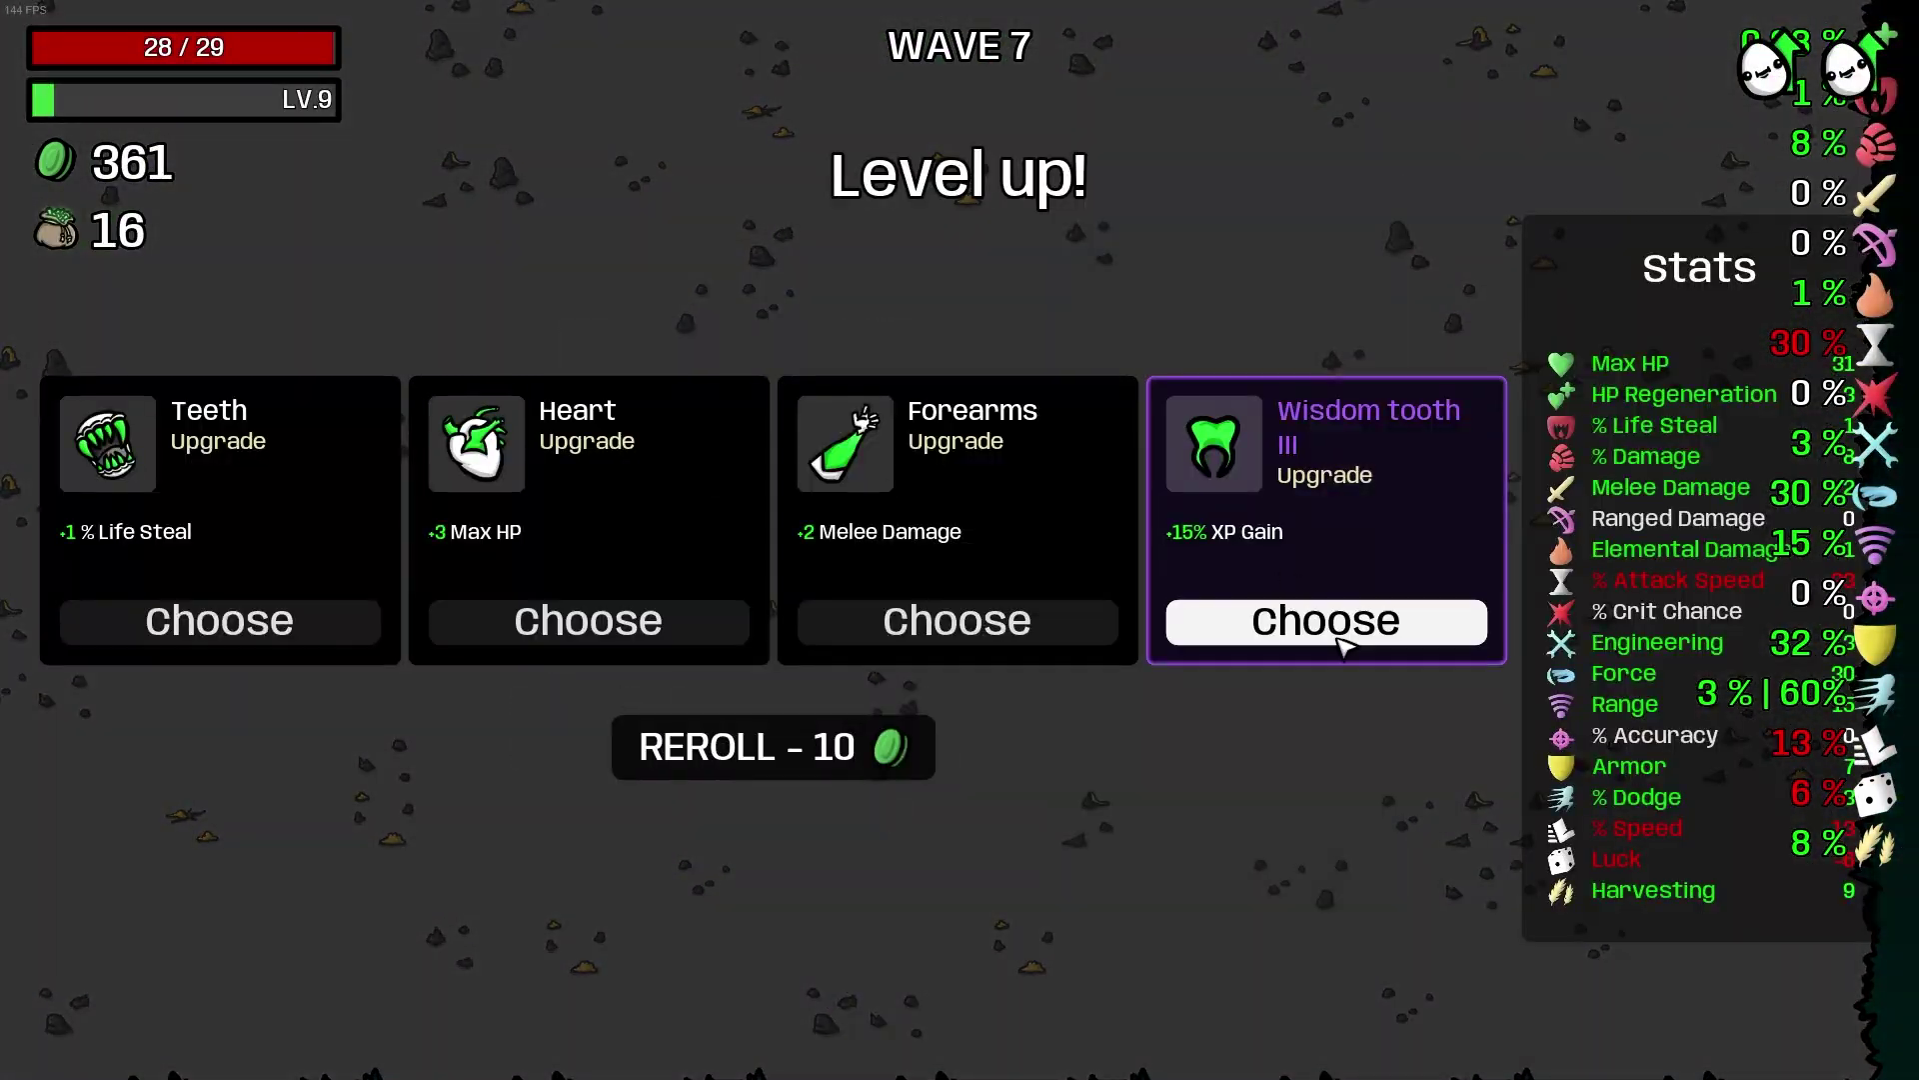
Step: Take the Wisdom tooth III level-up upgrade and play on into wave 8
click(1339, 640)
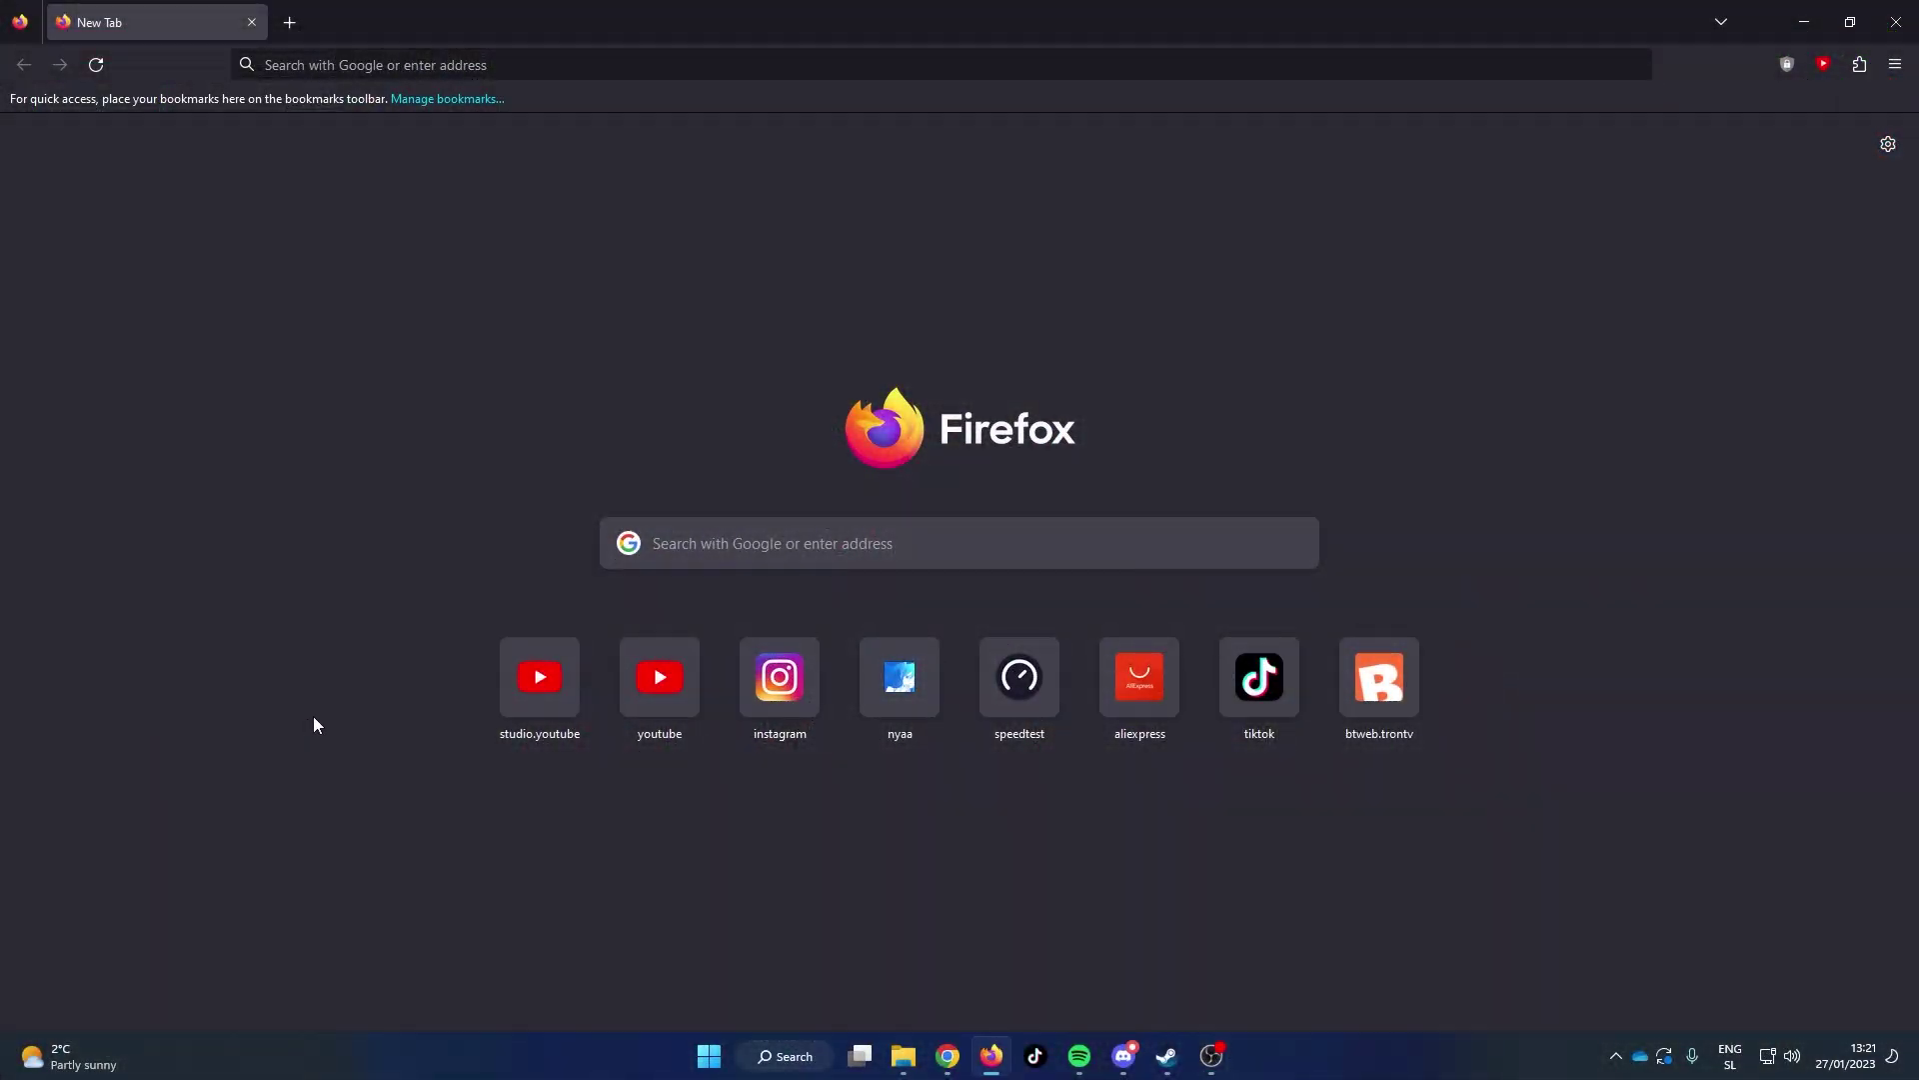
Step: Search Google for 'brotato modding' and open the Brotato Wiki Modding page
click(767, 543)
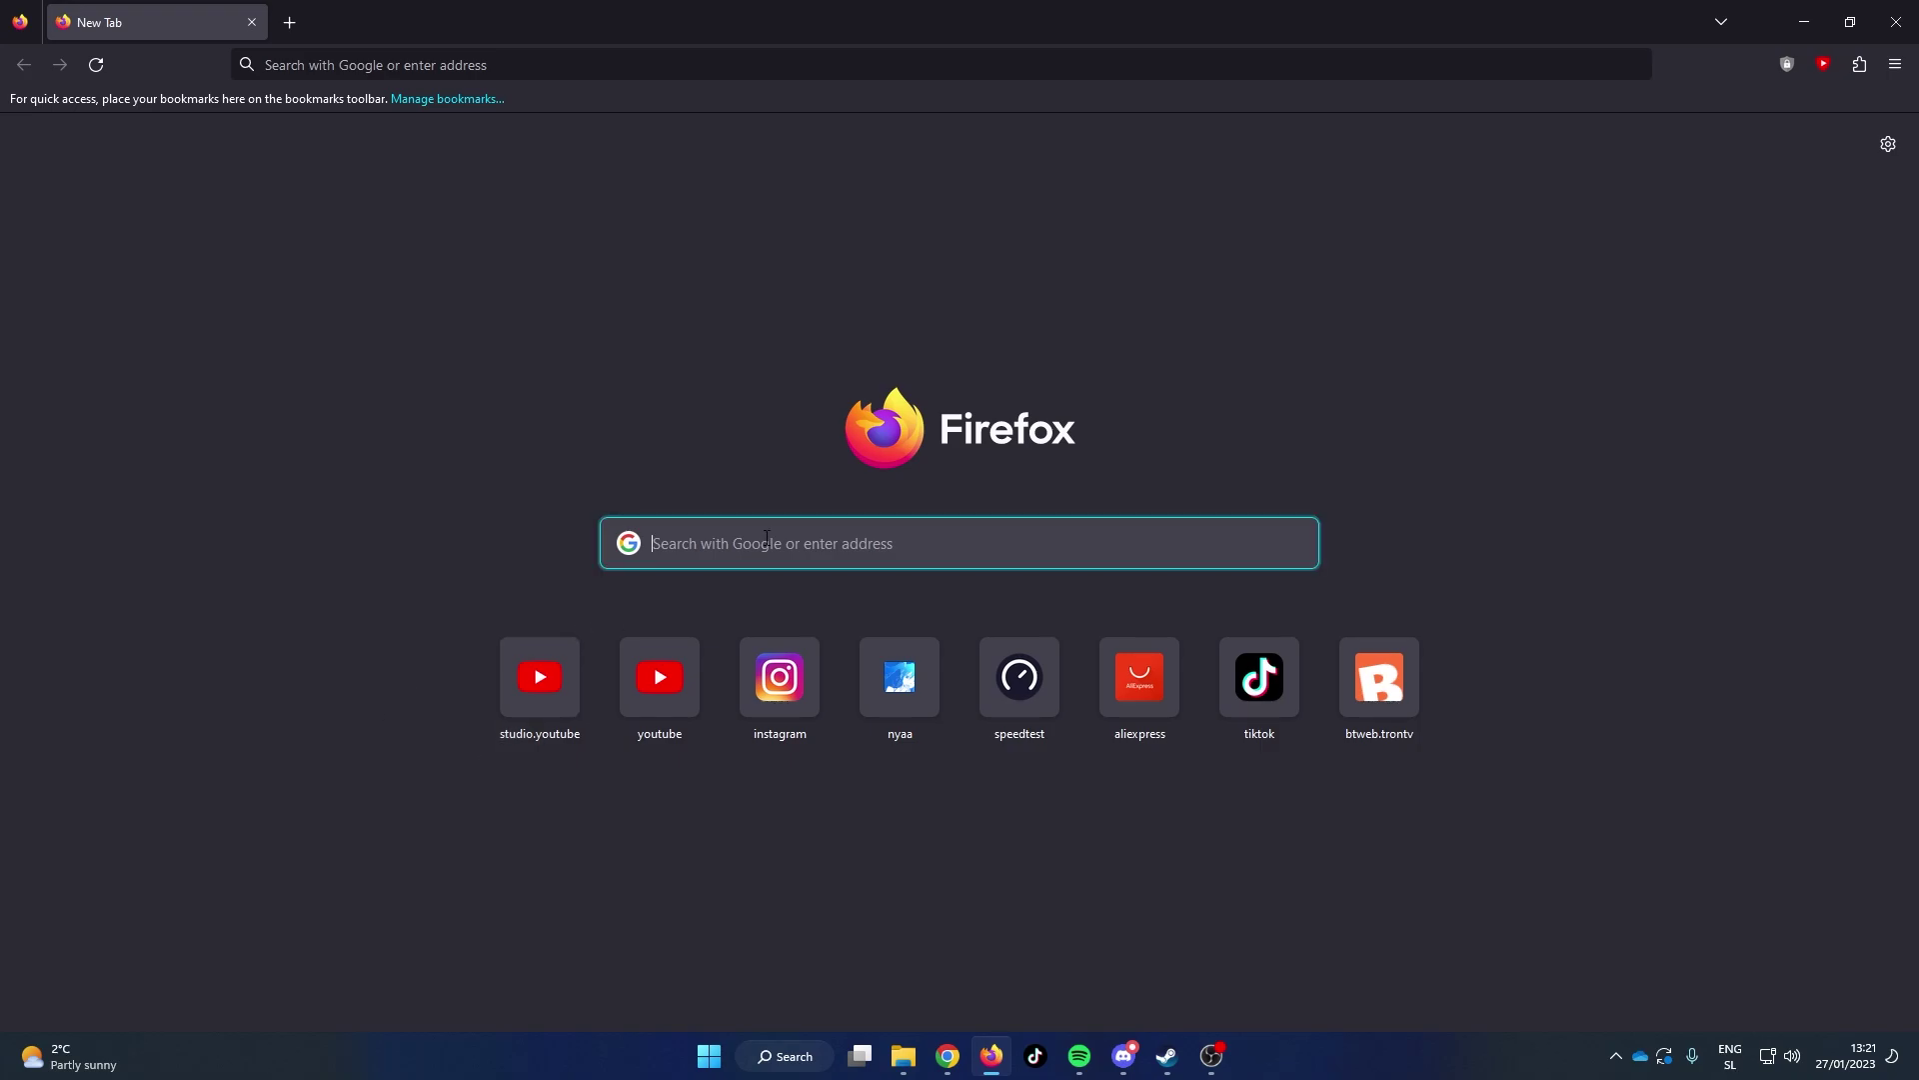
text(brotato modding)
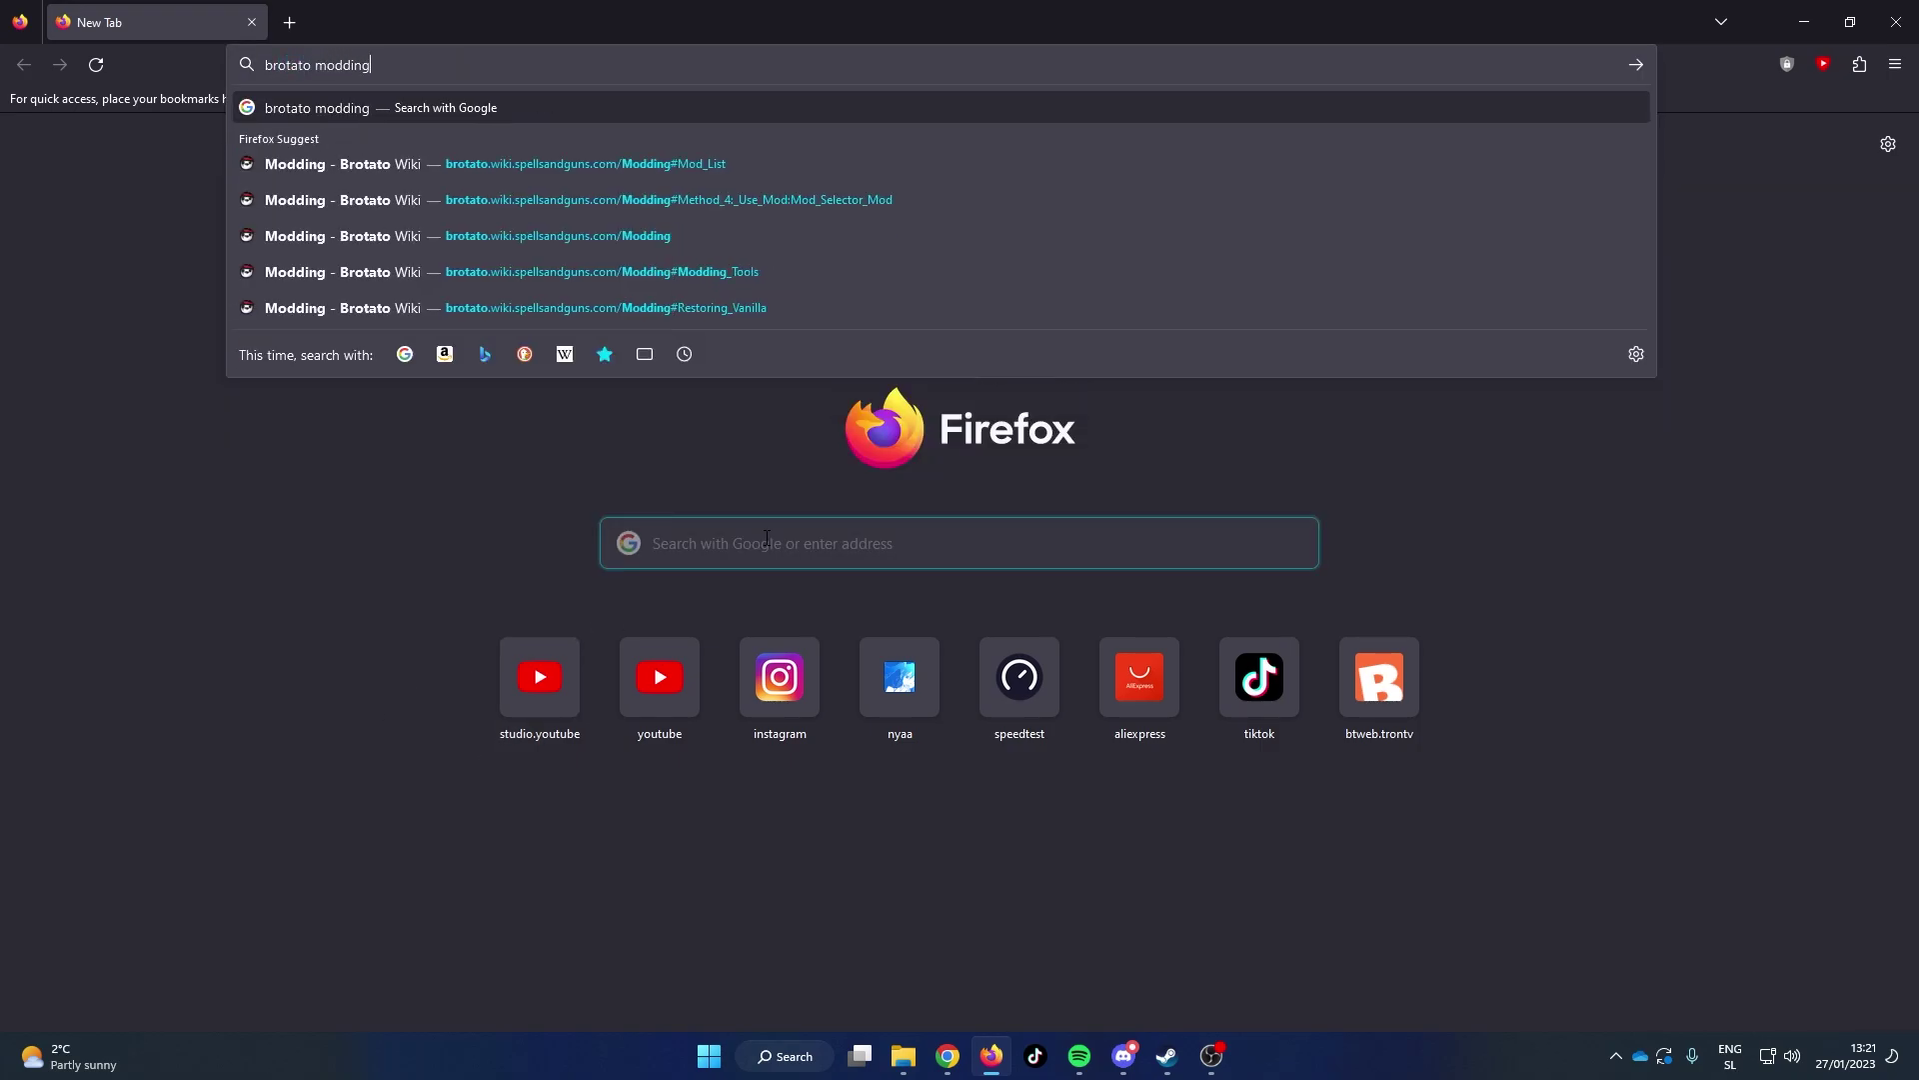
key(Return)
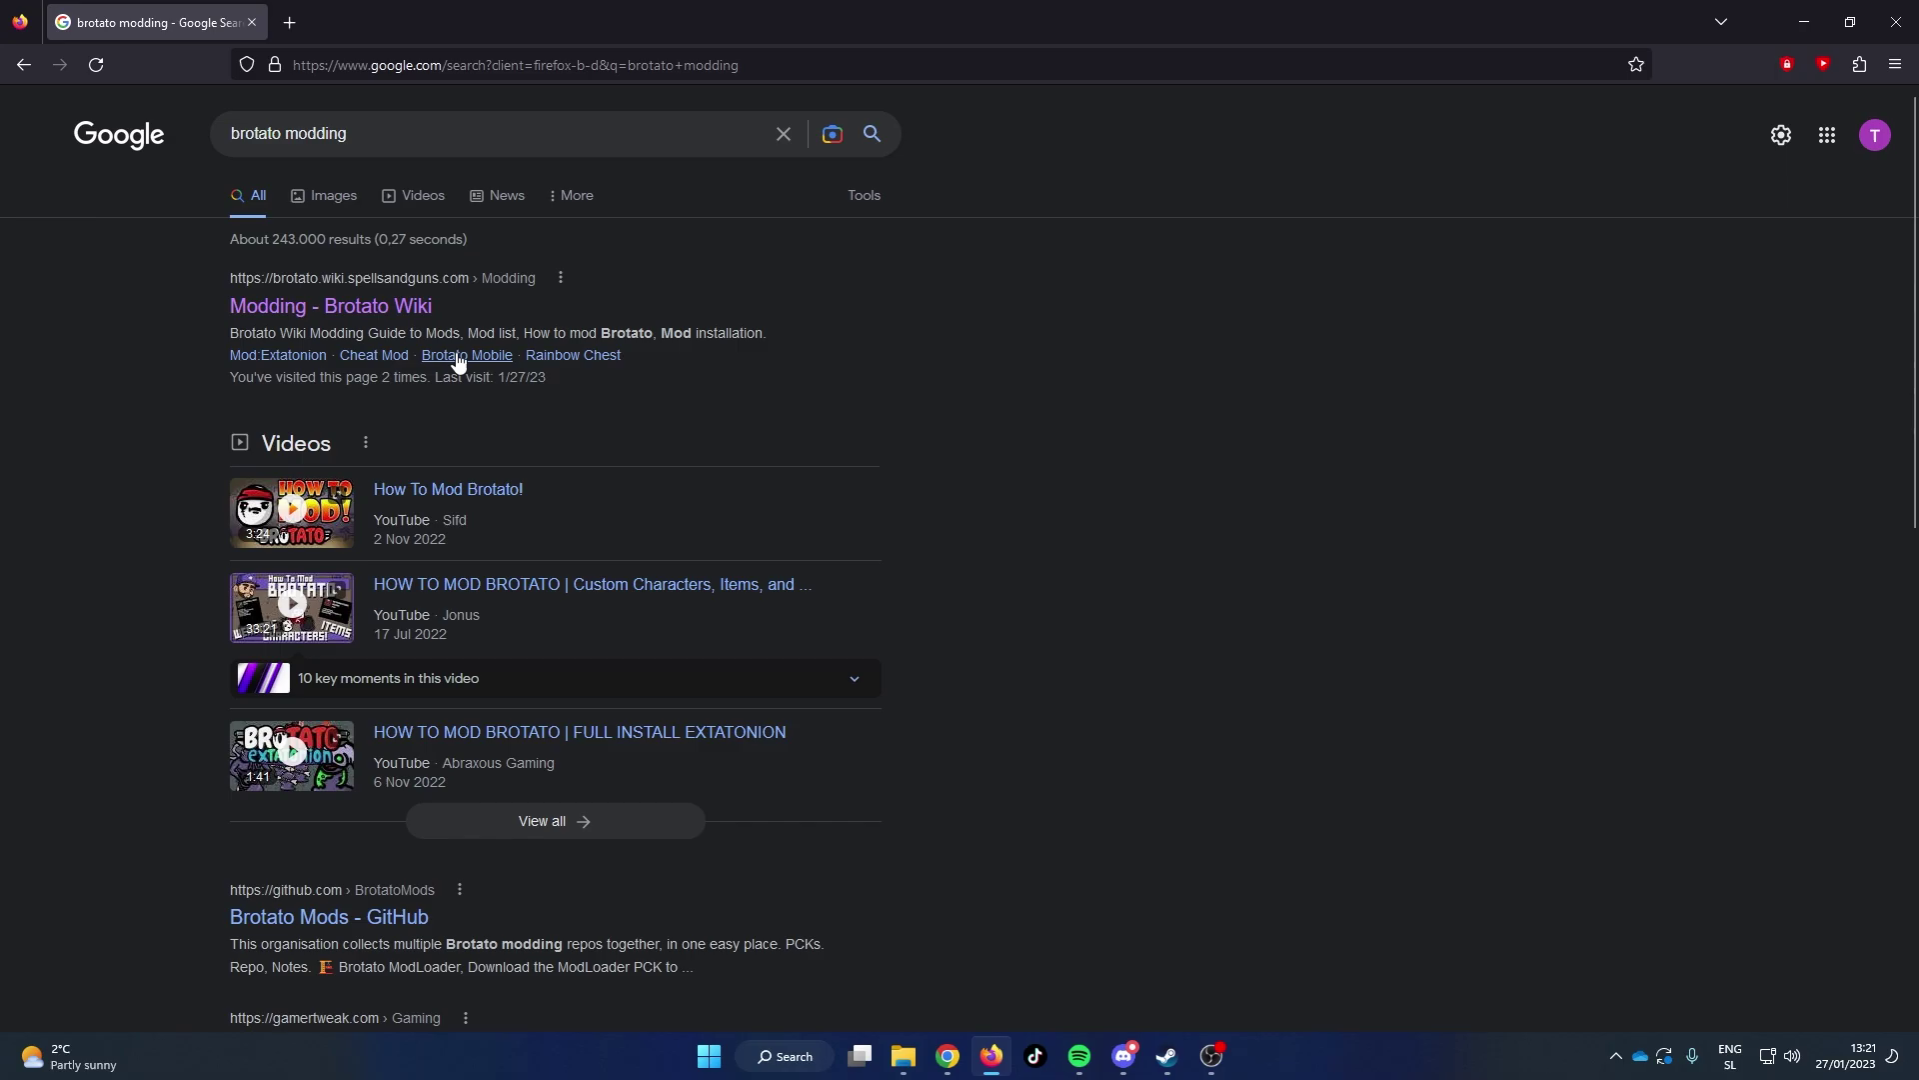
click(399, 310)
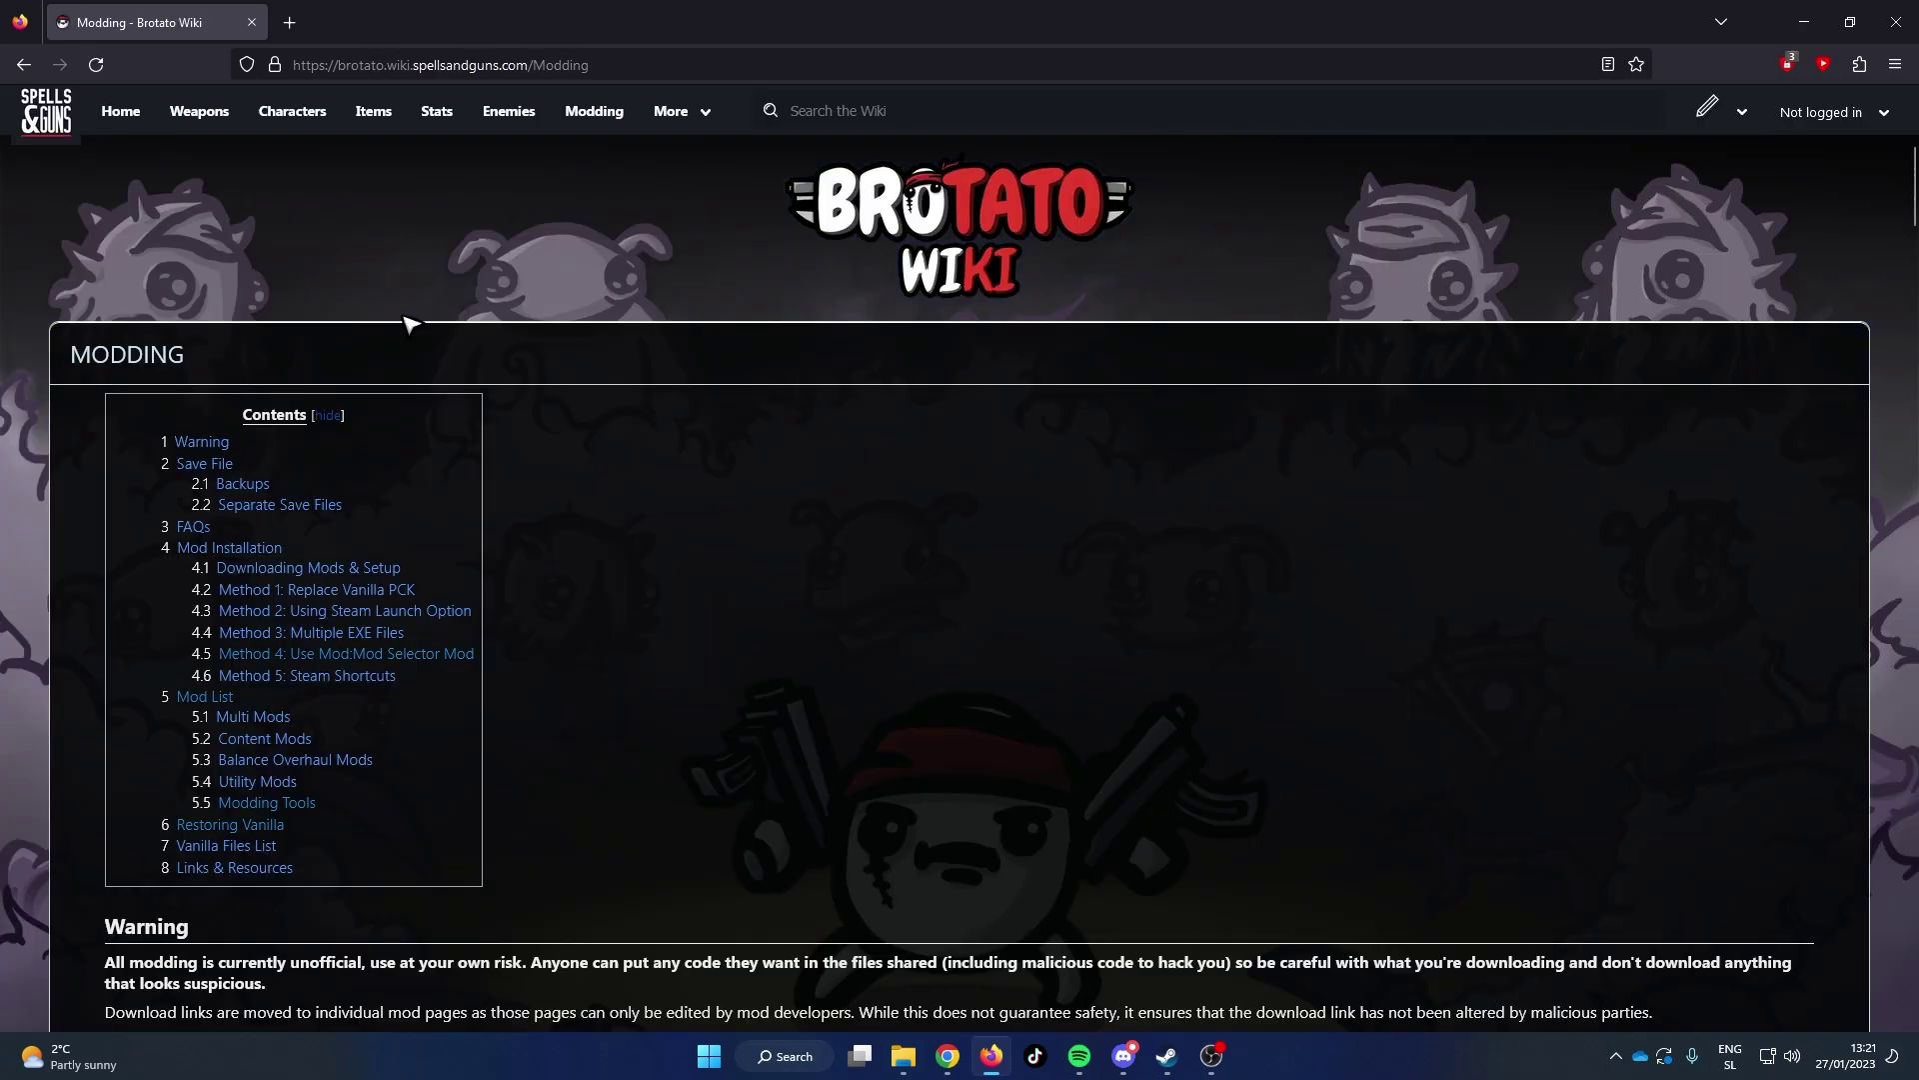
Step: Follow Method 4 to the Mod:Mod Selector page's Download section
click(440, 655)
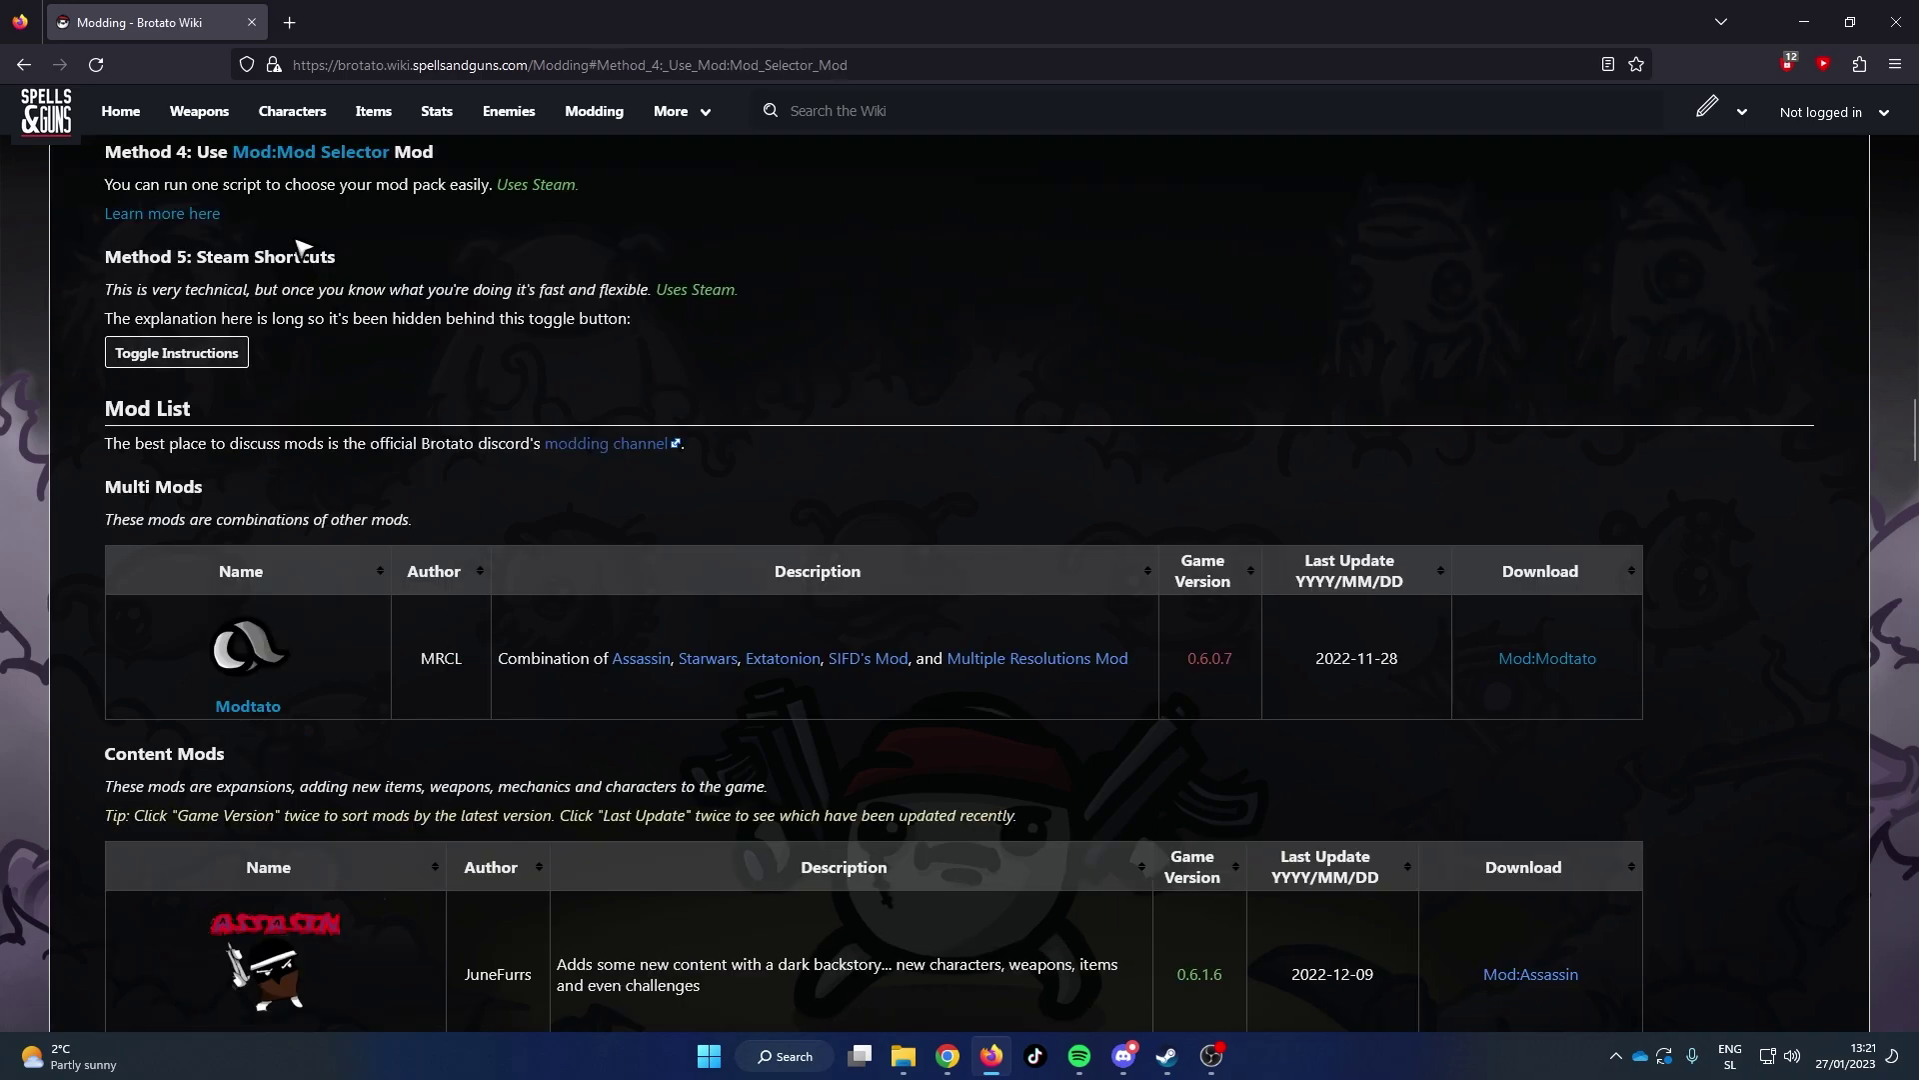
click(181, 215)
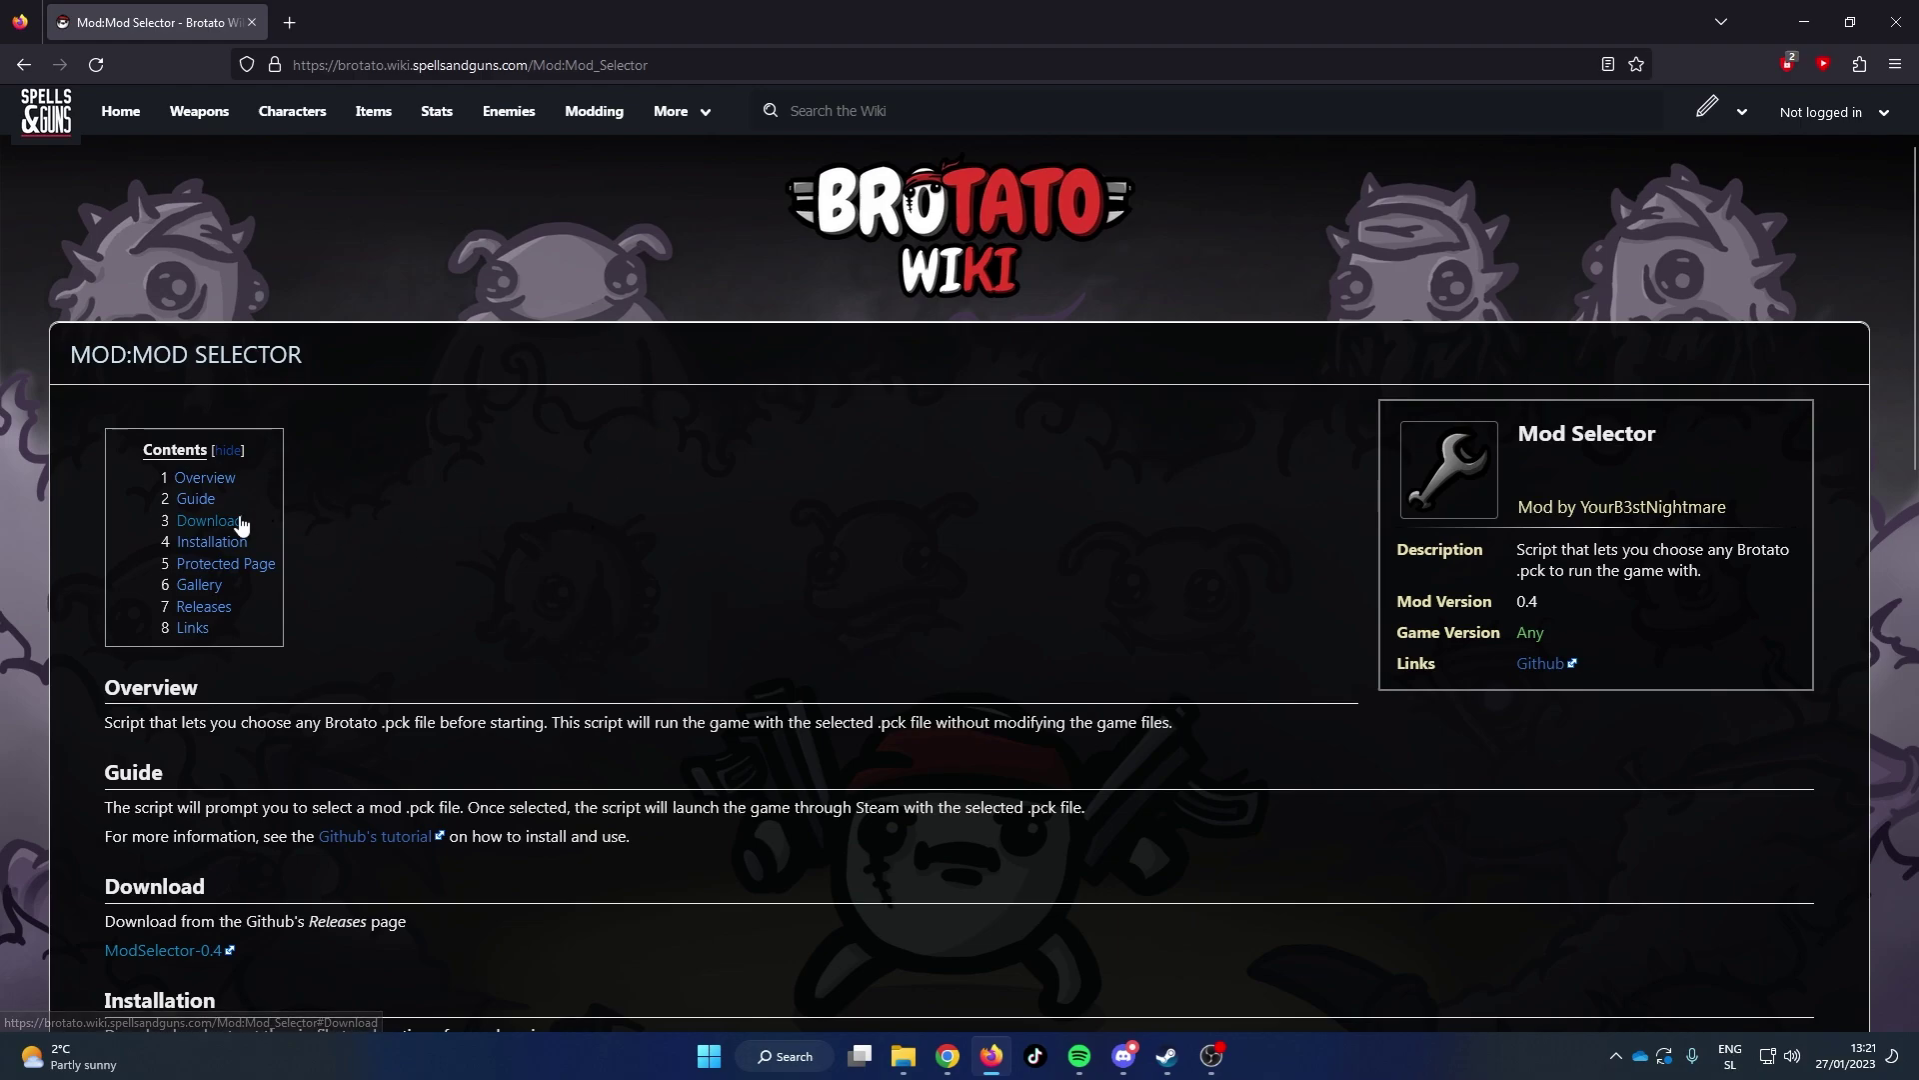
click(209, 521)
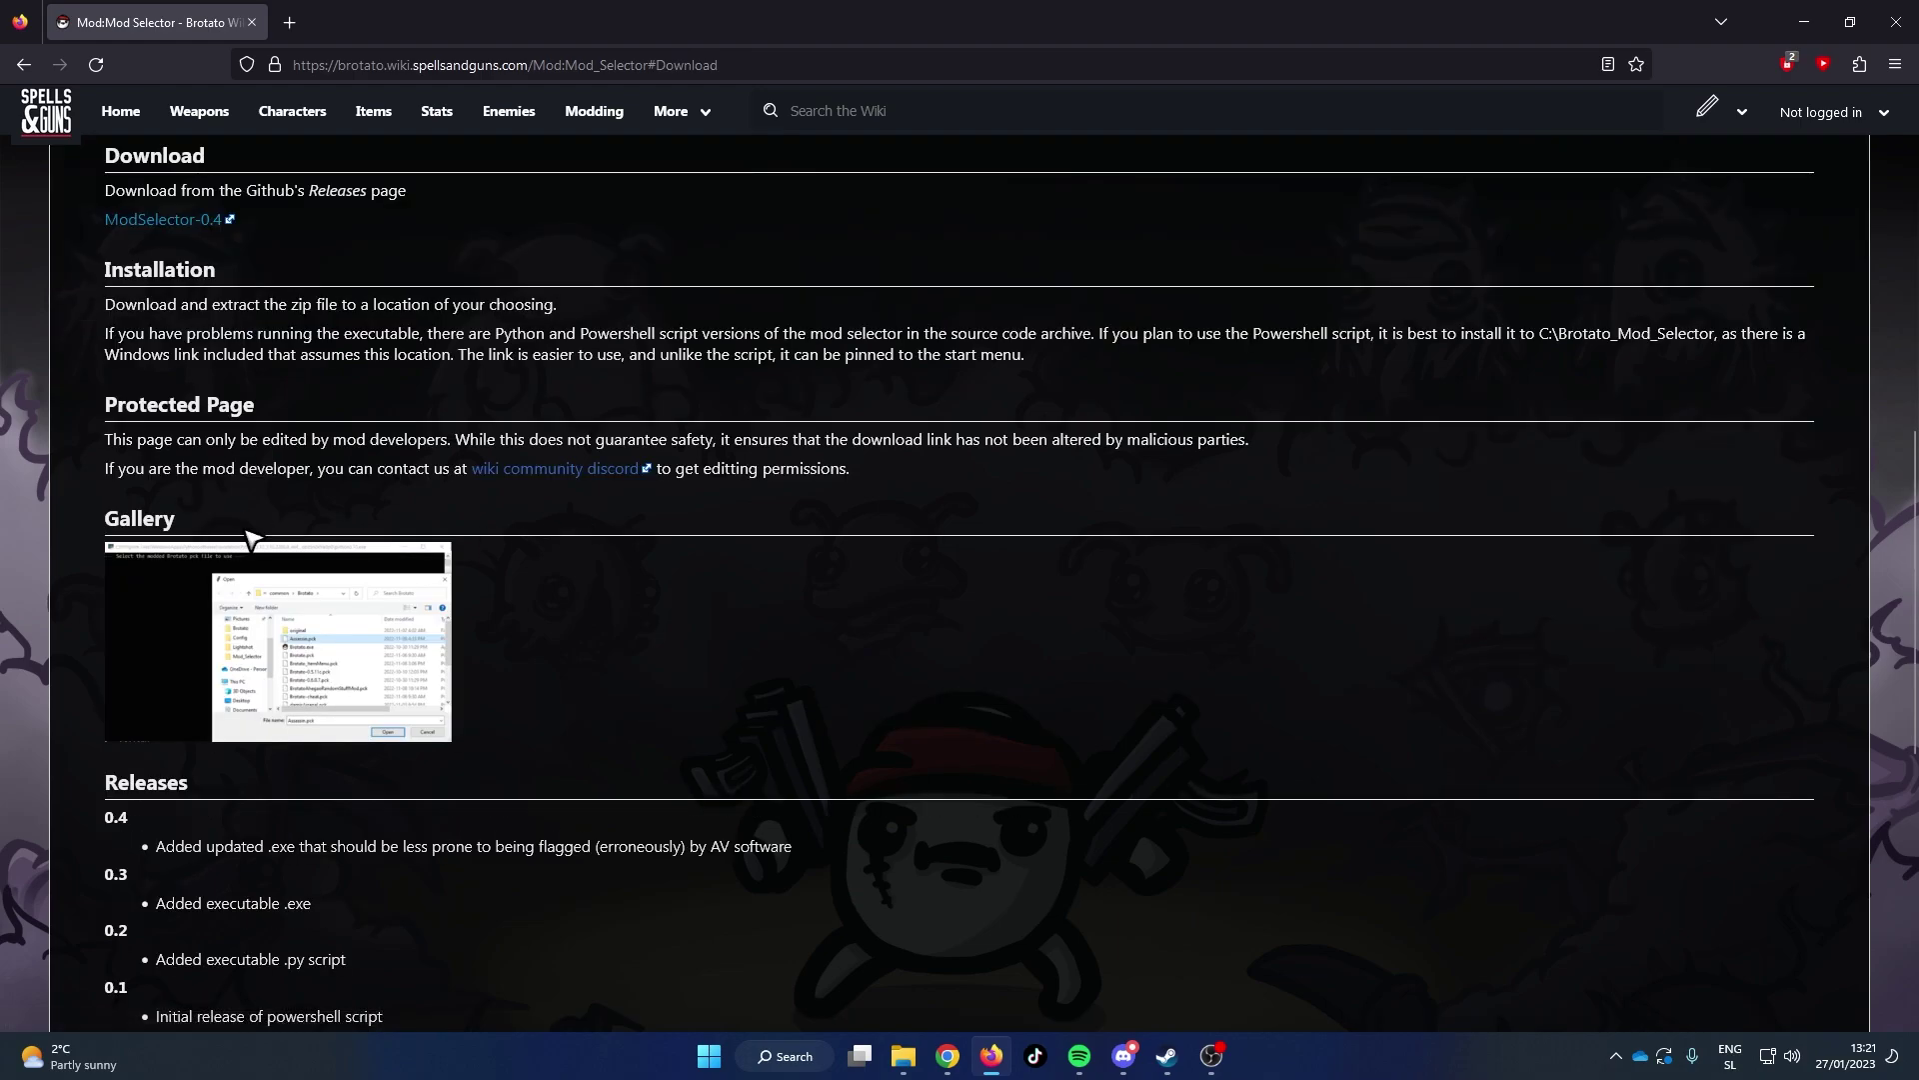
Step: Save Brotato_Mod_Selector_v0.4.0.zip from the ModSelector-0.4 GitHub release into Downloads\Recordings
click(162, 226)
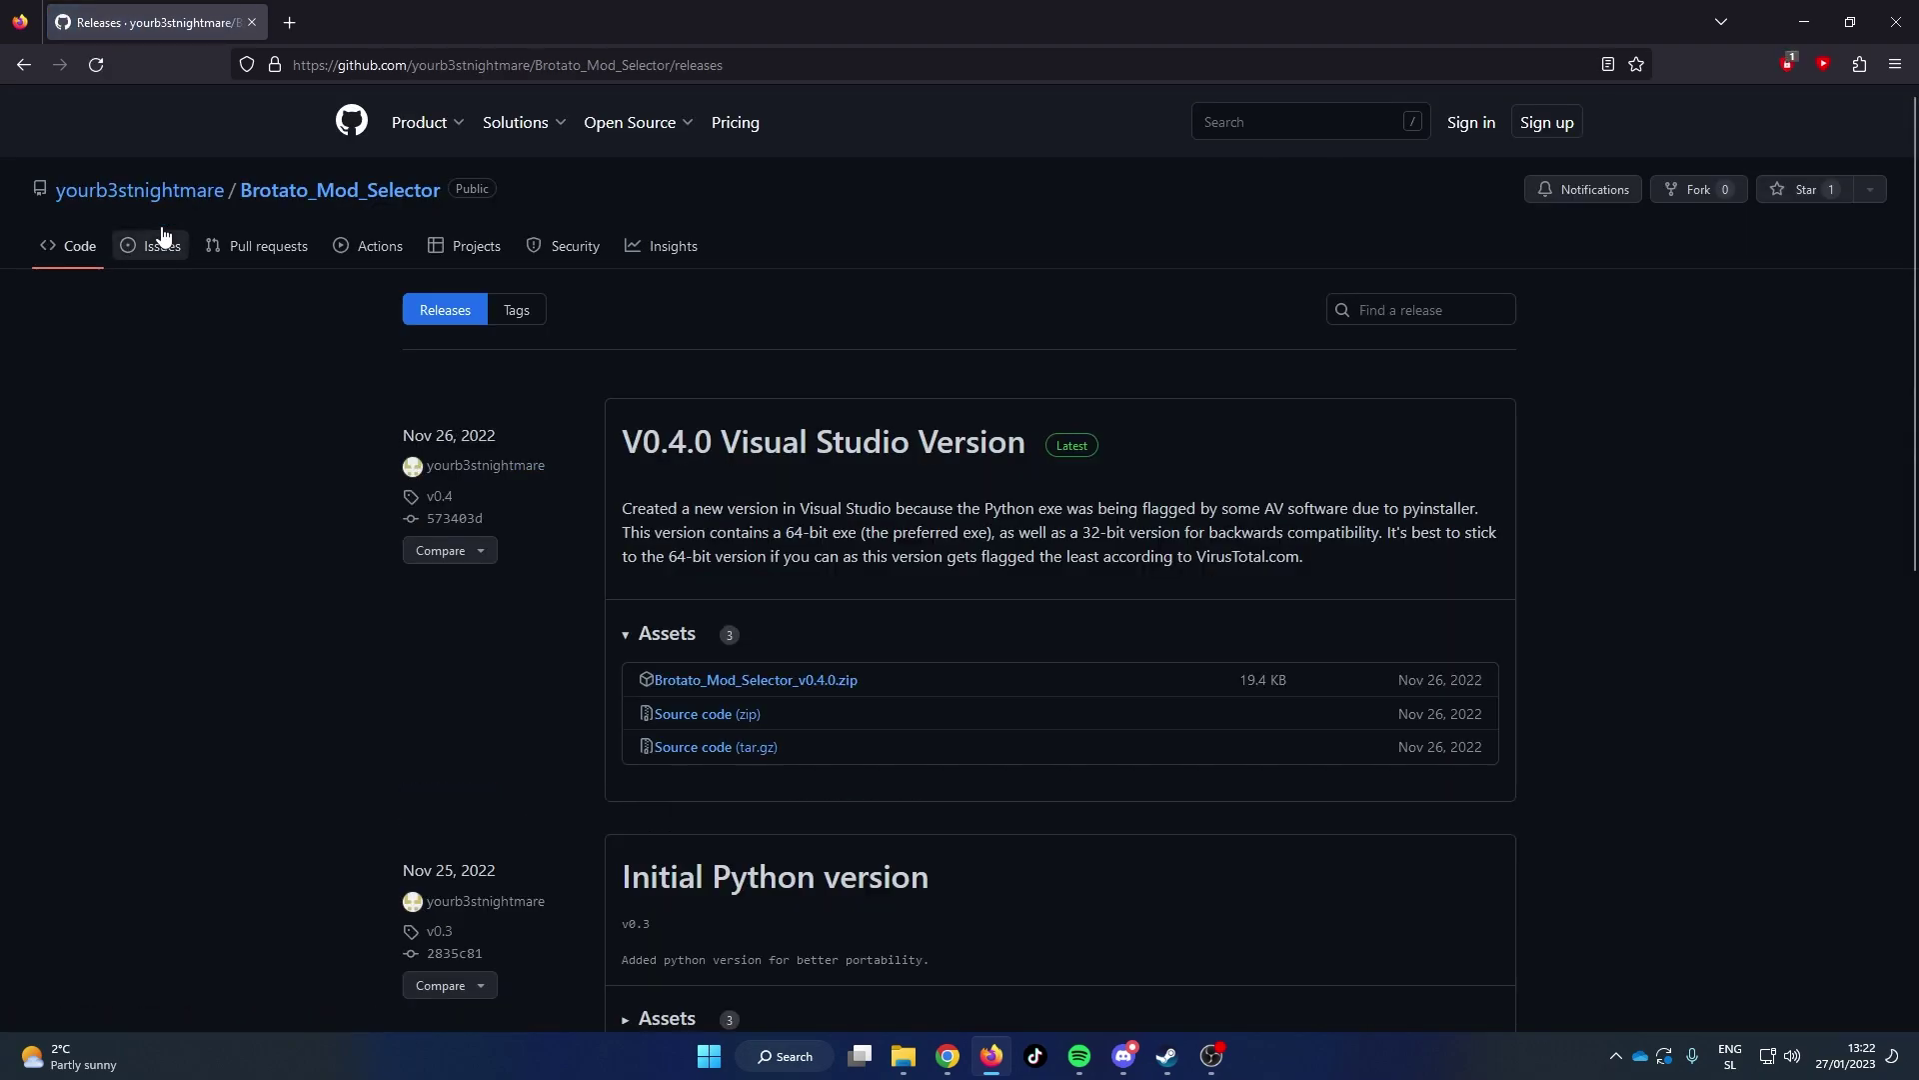
click(840, 688)
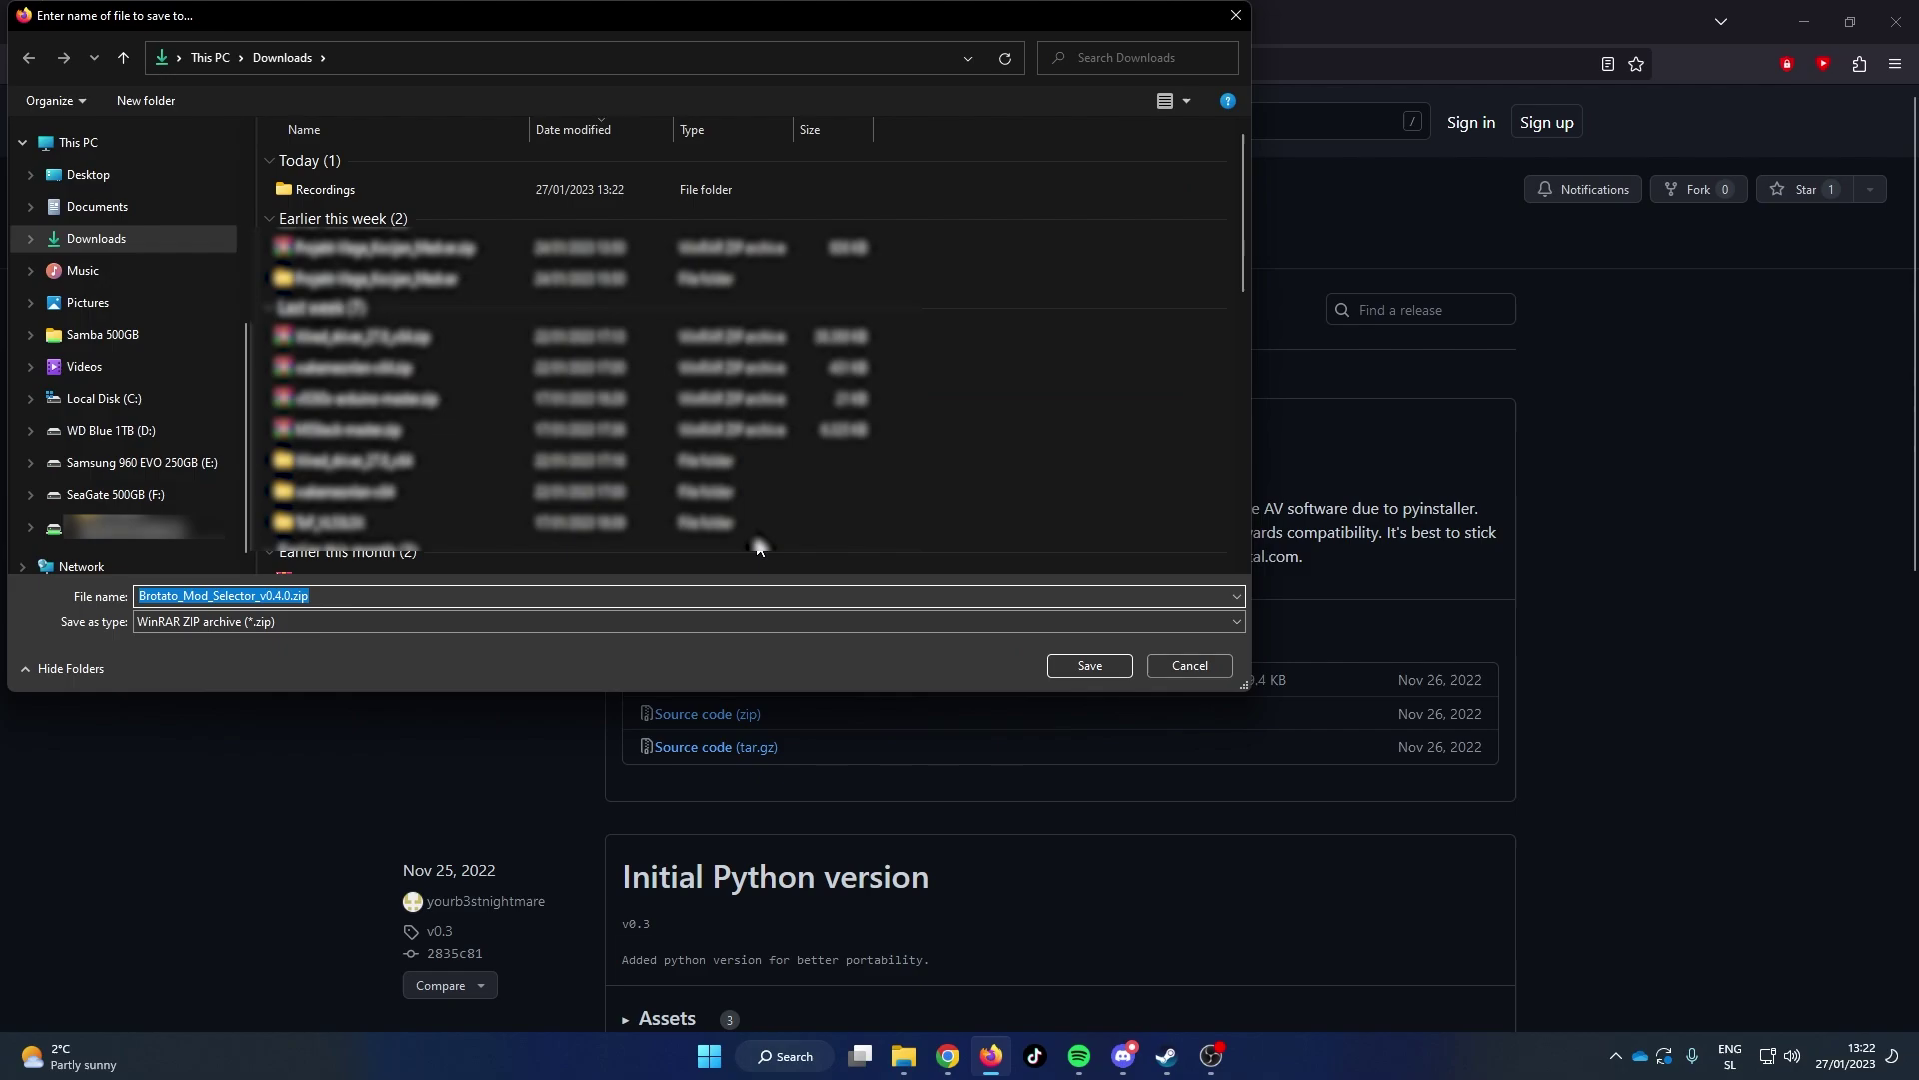
double_click(408, 198)
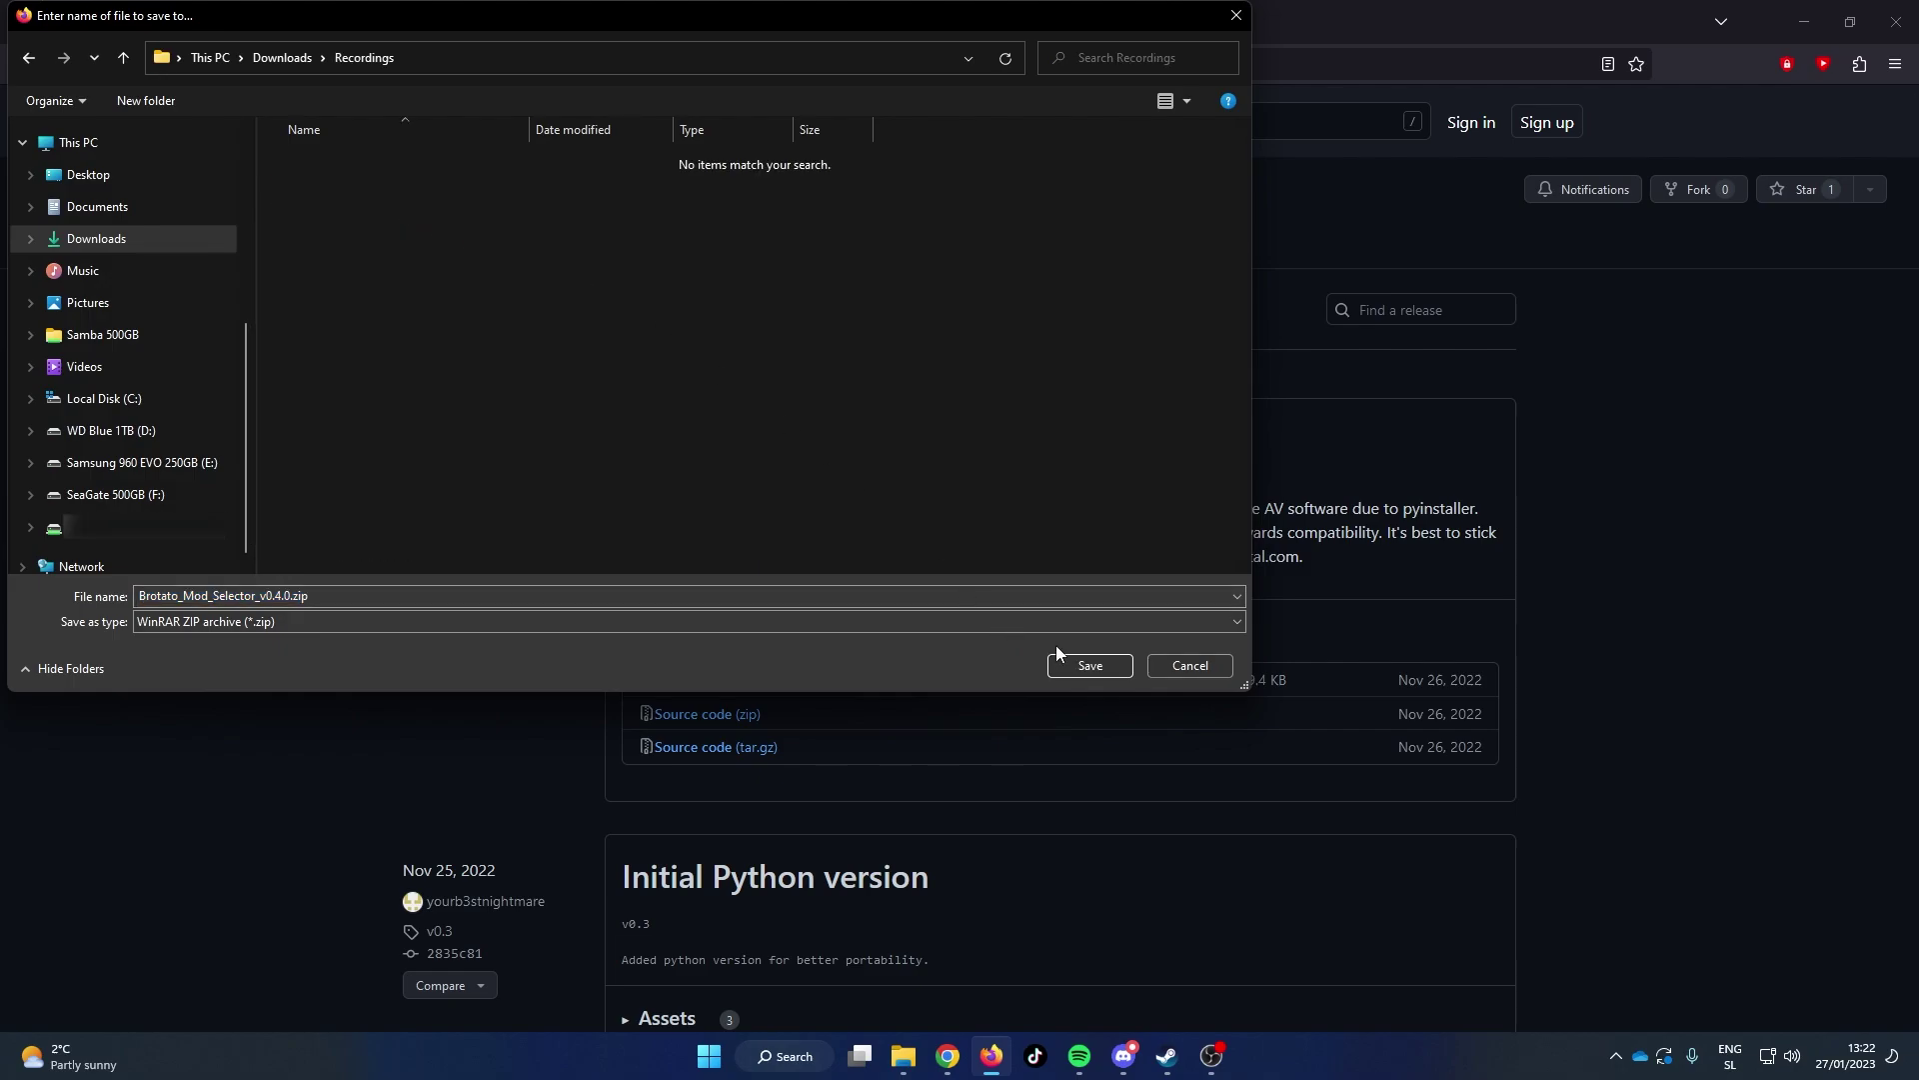
click(1091, 666)
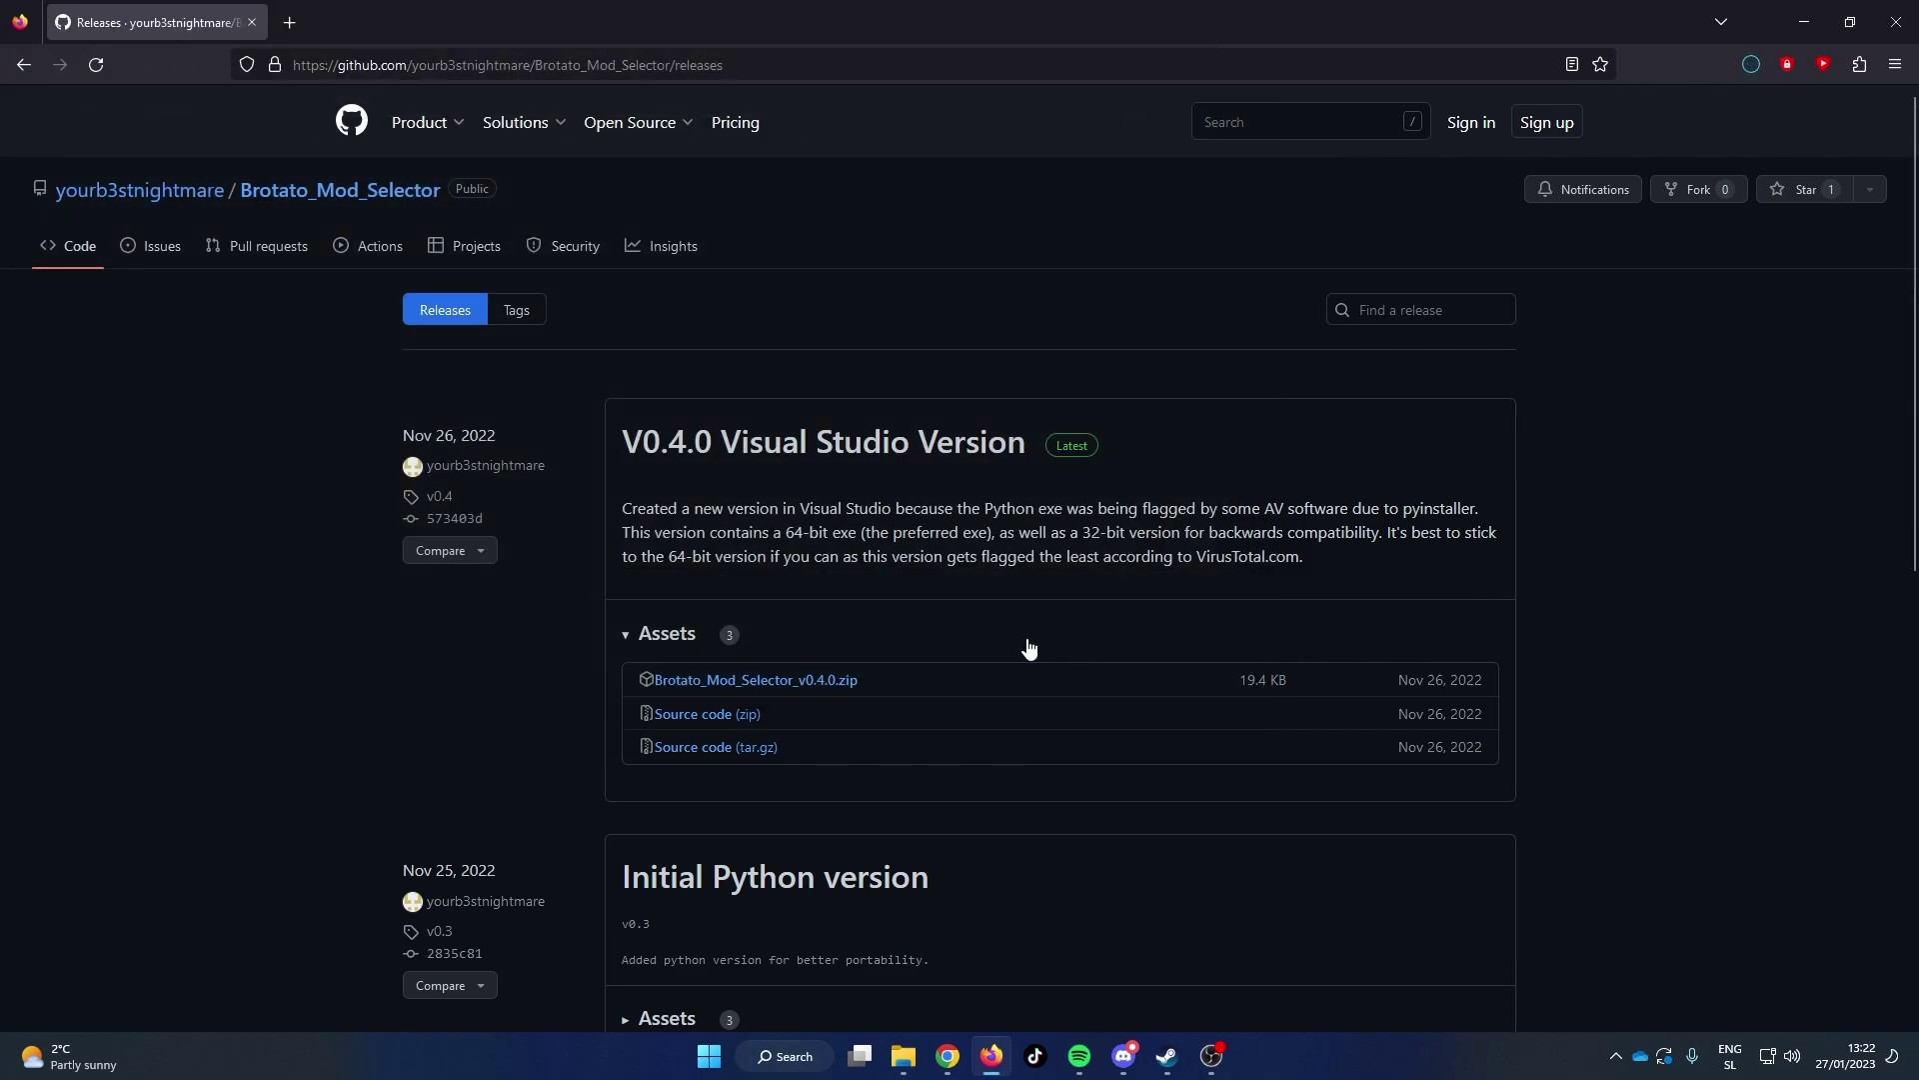
Step: Extract the Mod Selector zip in Recordings with WinRAR's Extract files
mouse_move(903, 1055)
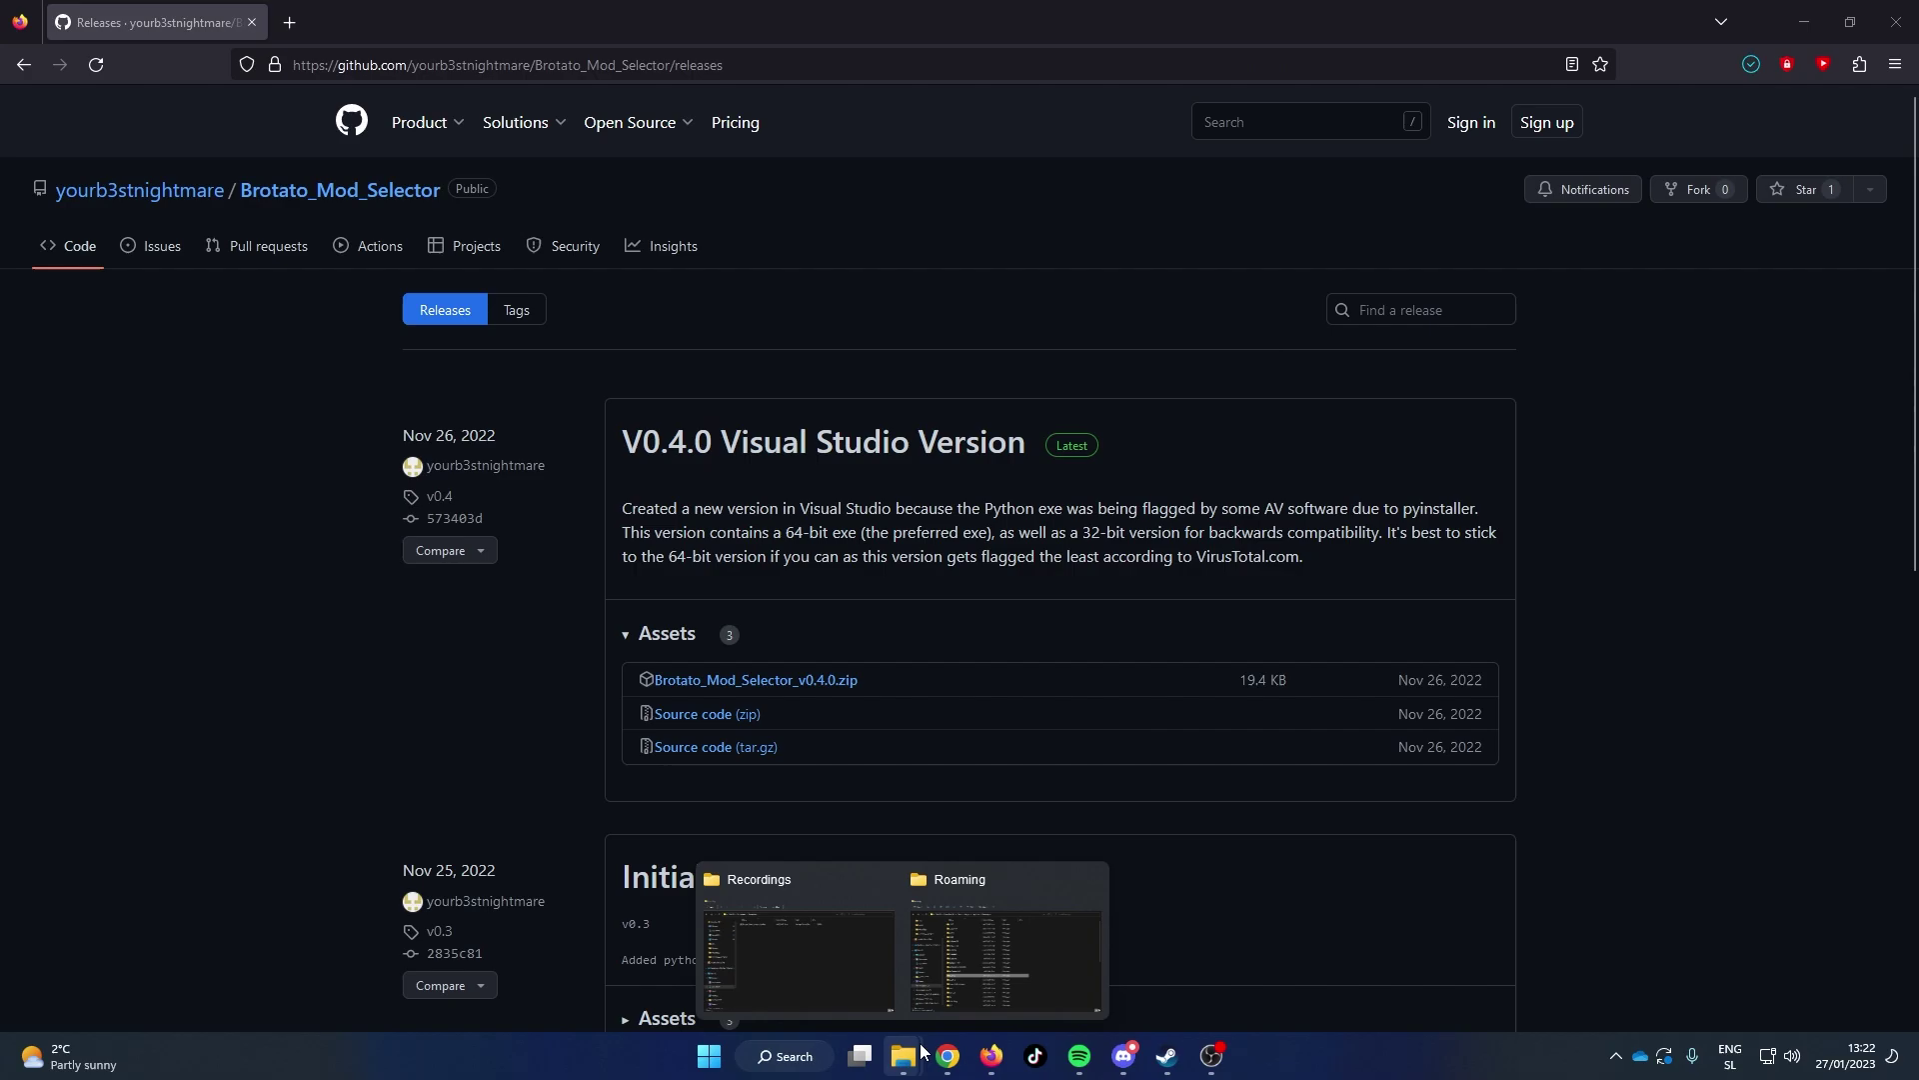
click(819, 937)
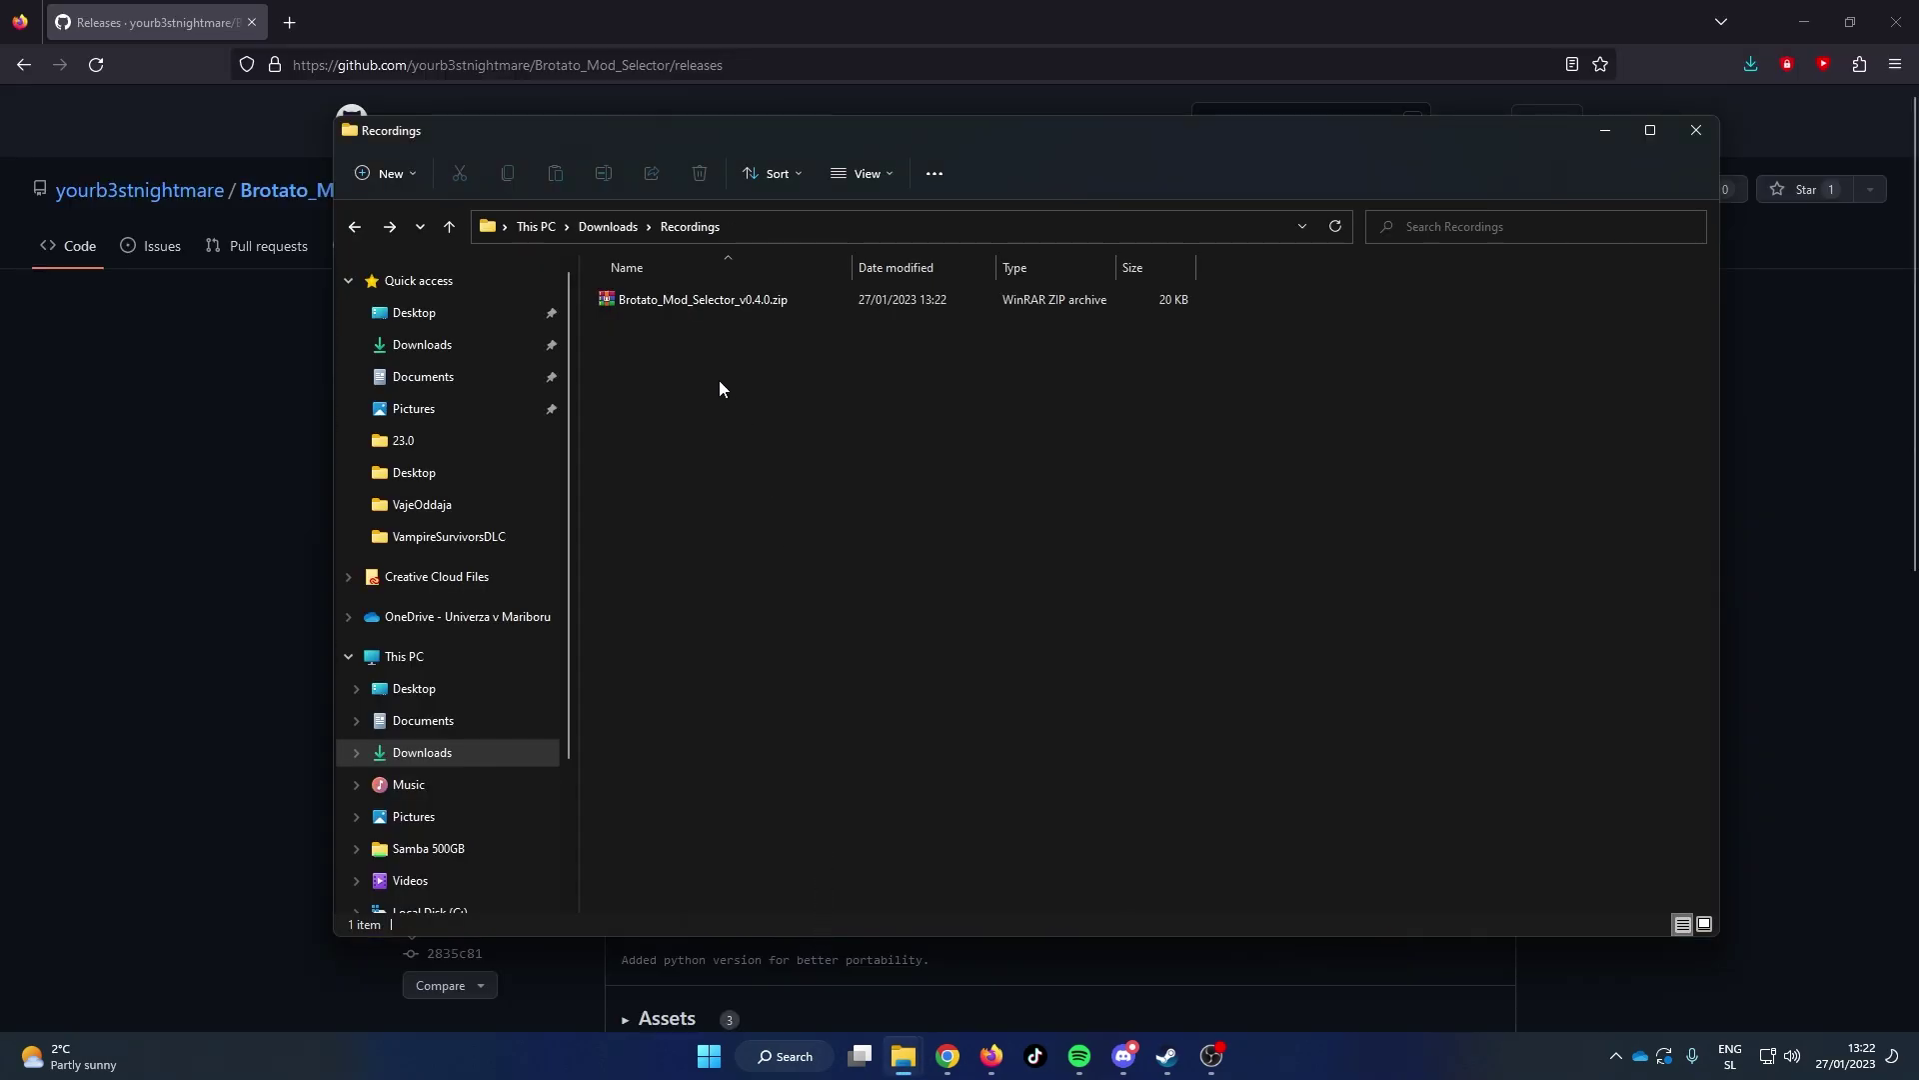
right_click(706, 306)
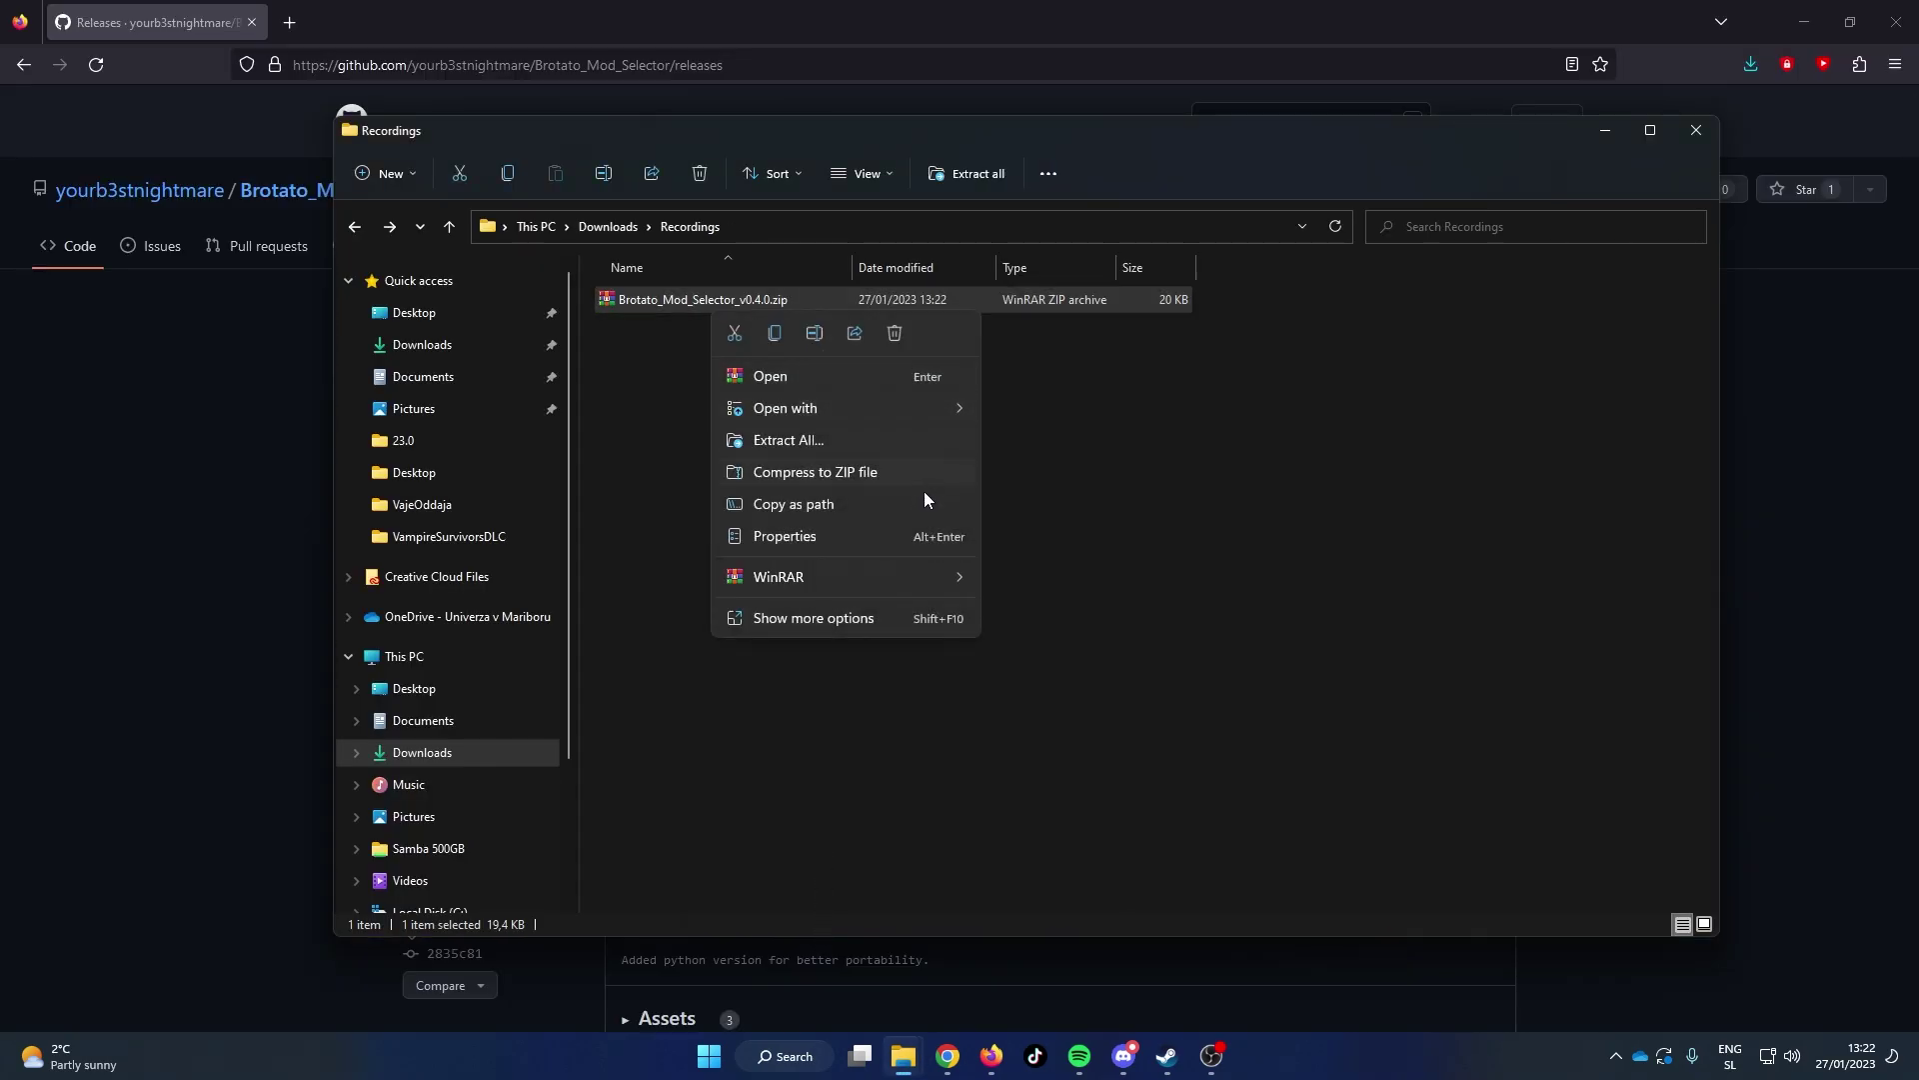
mouse_move(954, 576)
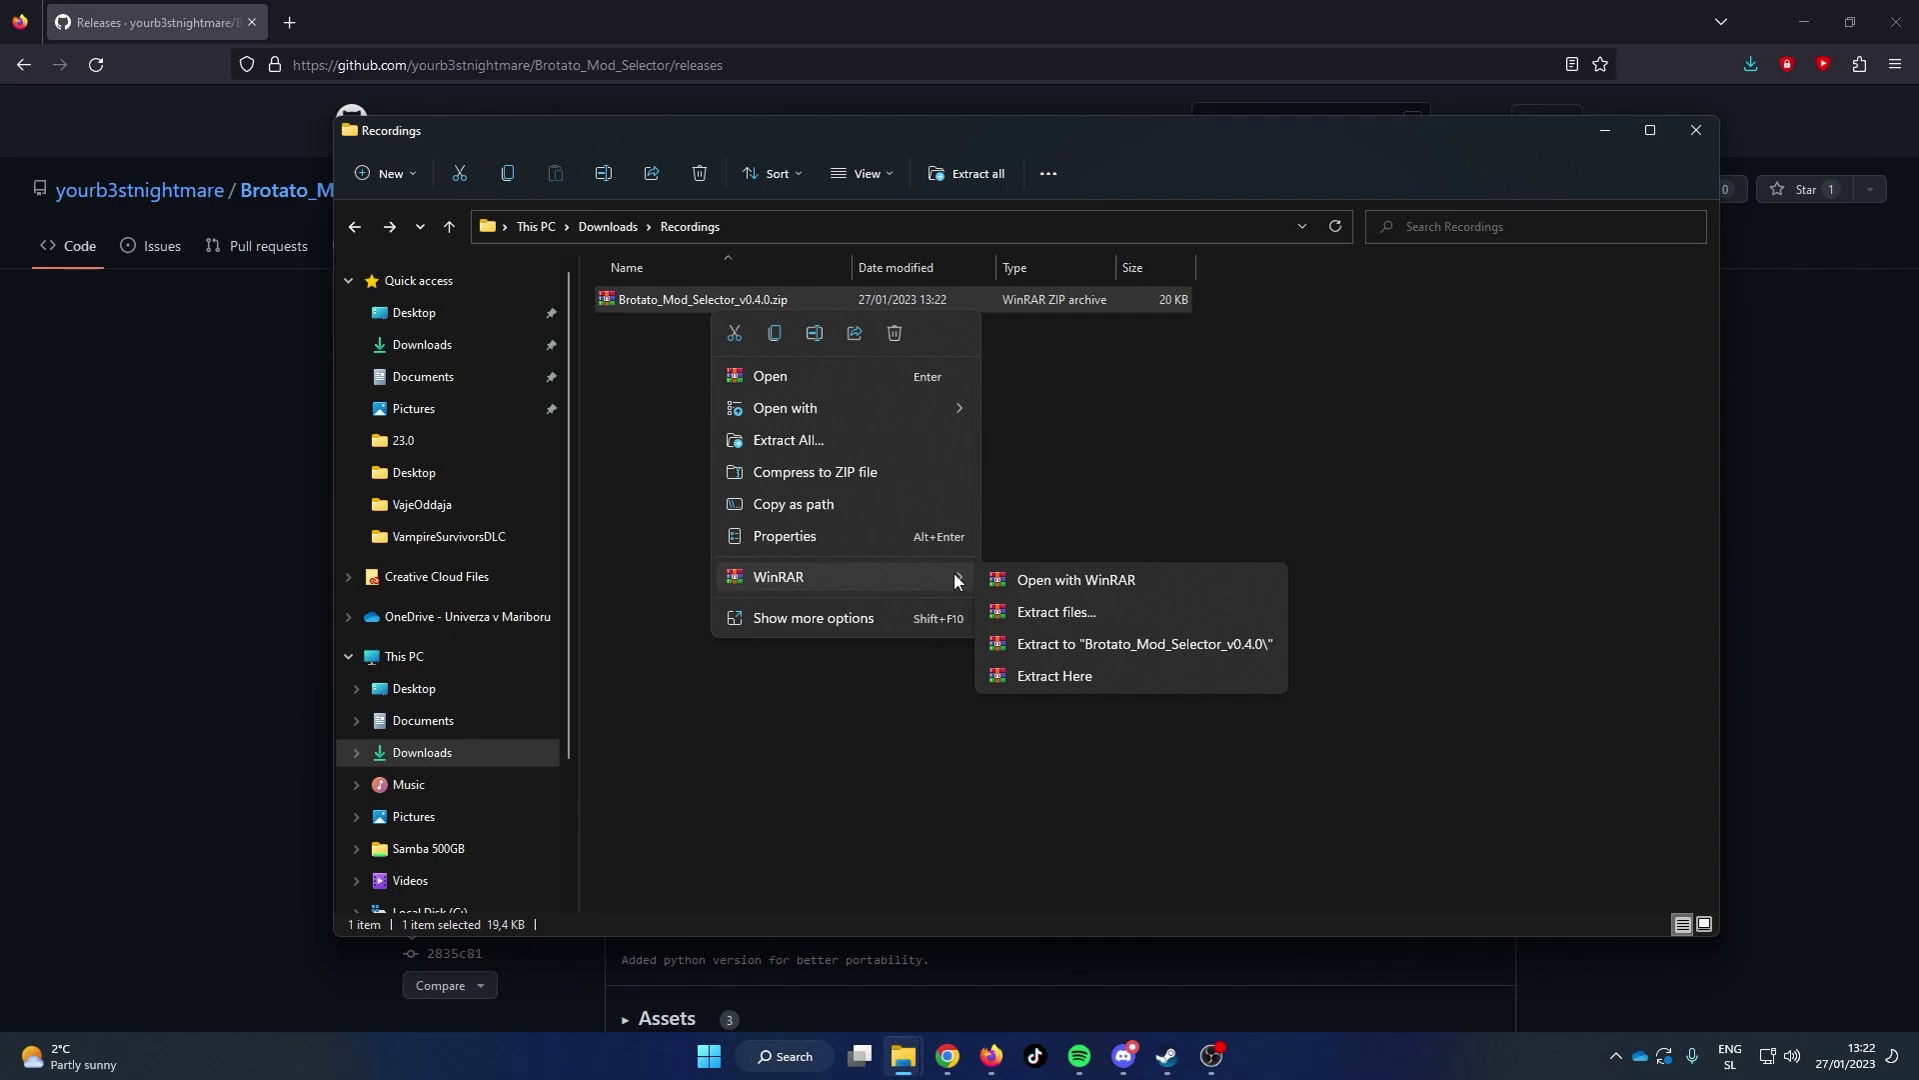
click(1089, 622)
click(1027, 755)
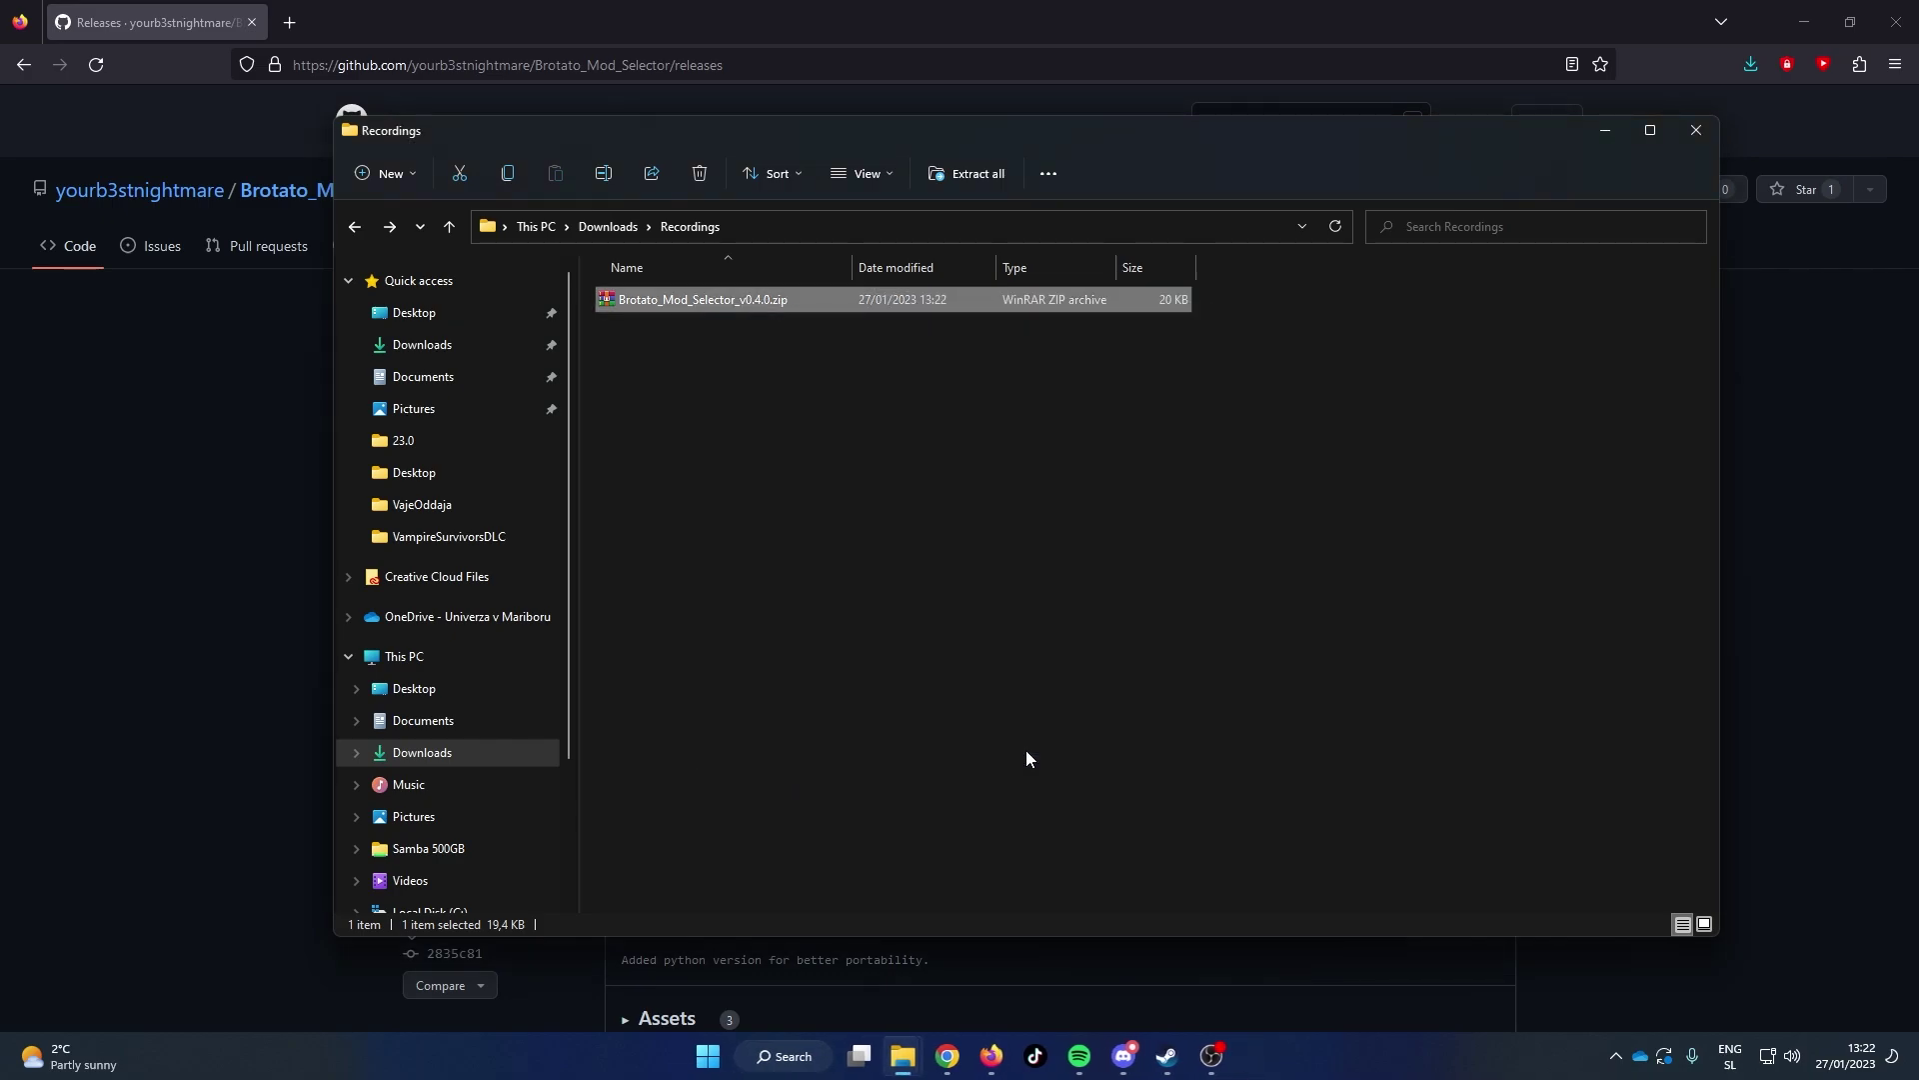
Step: Open the extracted Brotato_Mod_Selector_v0.4.0 folder, then return to the wiki's Mod Selector page
click(808, 412)
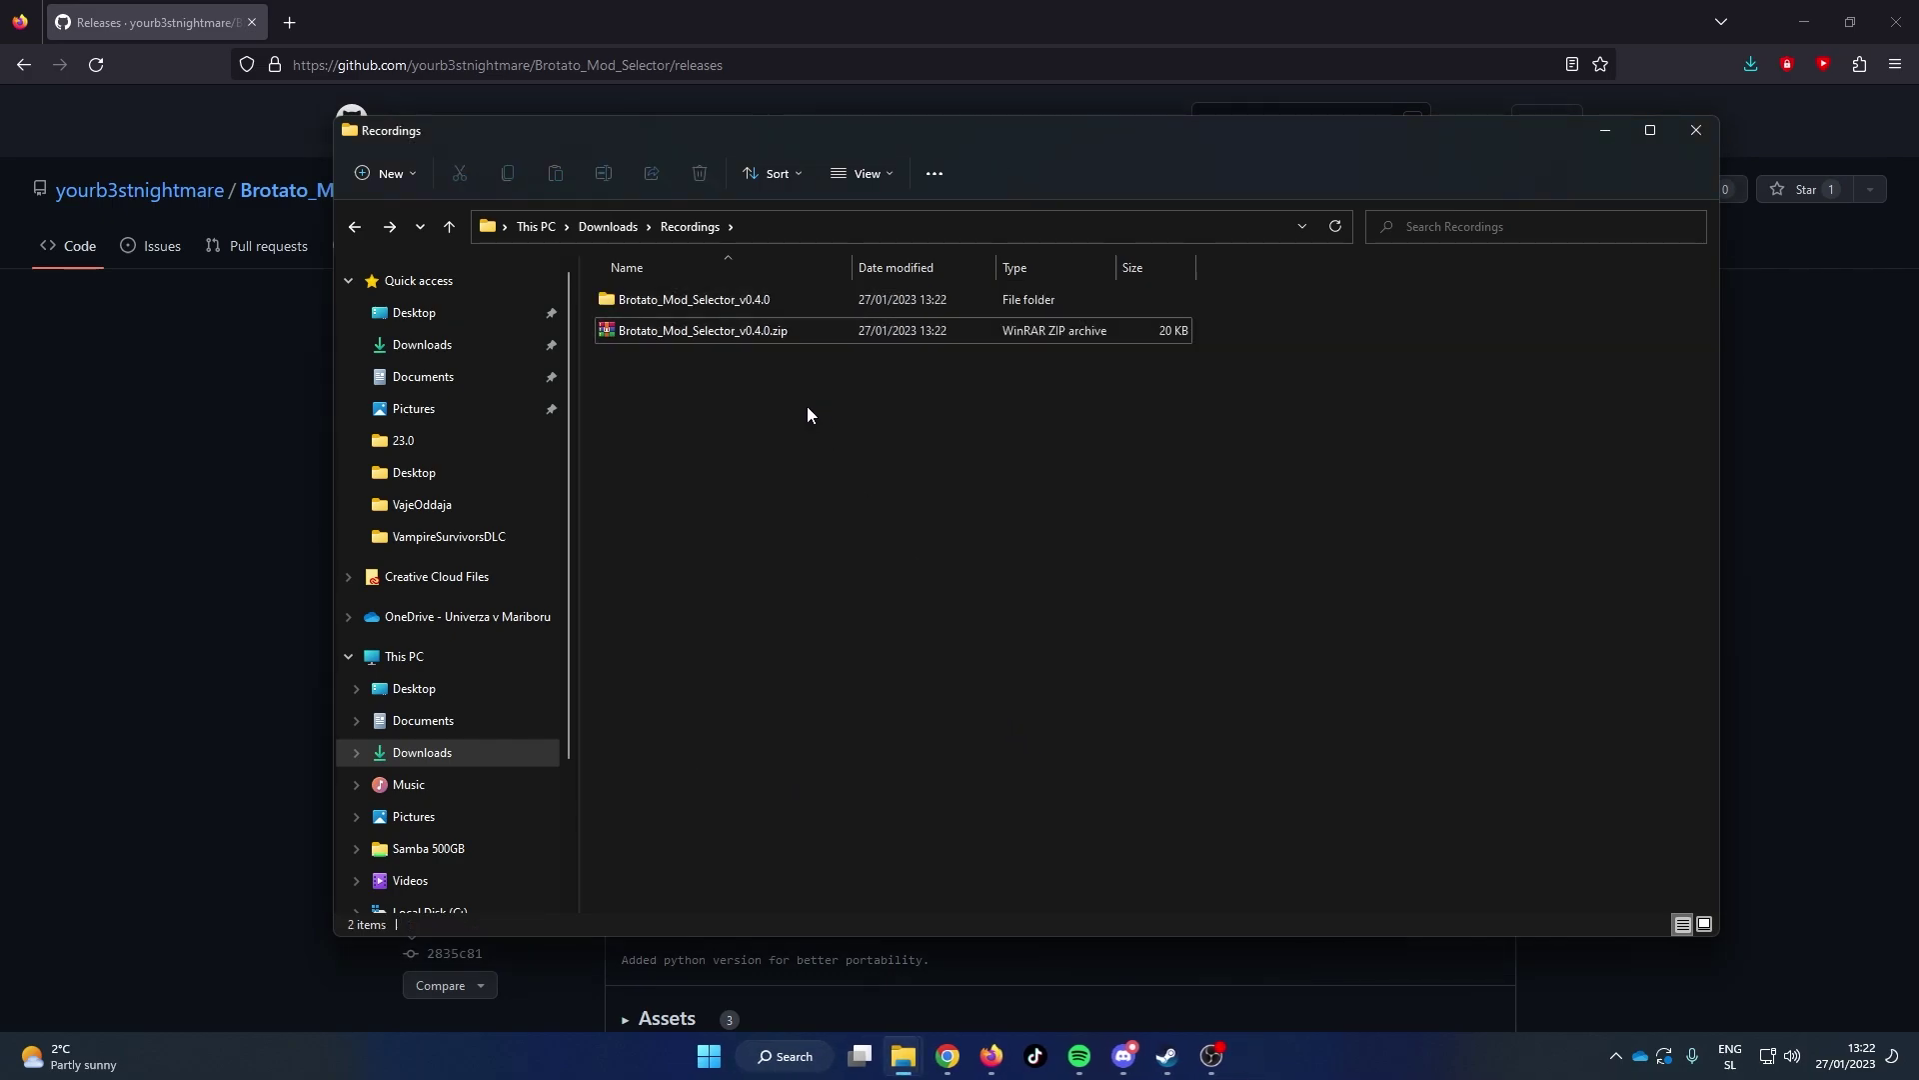
double_click(770, 308)
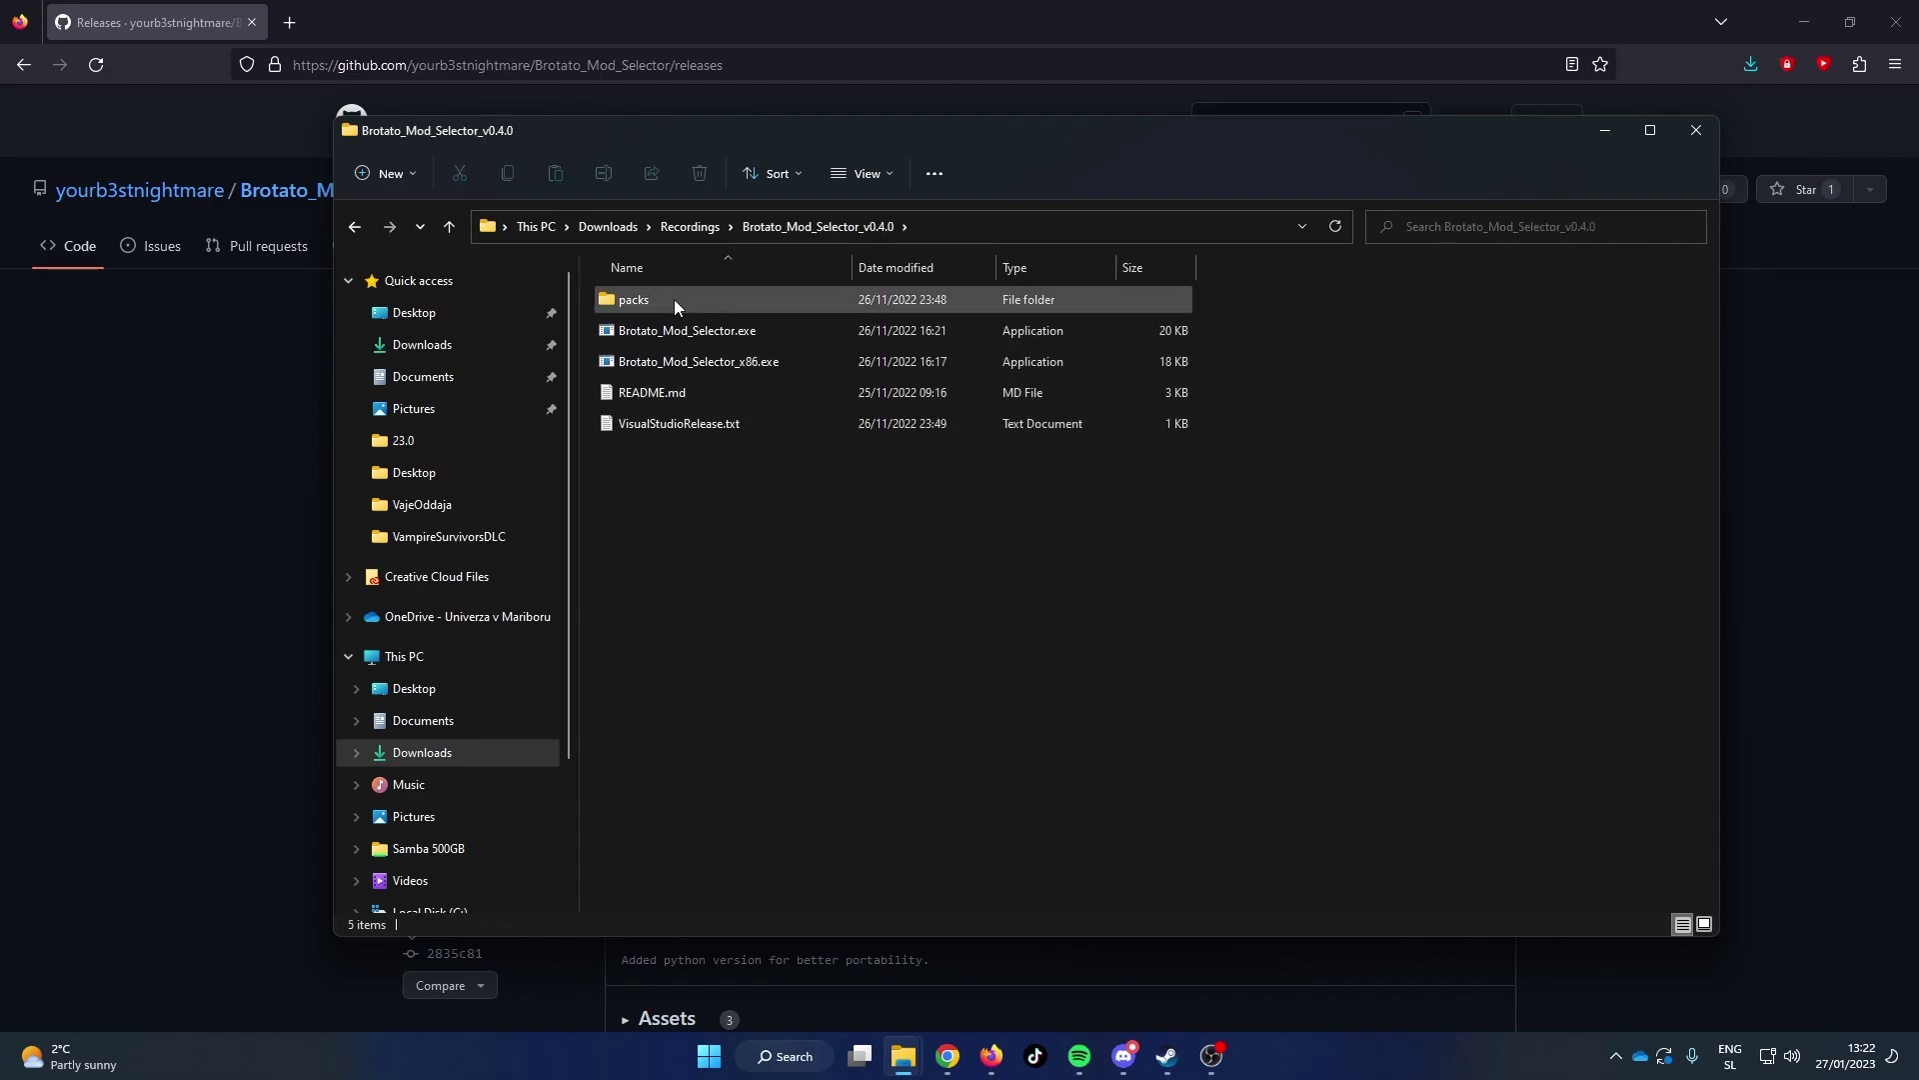
click(212, 393)
key(alt+Left)
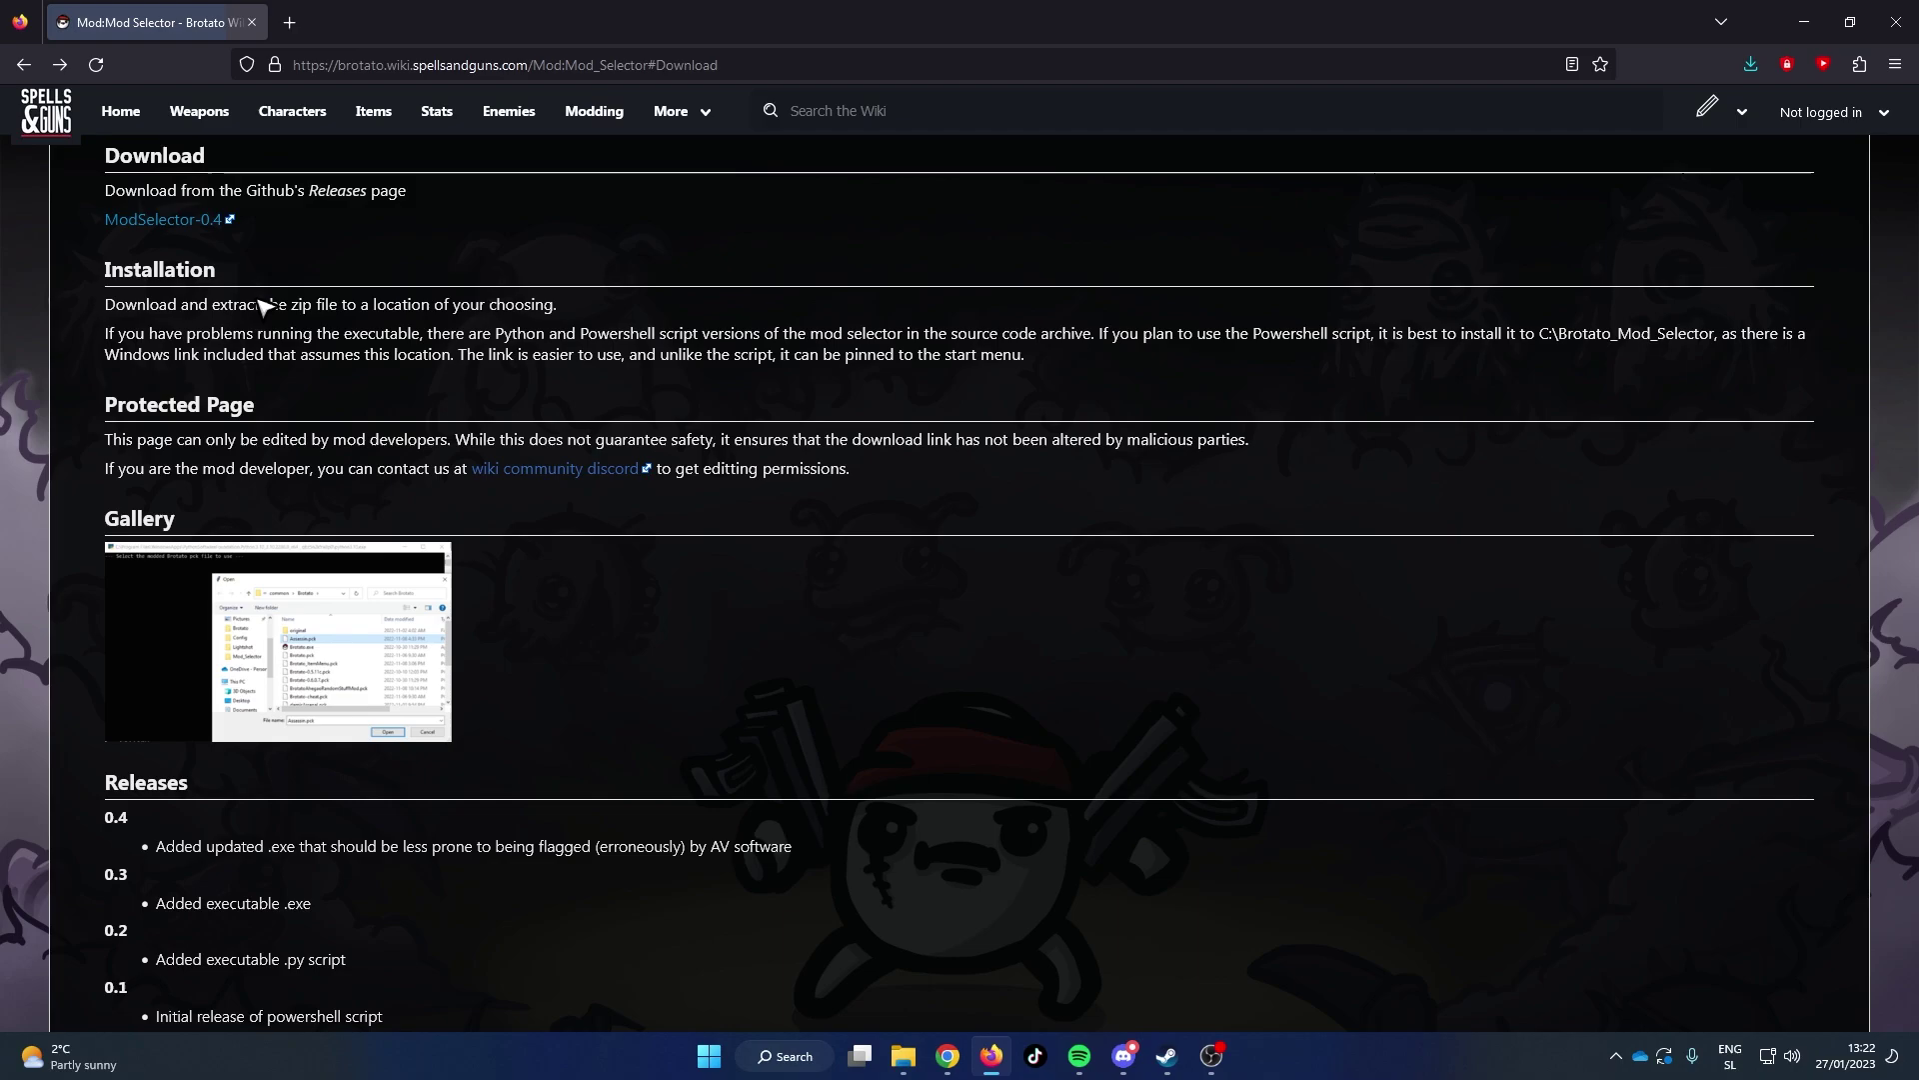
Step: Go back to the wiki's Modding page and jump to its Mod List section
click(29, 70)
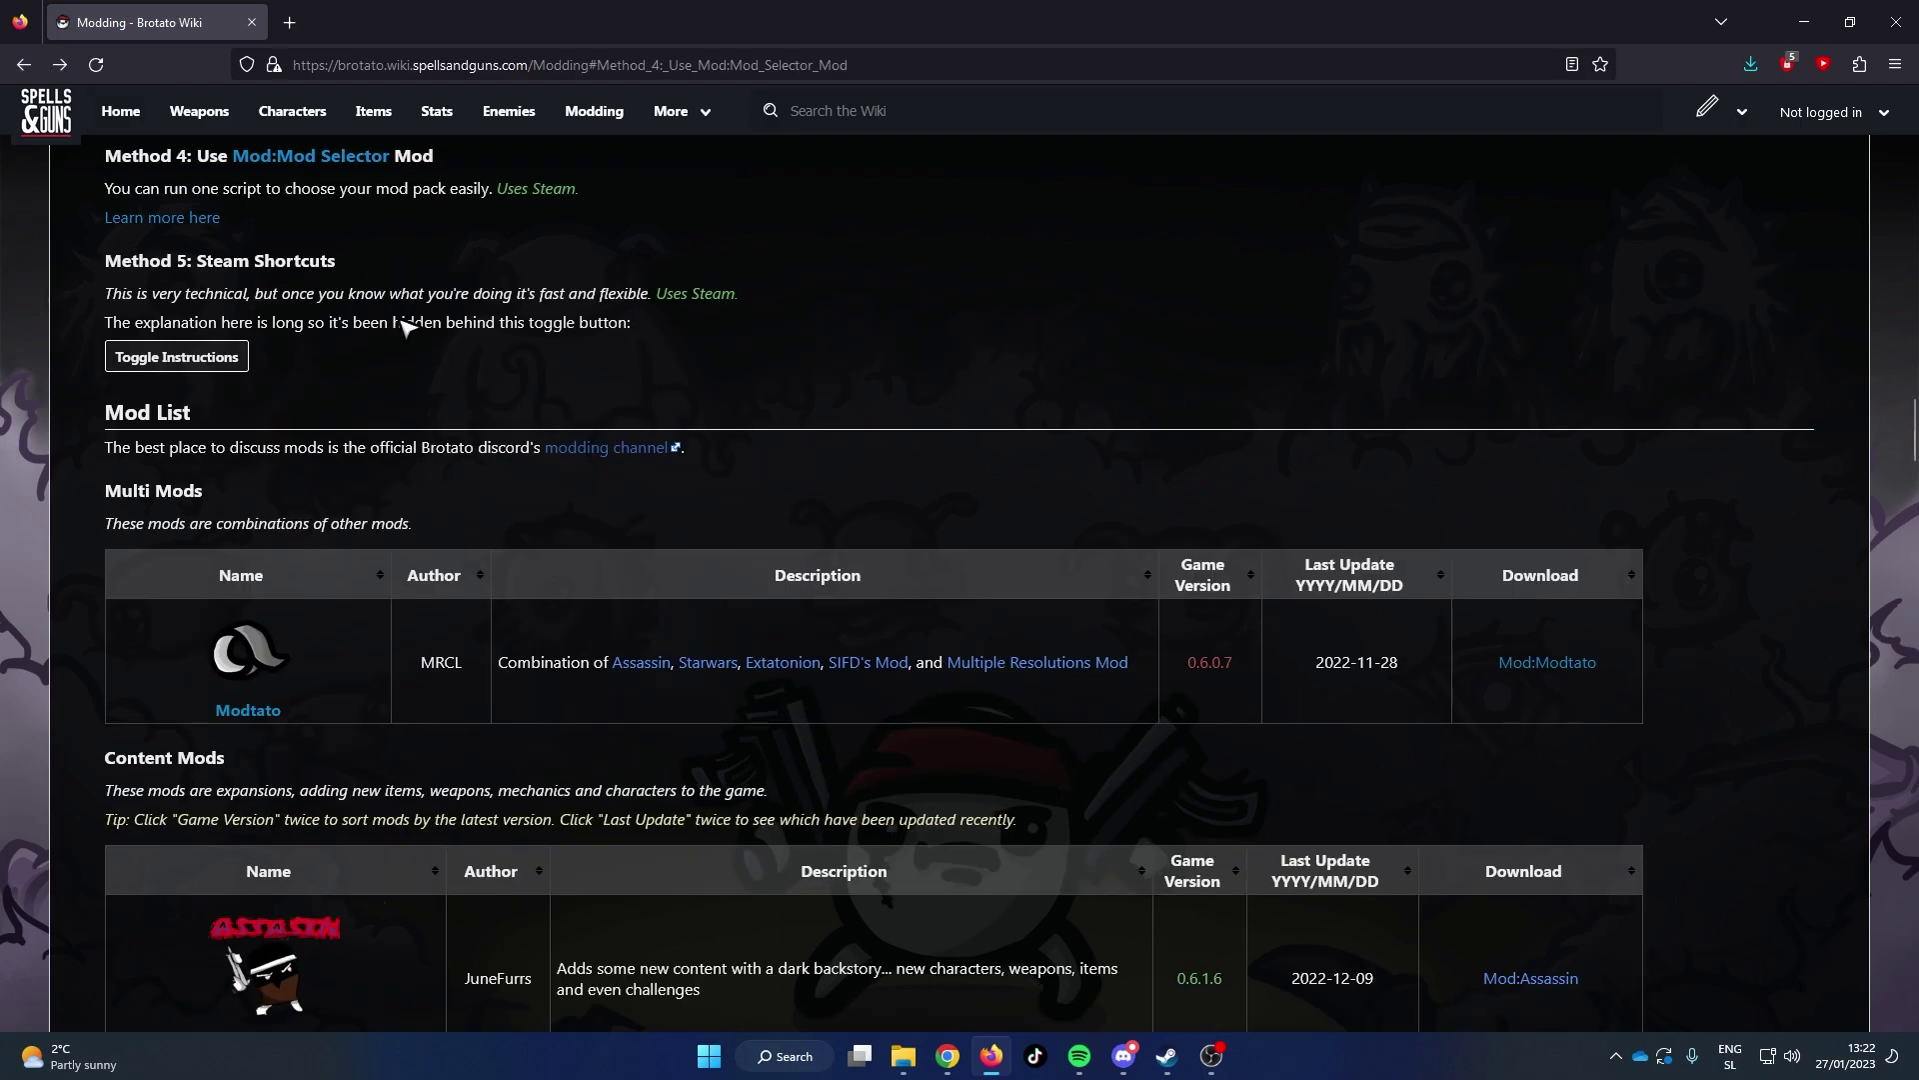
key(Home)
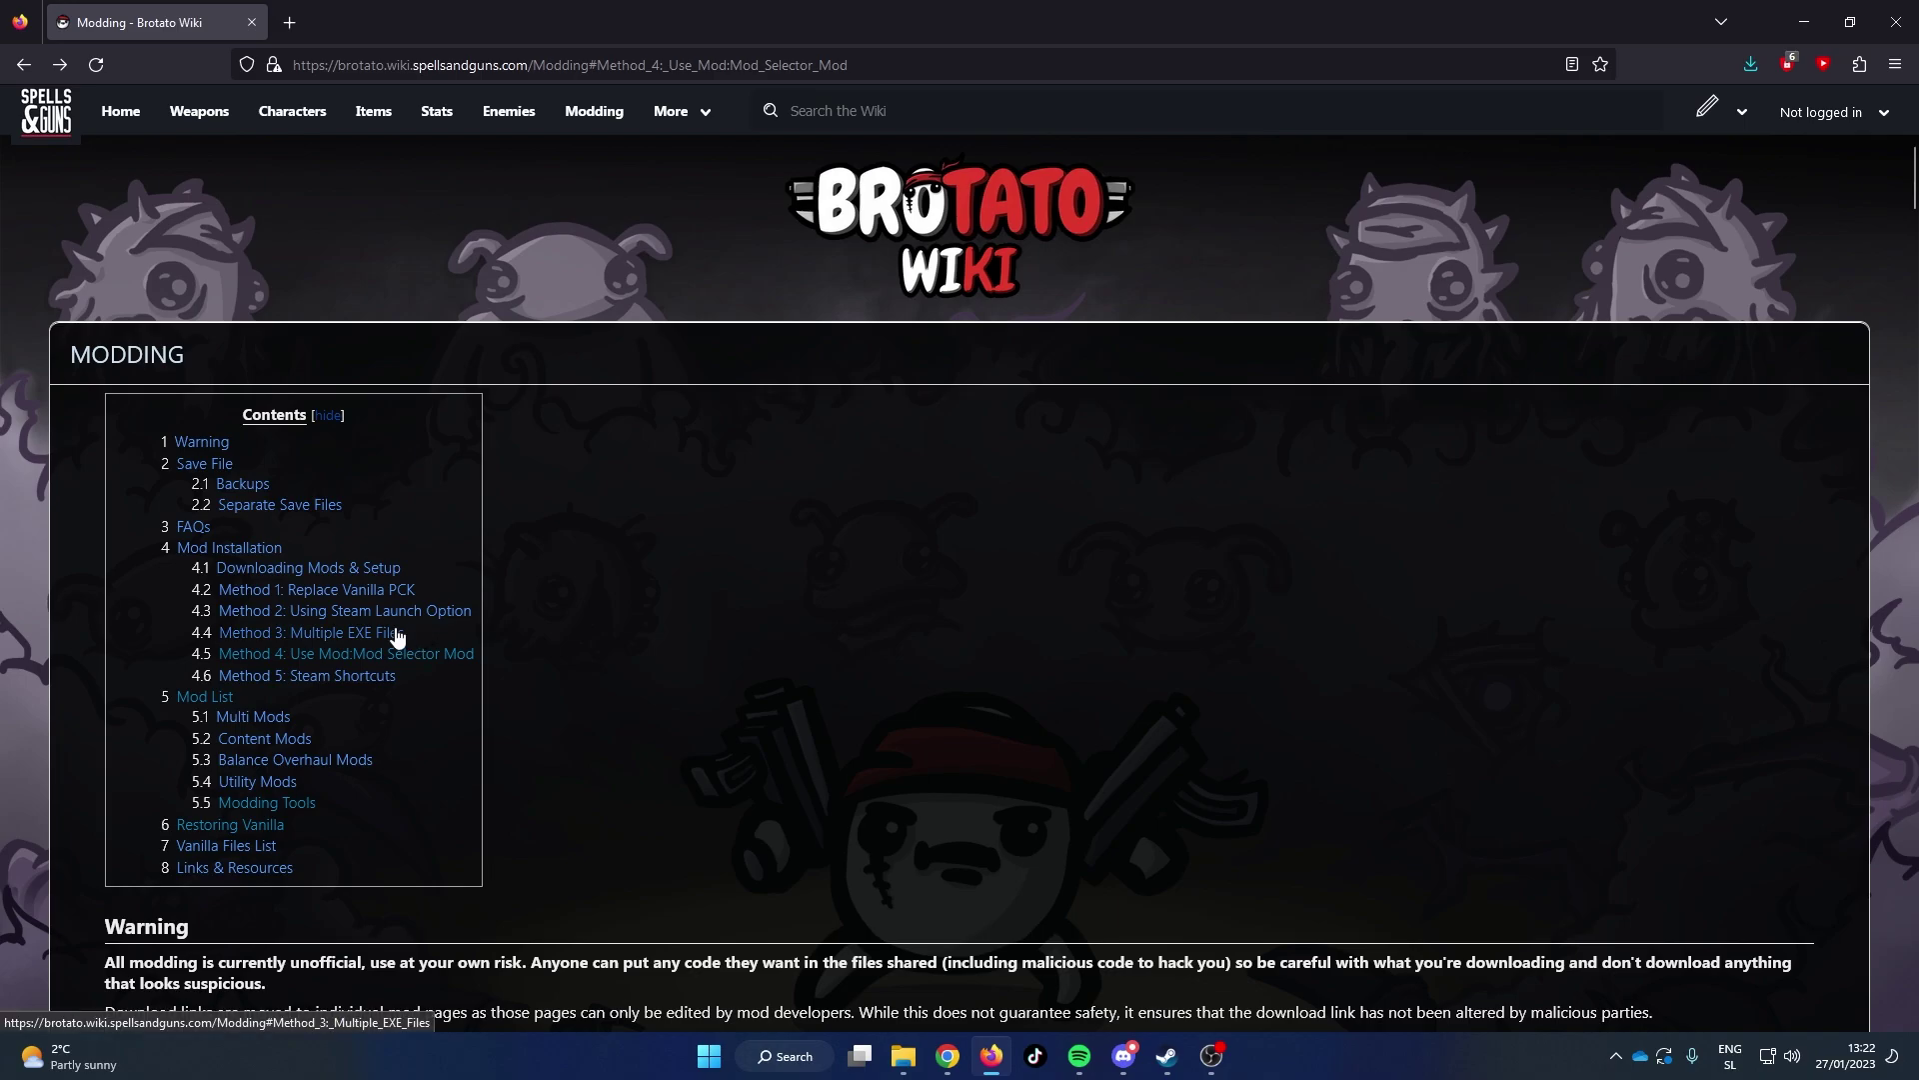
scroll(400, 635, down, 1)
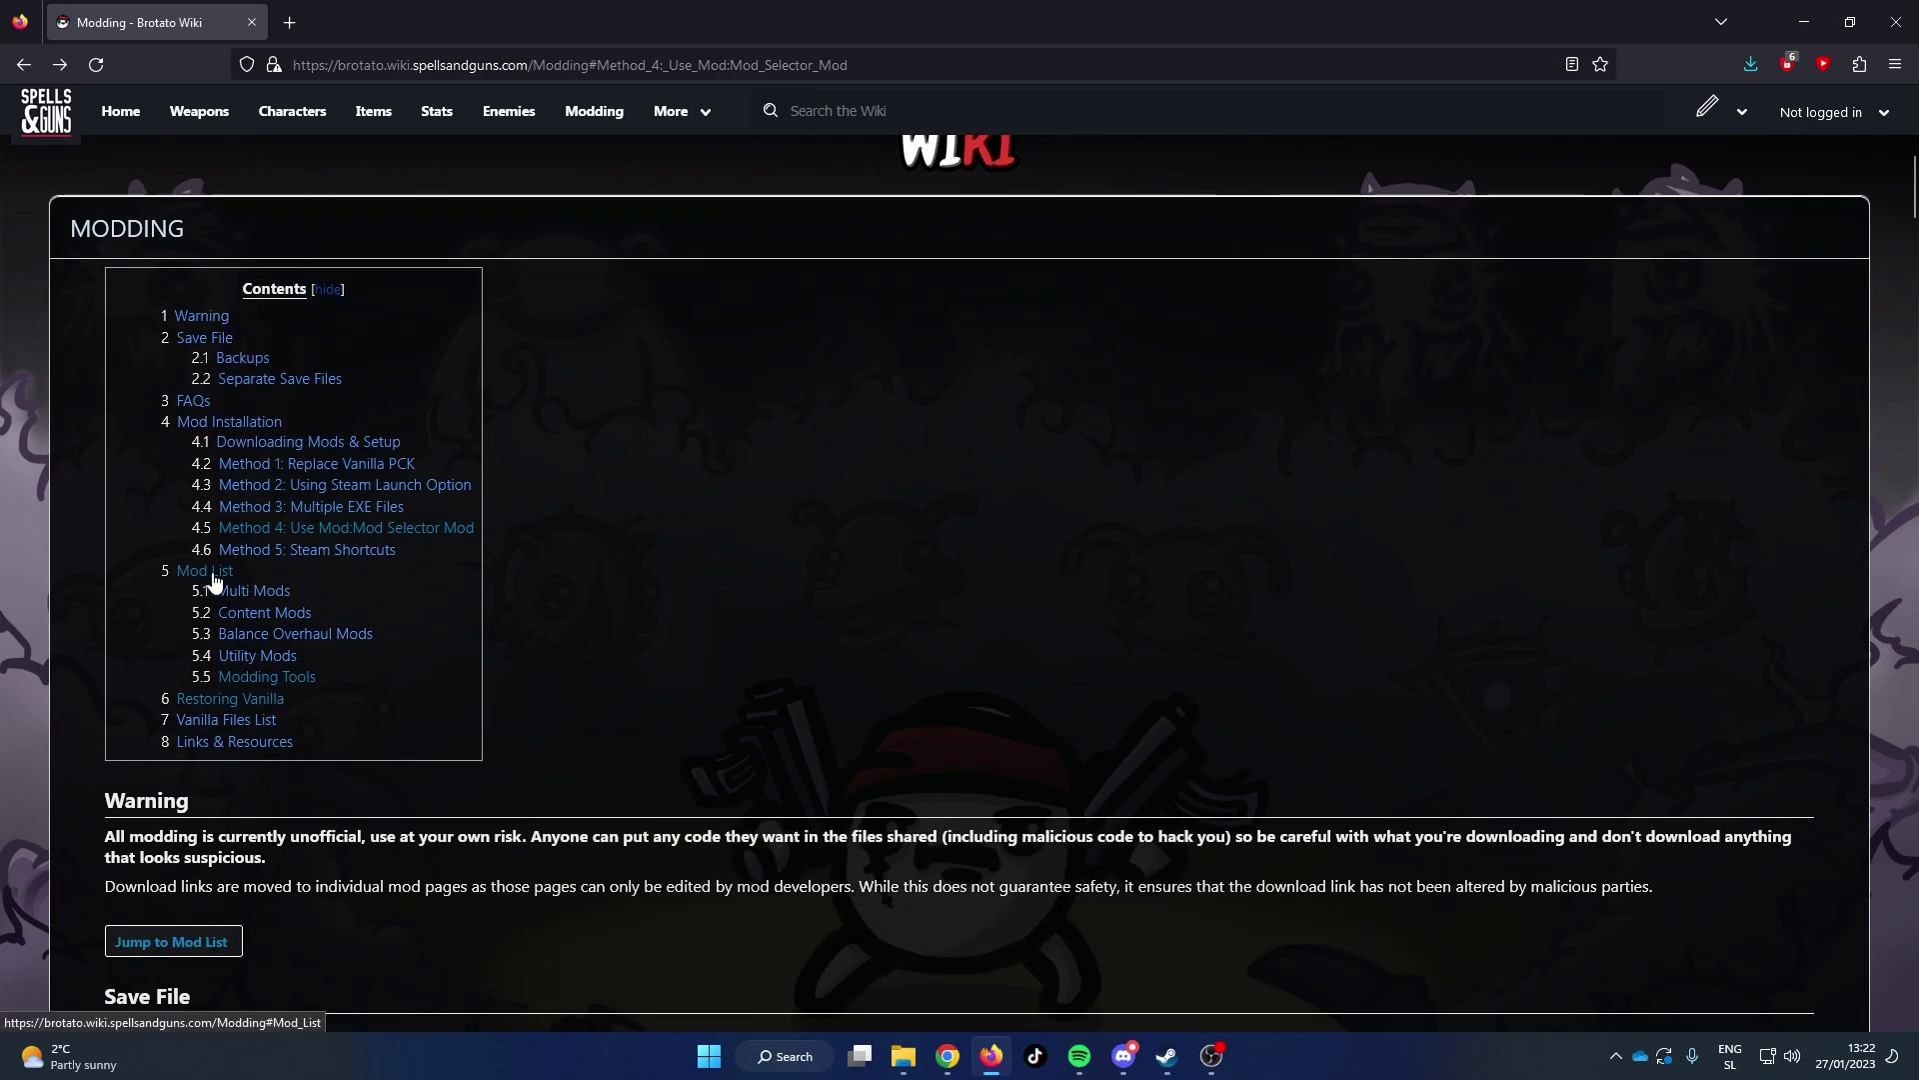
click(214, 581)
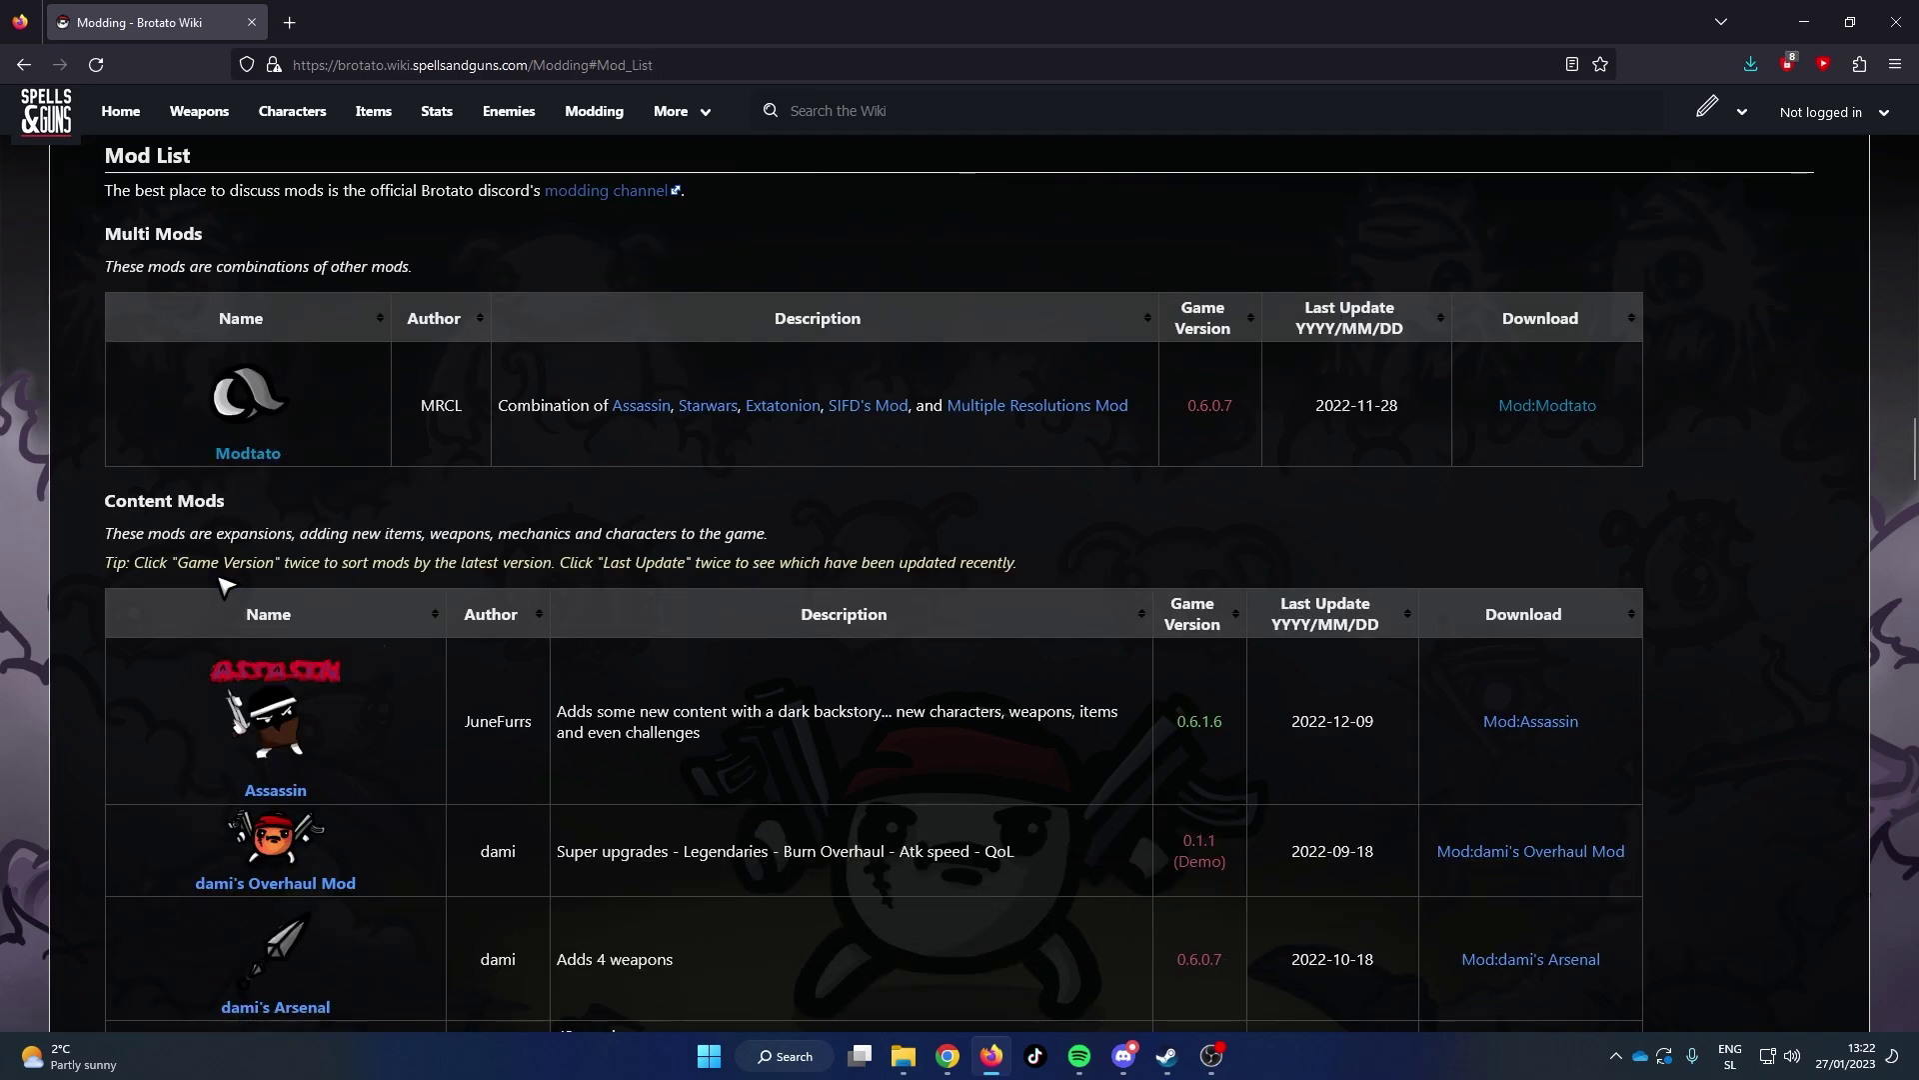
Step: Open the Modtato, Assassin and Gemini mod pages in background tabs and show Modtato
middle_click(278, 467)
scroll(395, 460, down, 3)
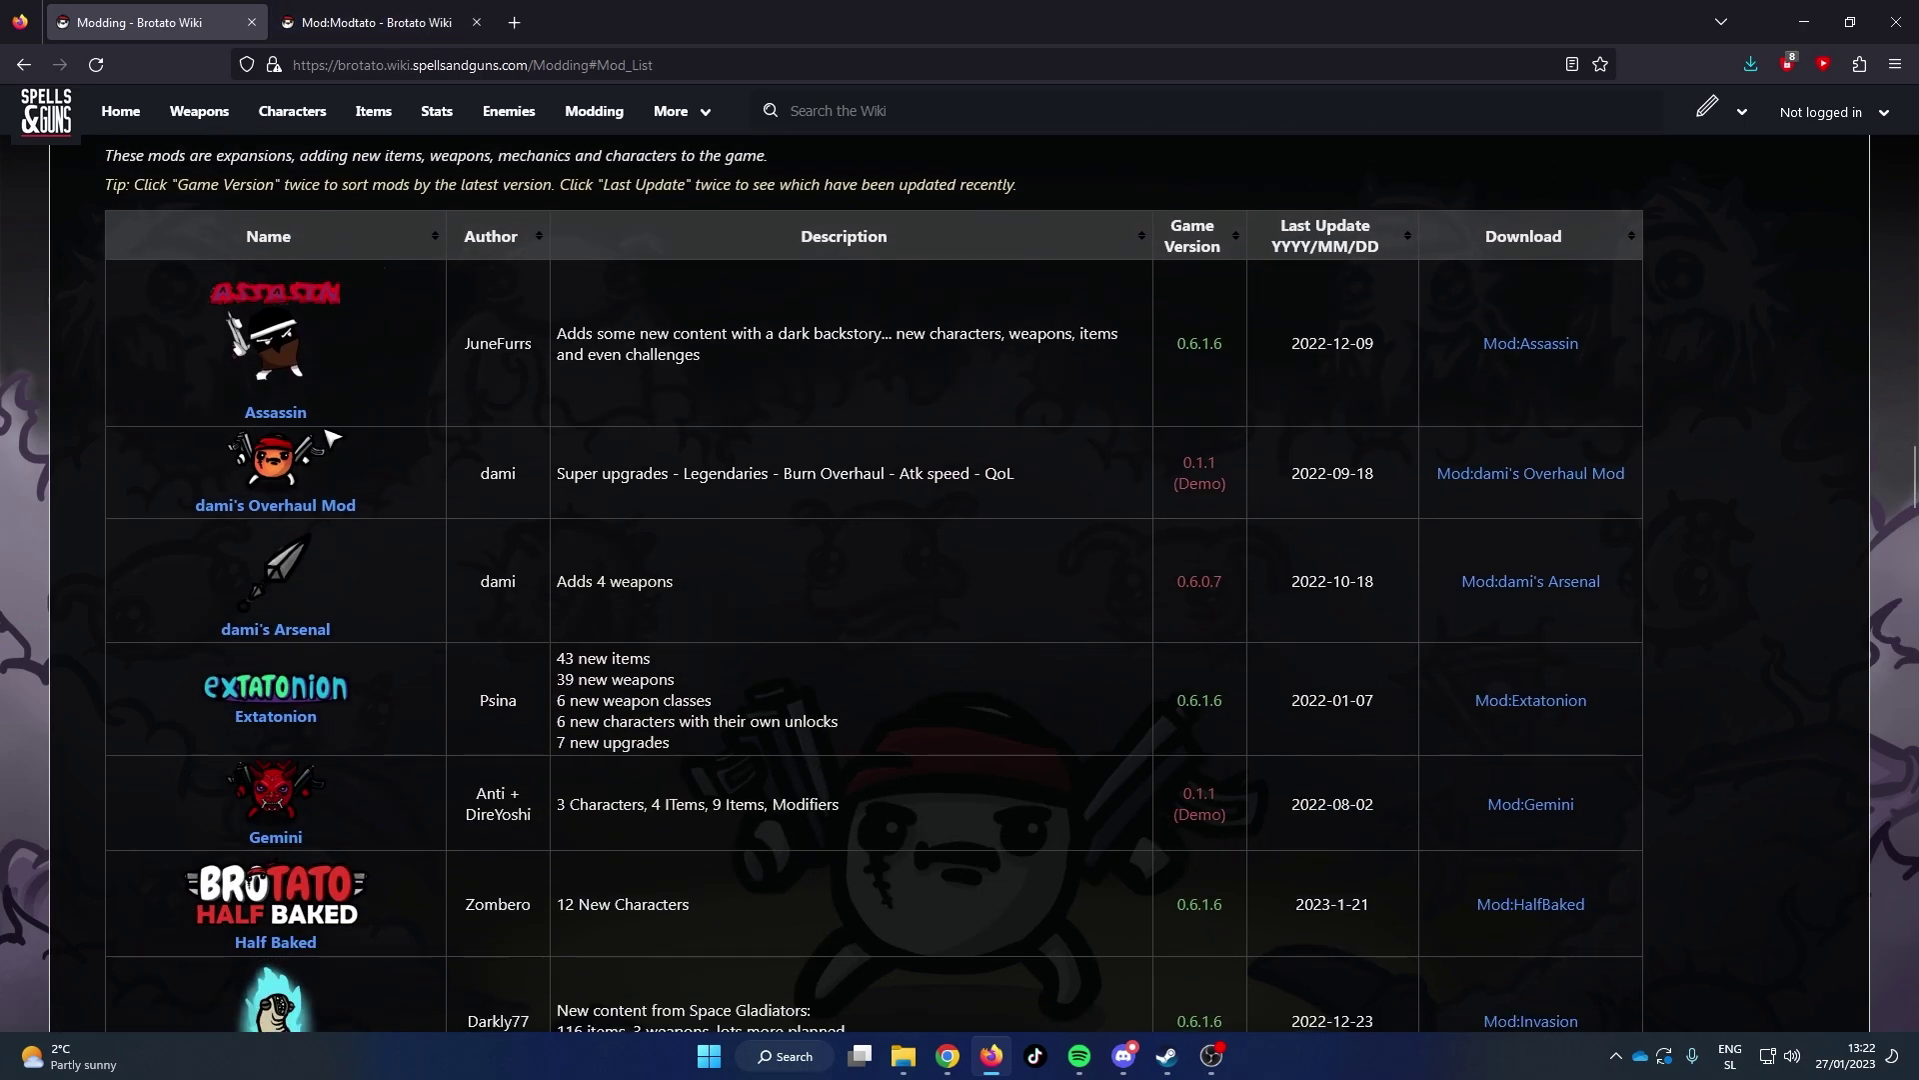
middle_click(275, 412)
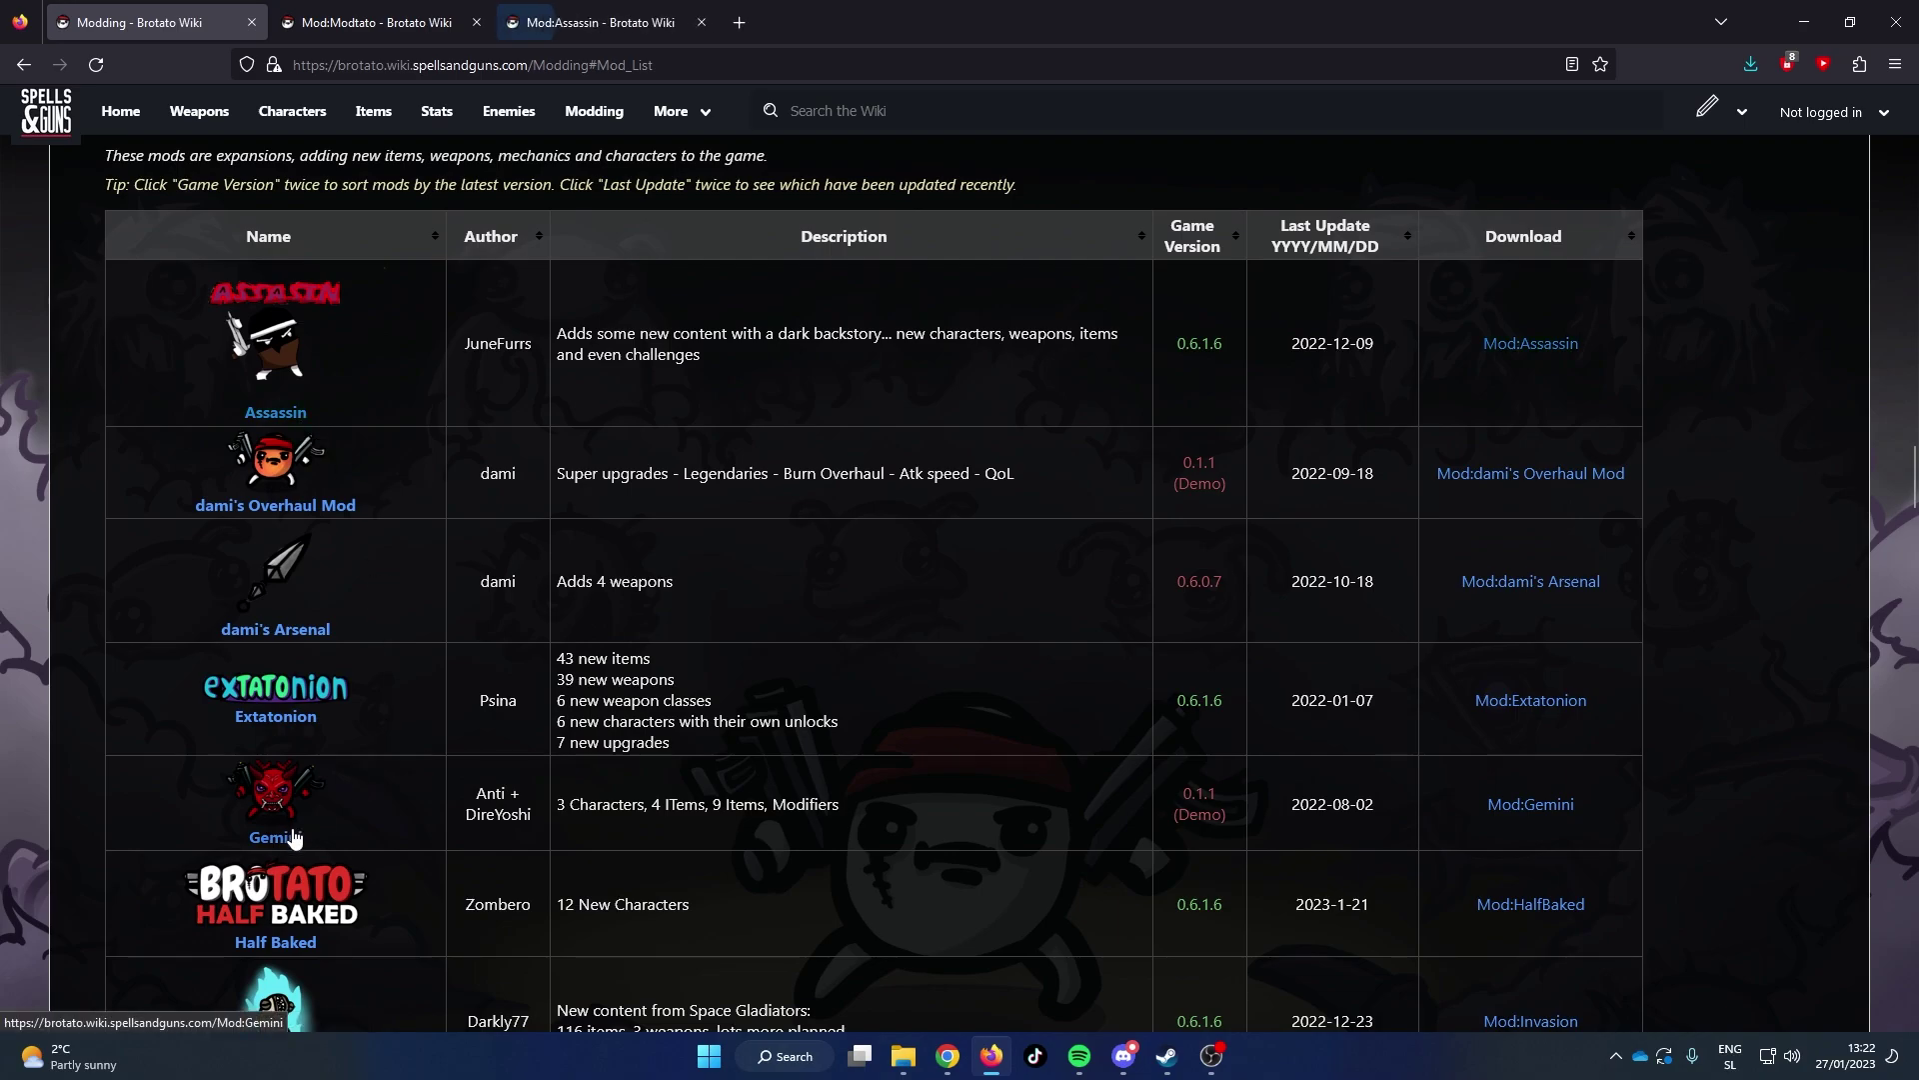
middle_click(287, 836)
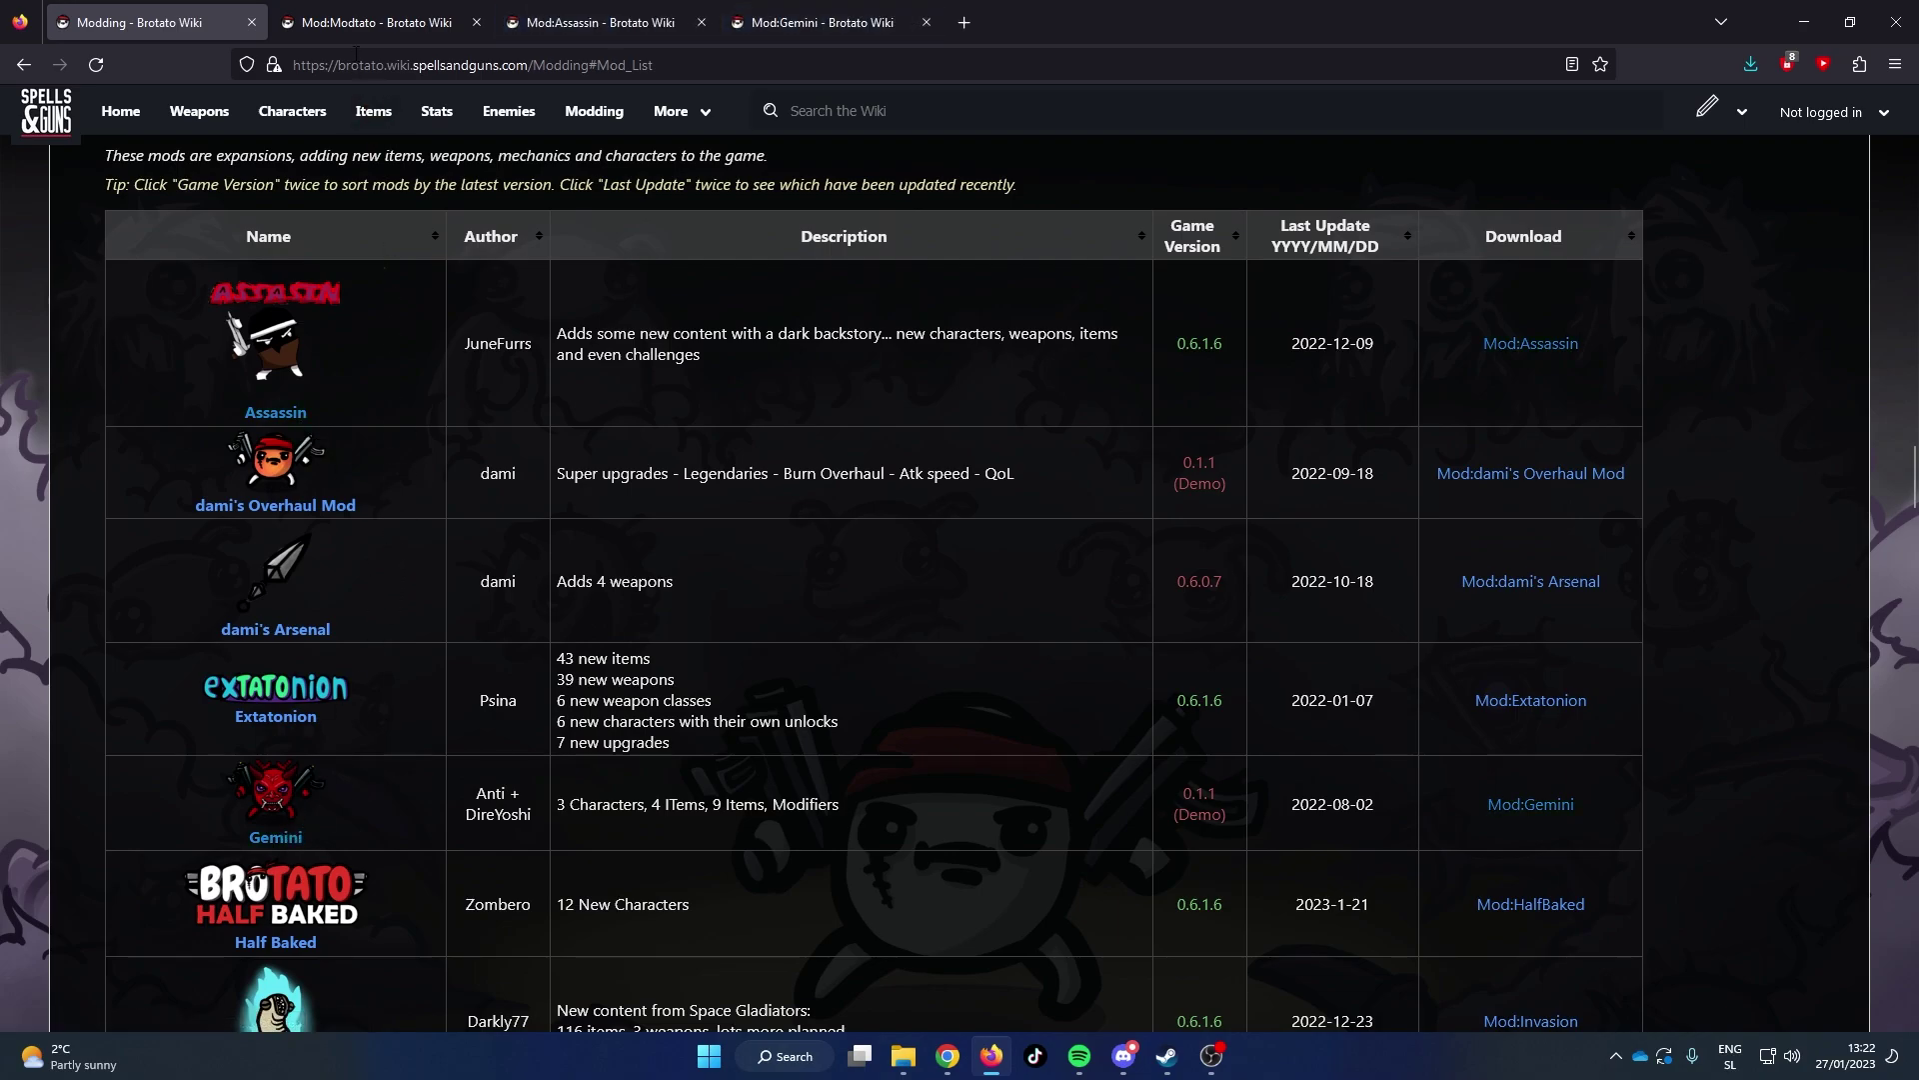
click(356, 24)
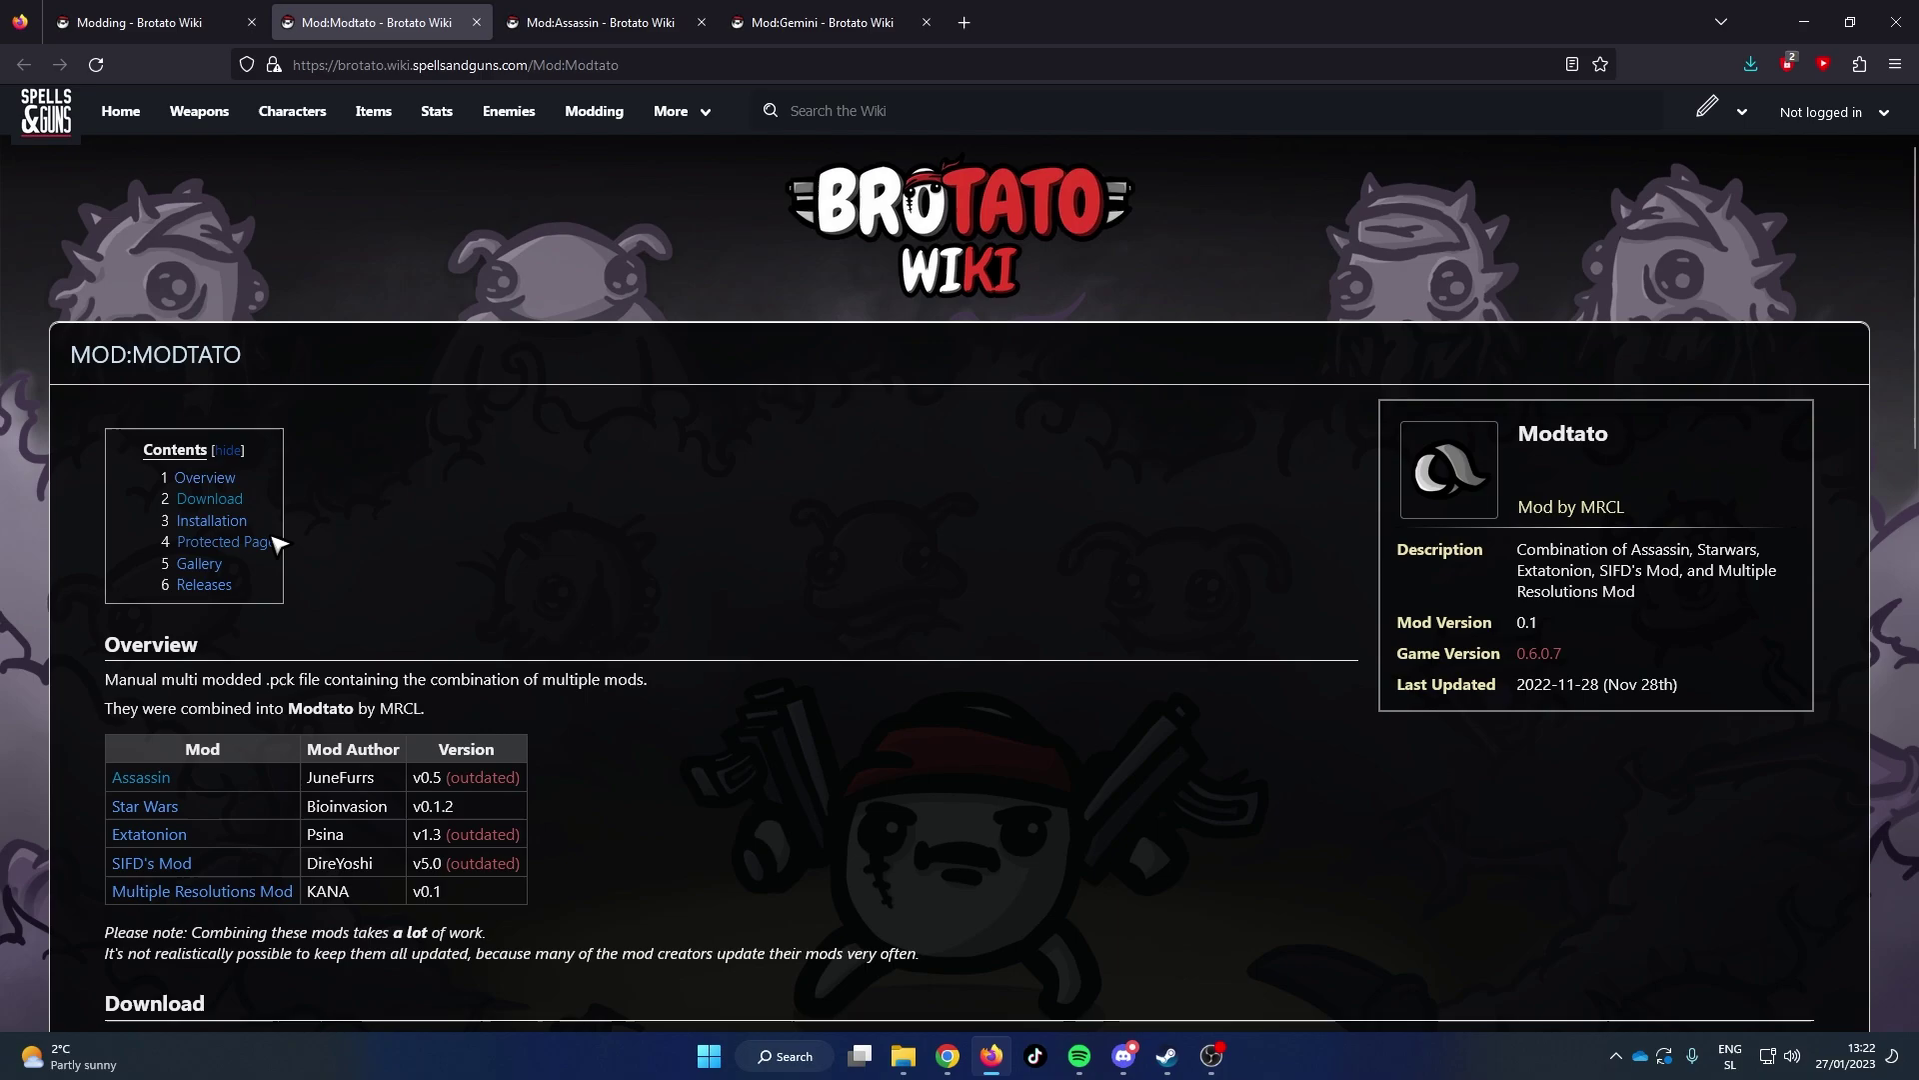
Step: Download Modtato.pck from Google Drive into the Mod Selector's packs folder
click(218, 502)
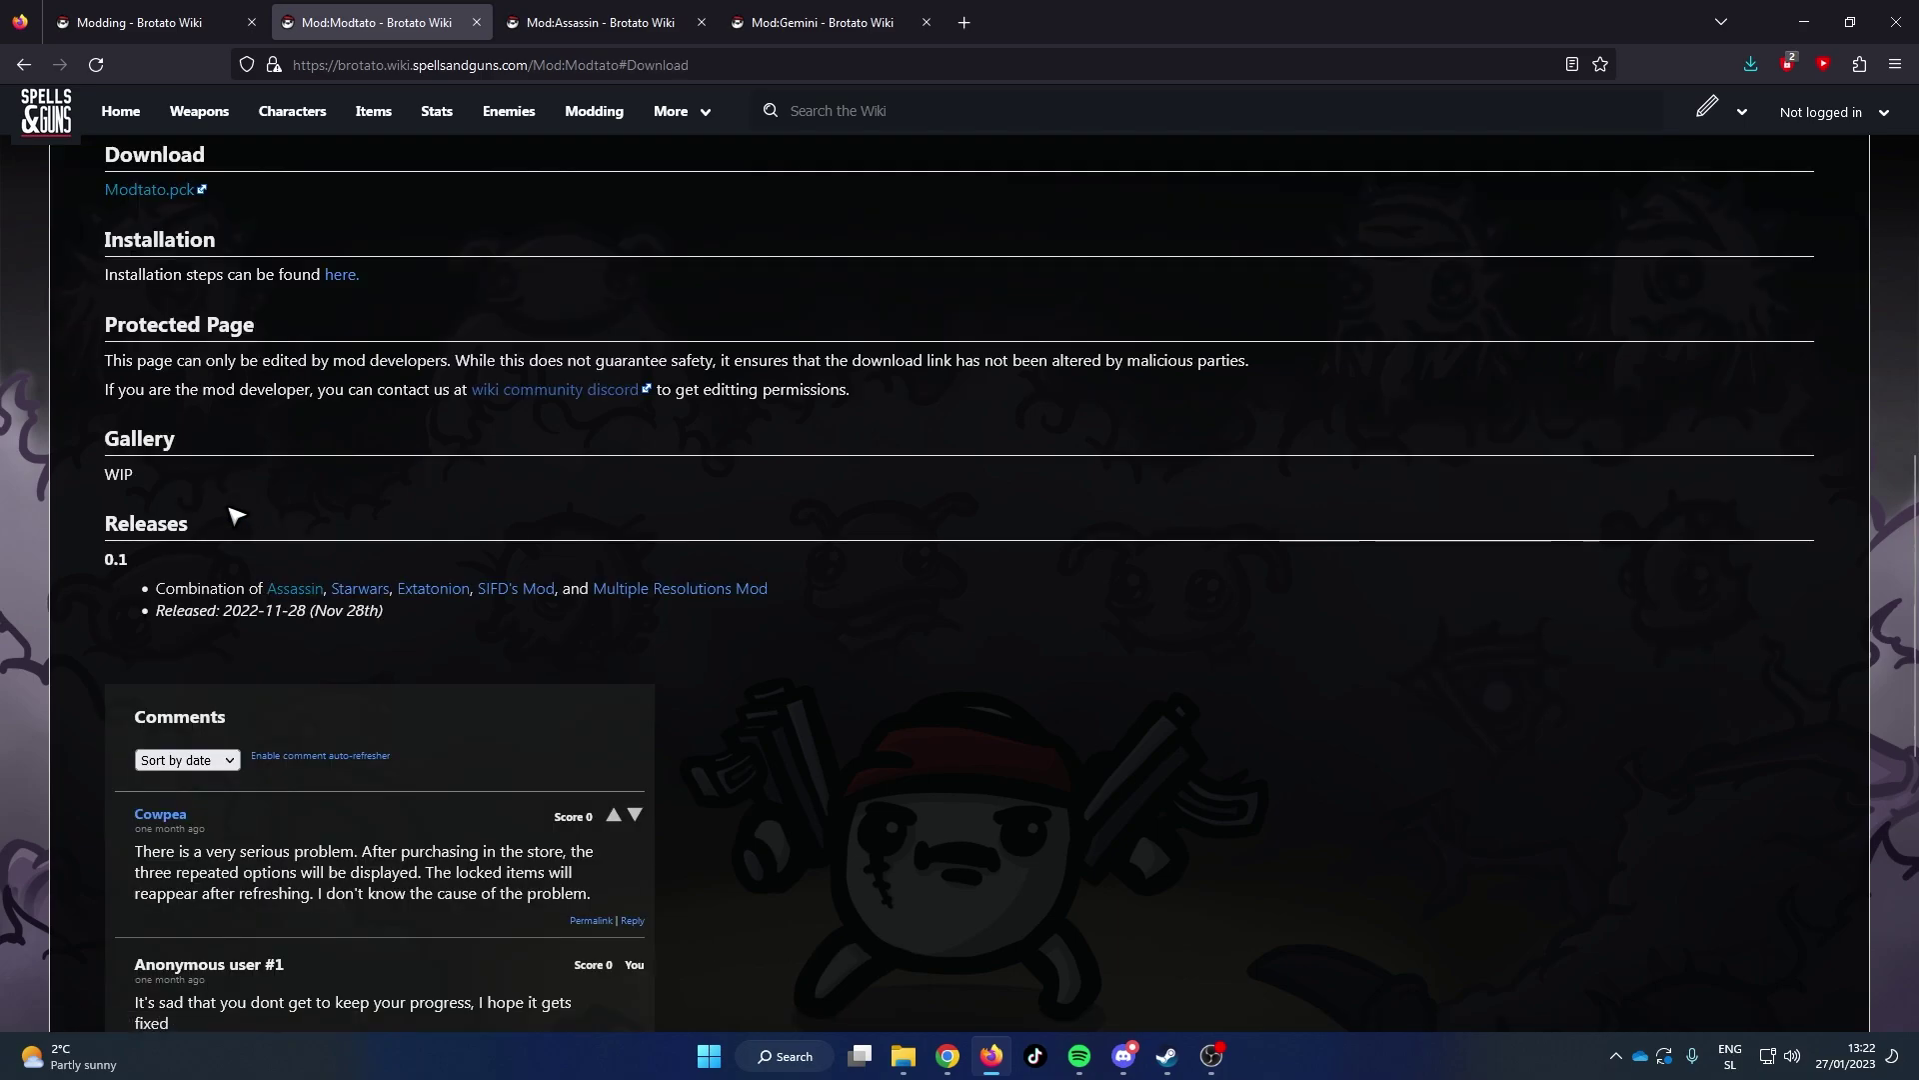
click(147, 192)
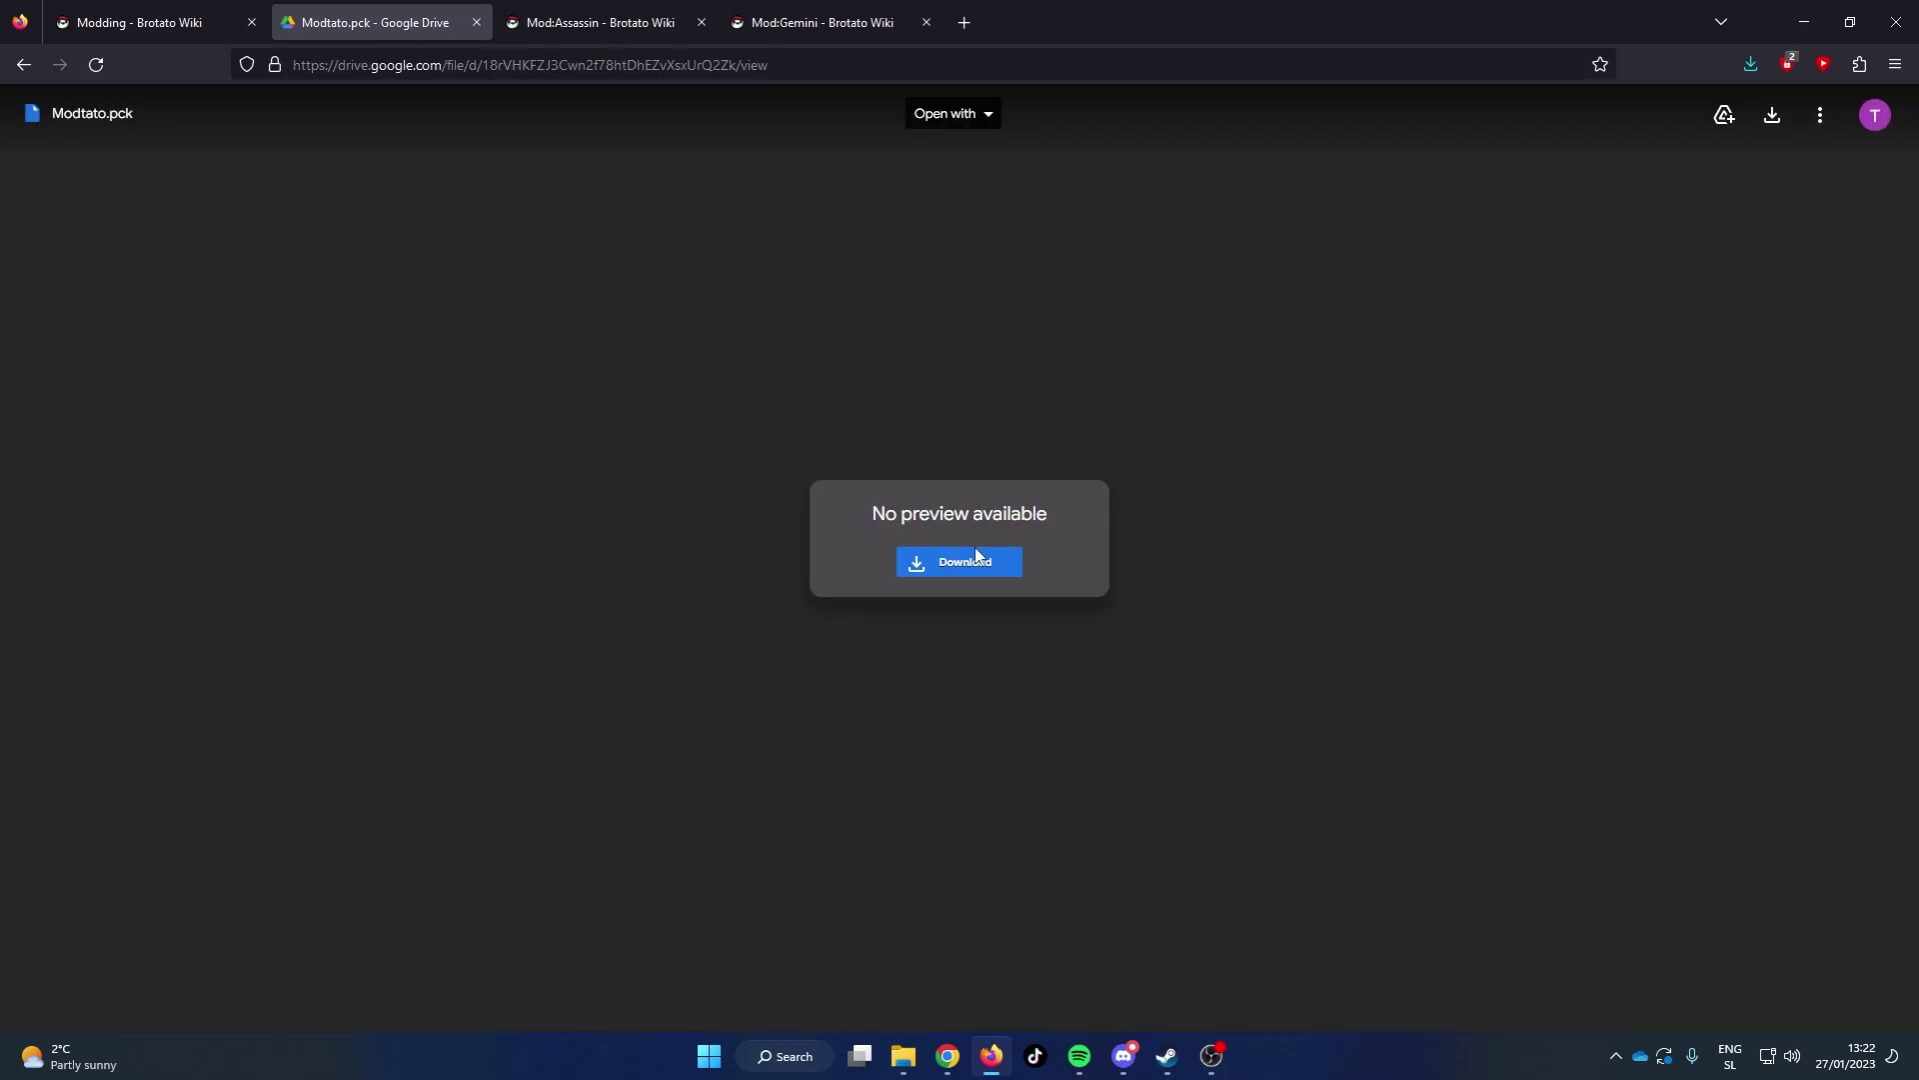
click(967, 563)
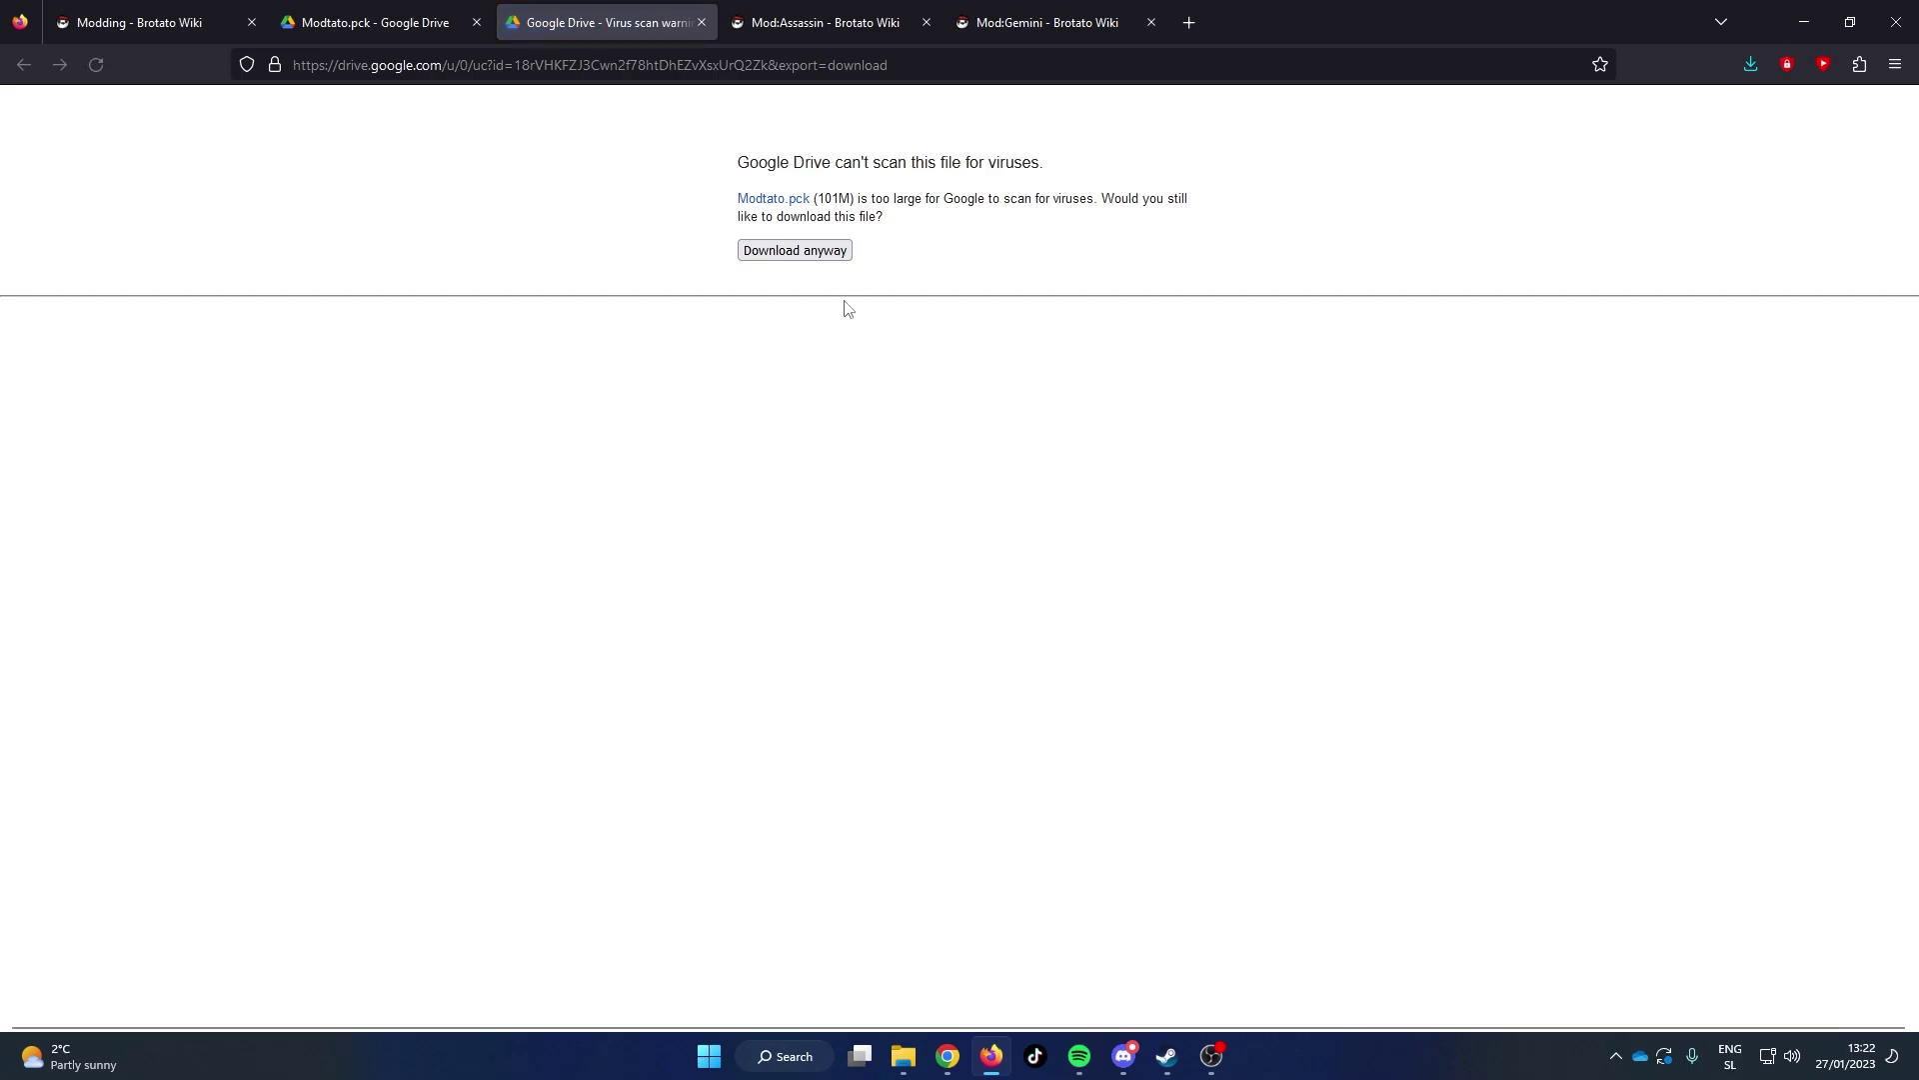
click(827, 262)
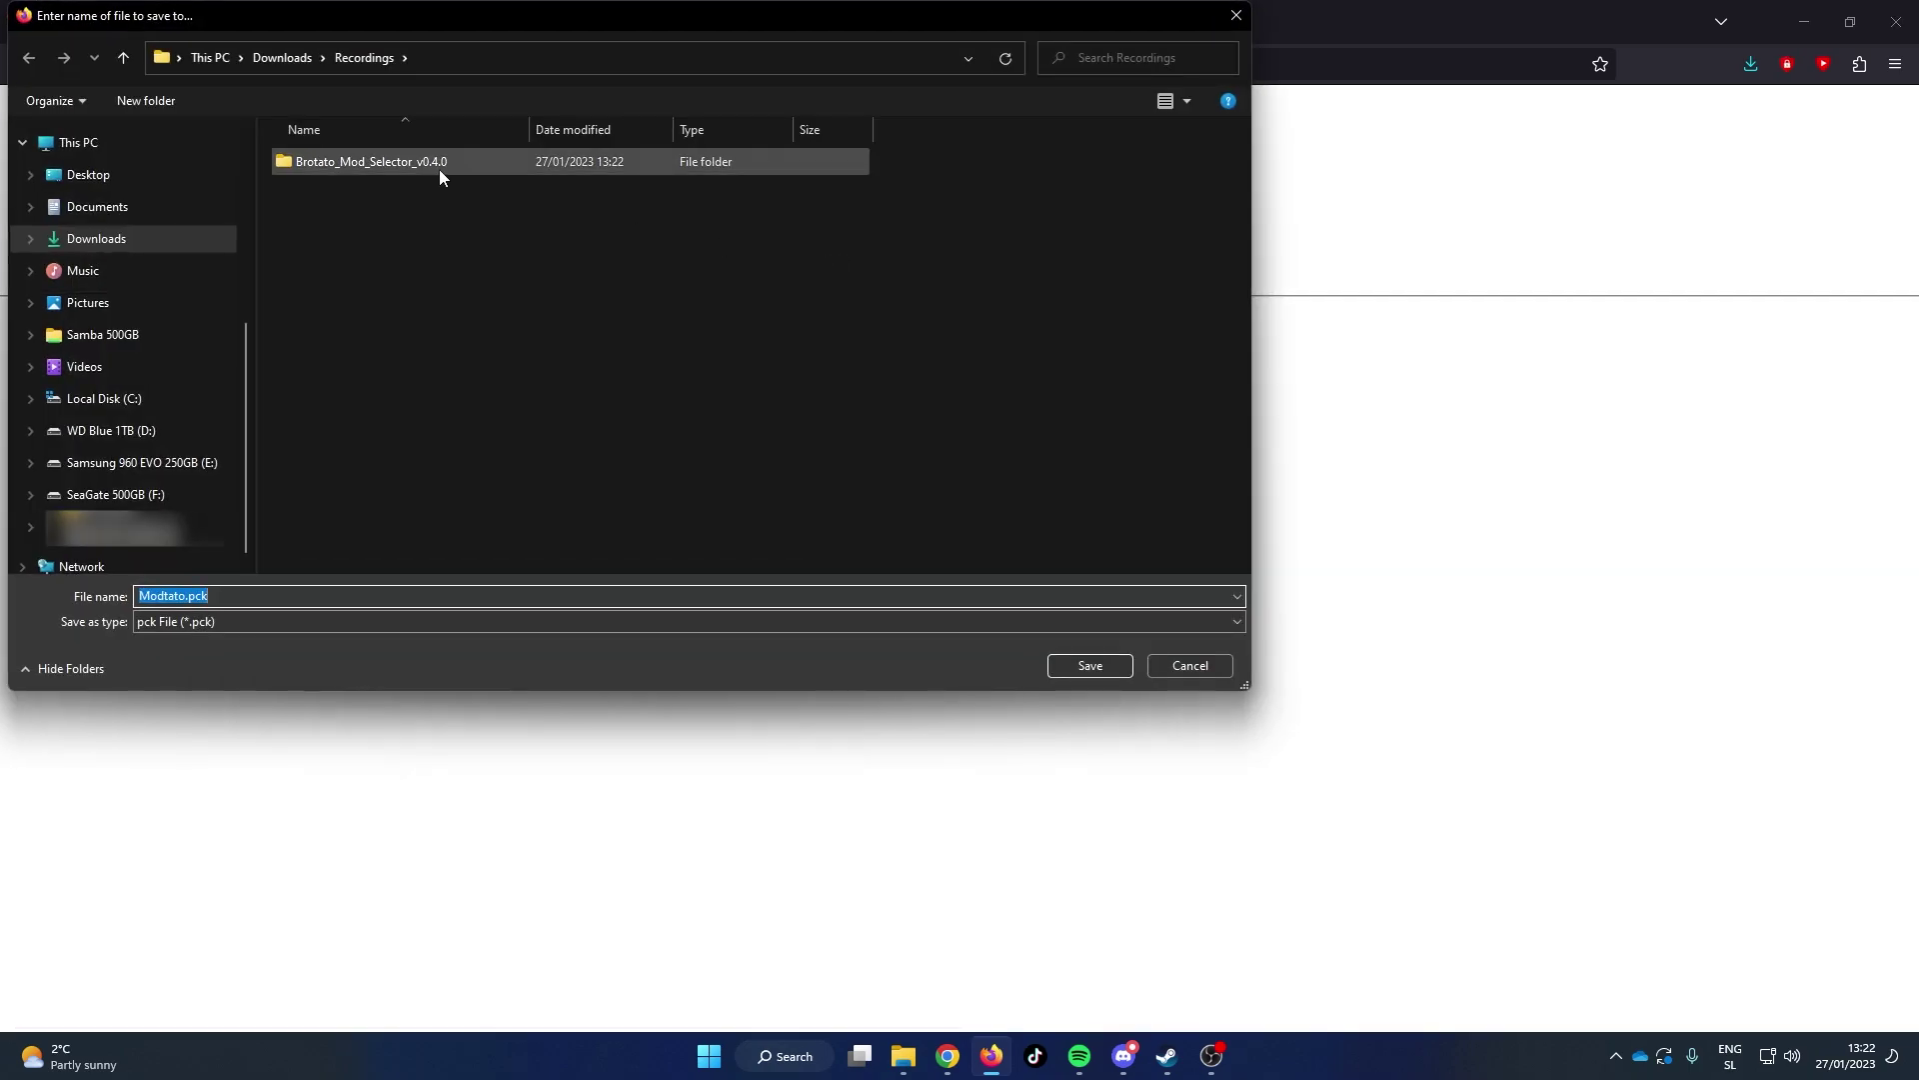
click(391, 164)
double_click(388, 164)
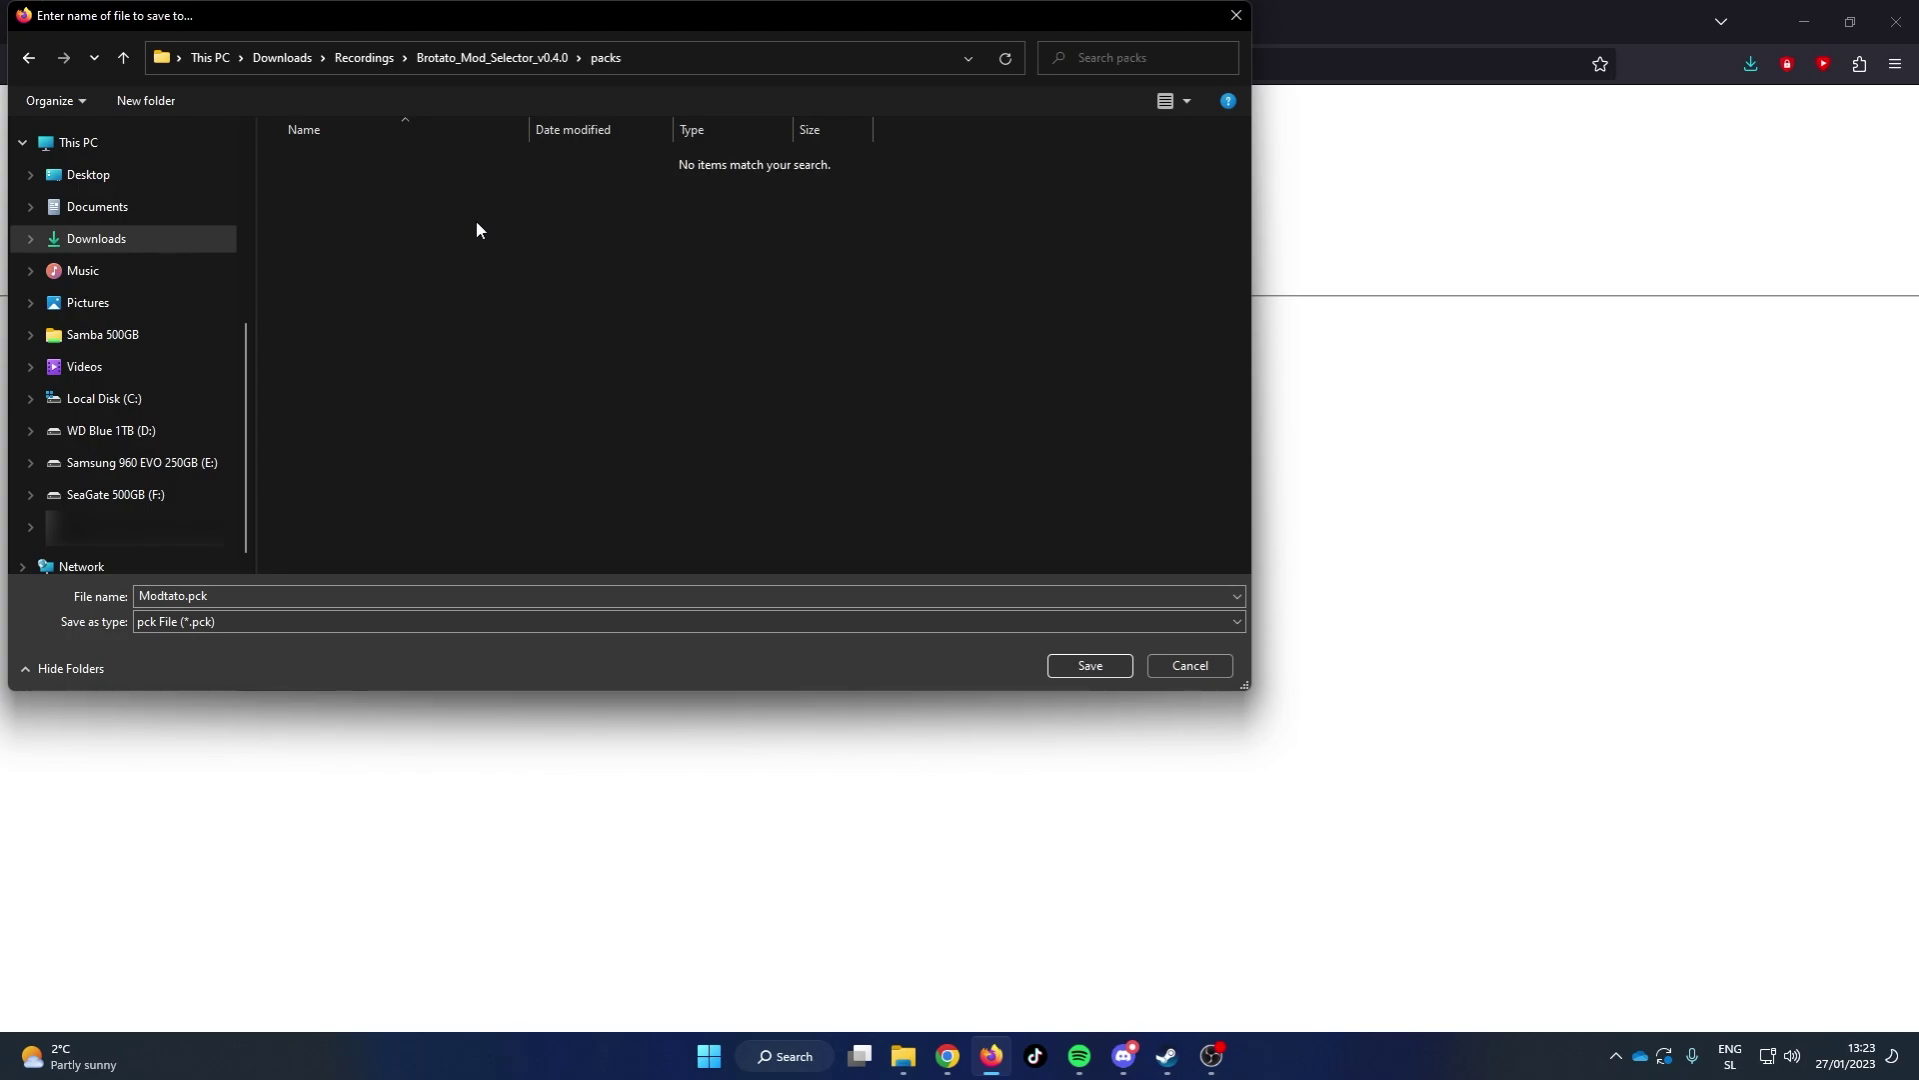
click(1090, 666)
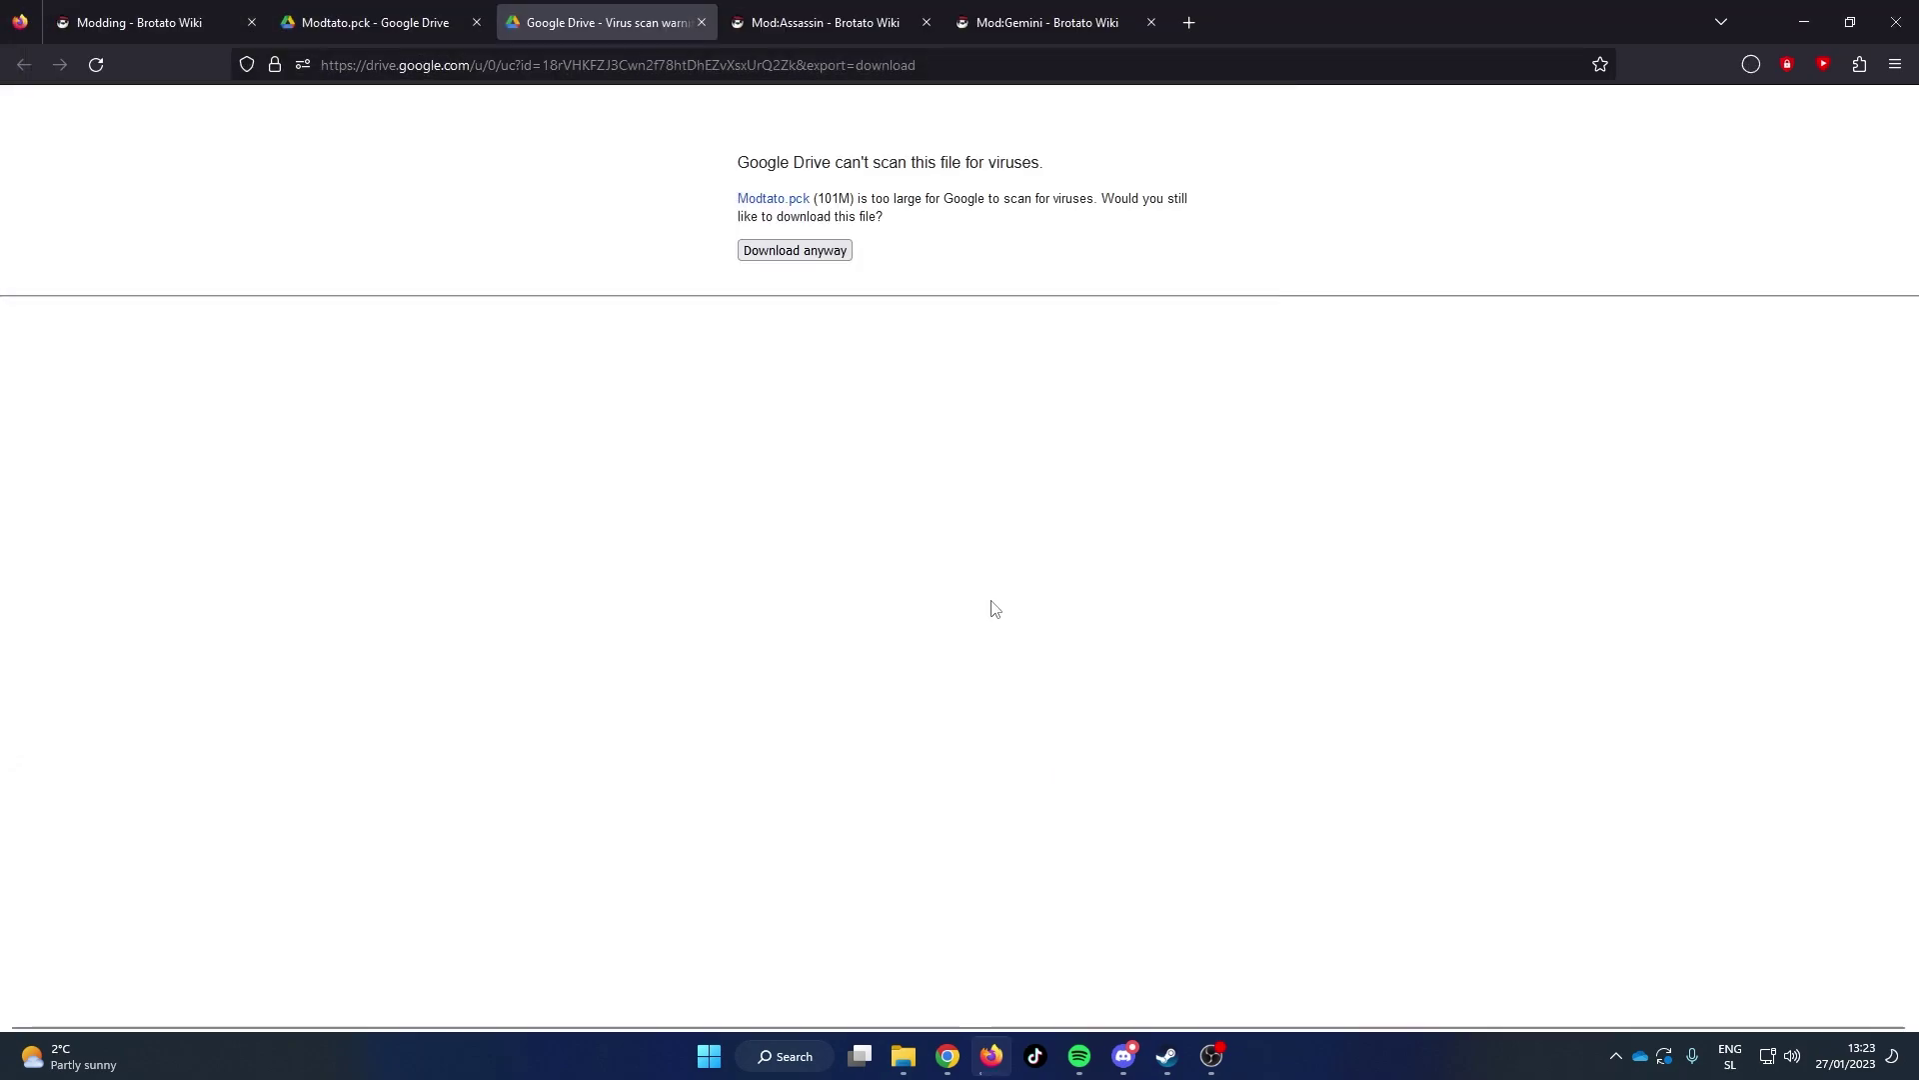
Step: Download the Assassin-0.8-(FIXED).pck release into the packs folder
click(822, 22)
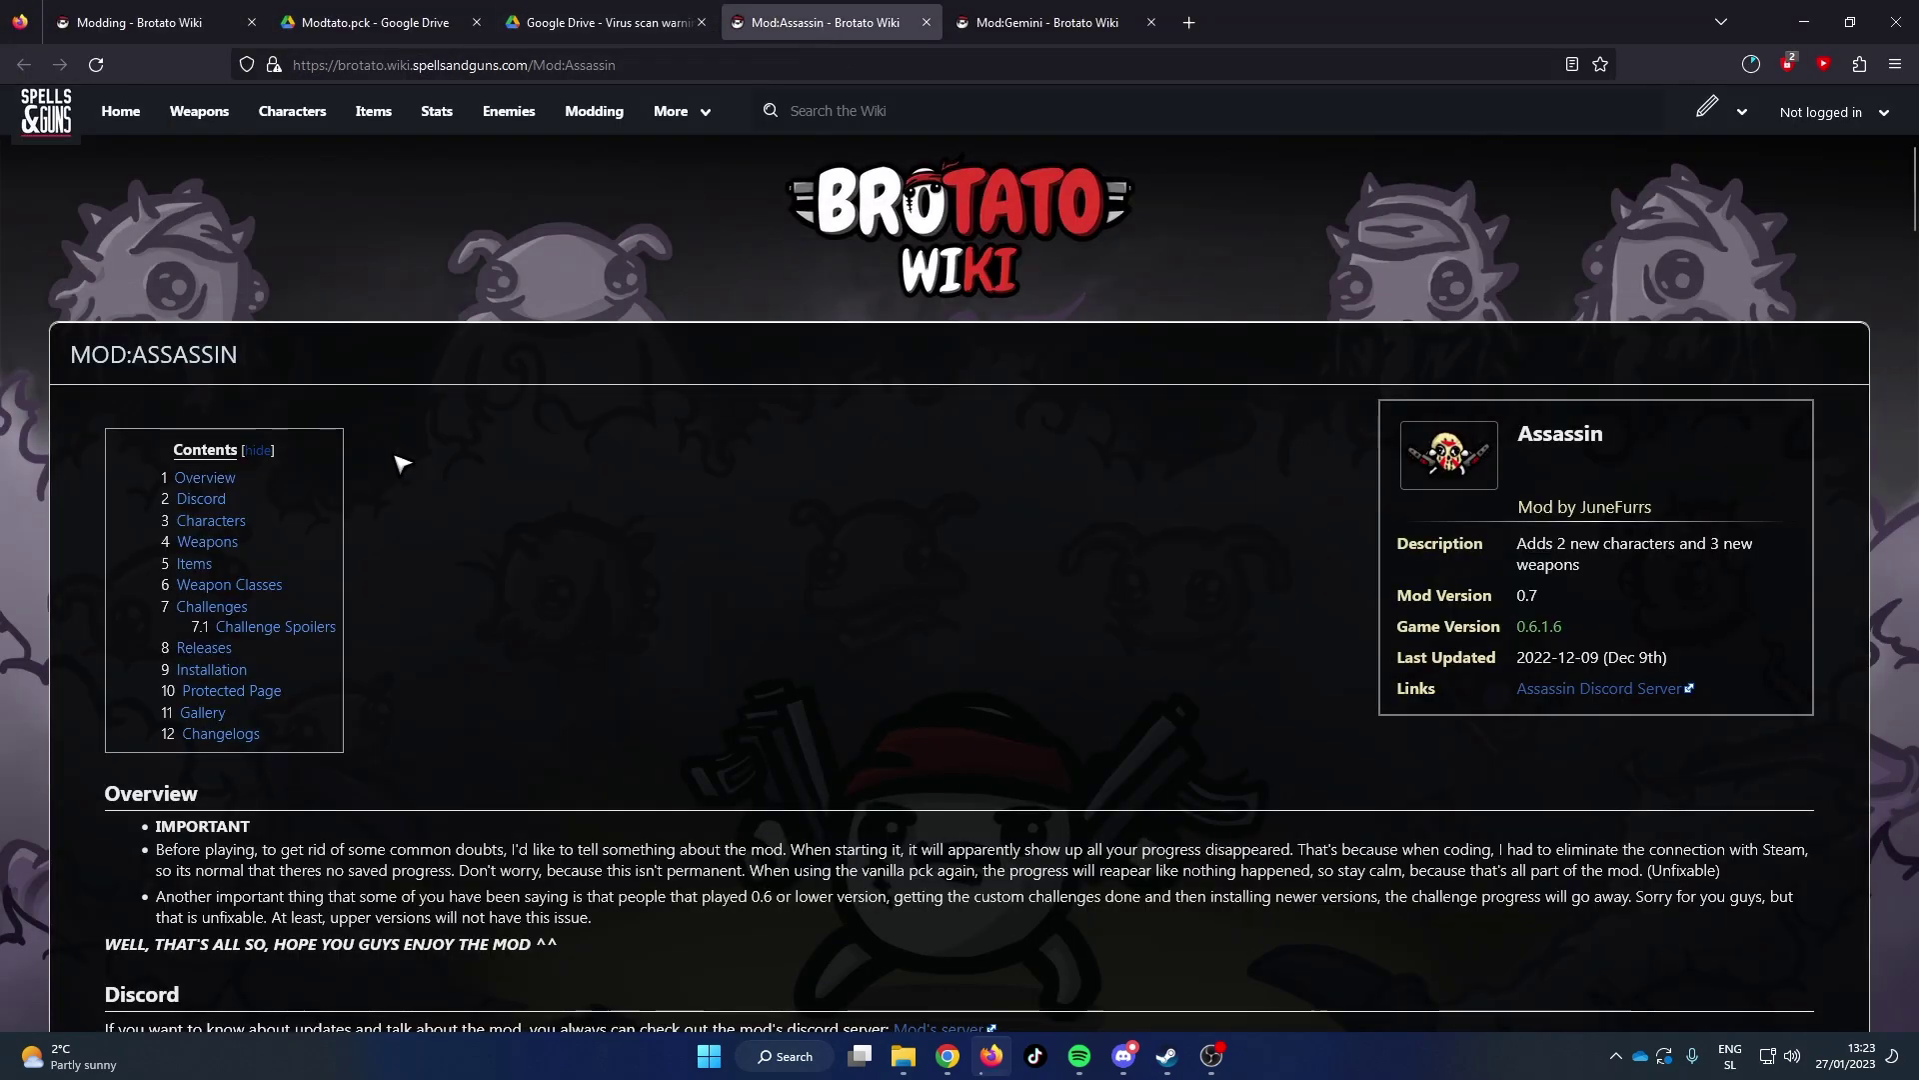
click(205, 649)
click(252, 200)
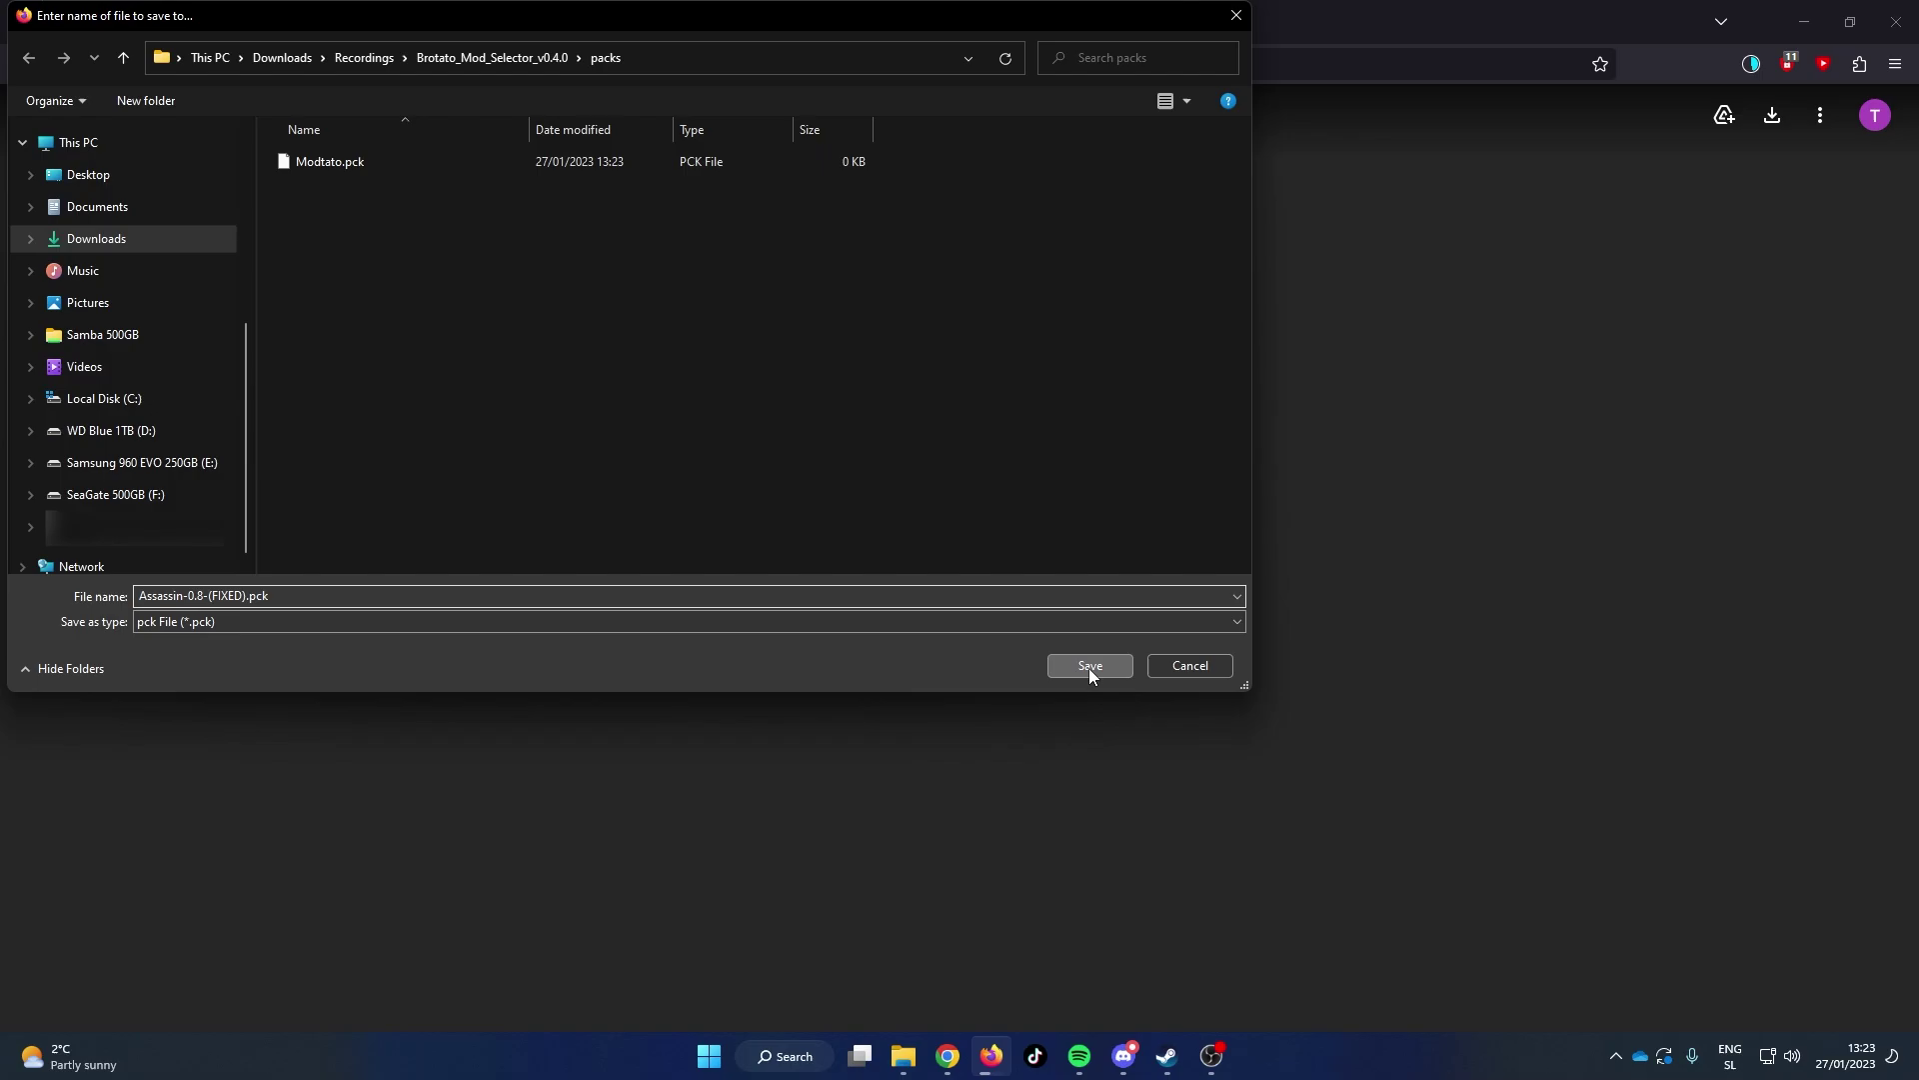
click(1089, 668)
Step: Save Gemini's BrotatoDemo.pck into packs and open that folder in Explorer to check
click(1046, 30)
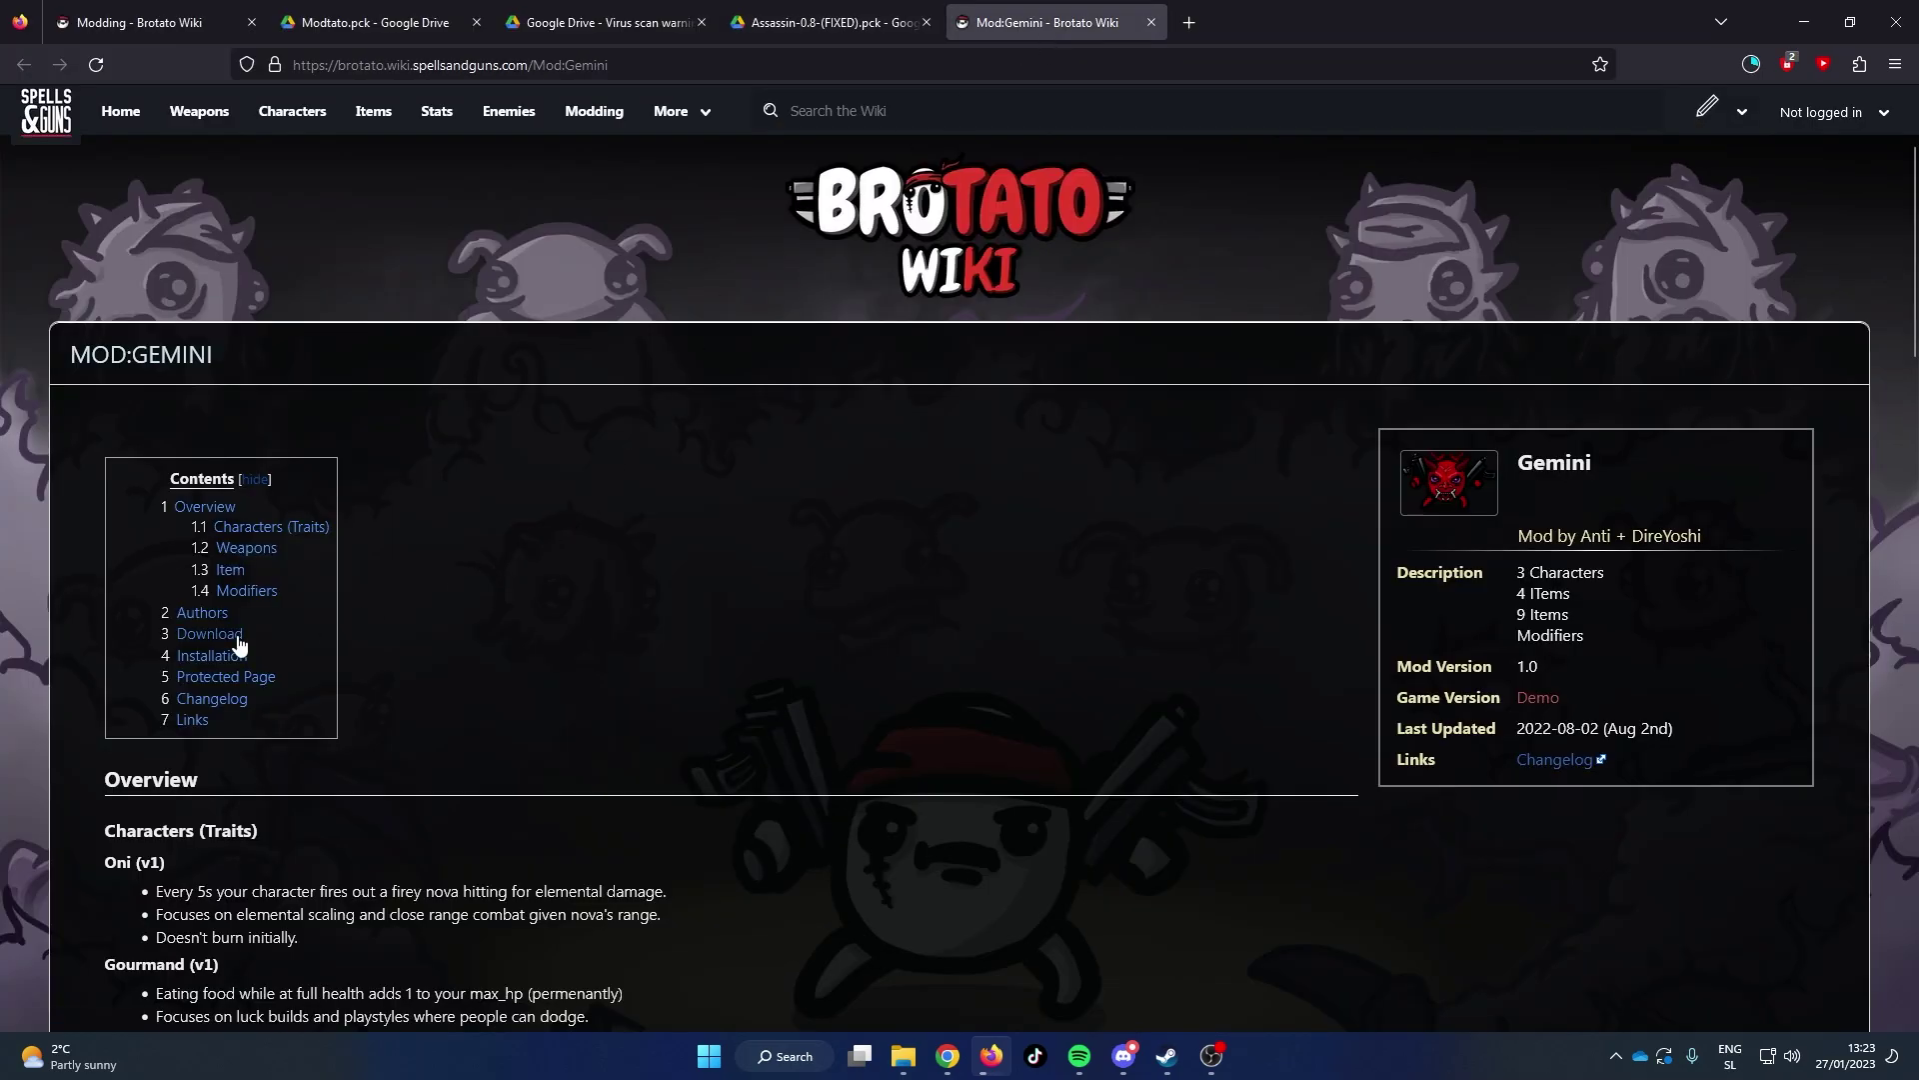
click(238, 639)
click(192, 200)
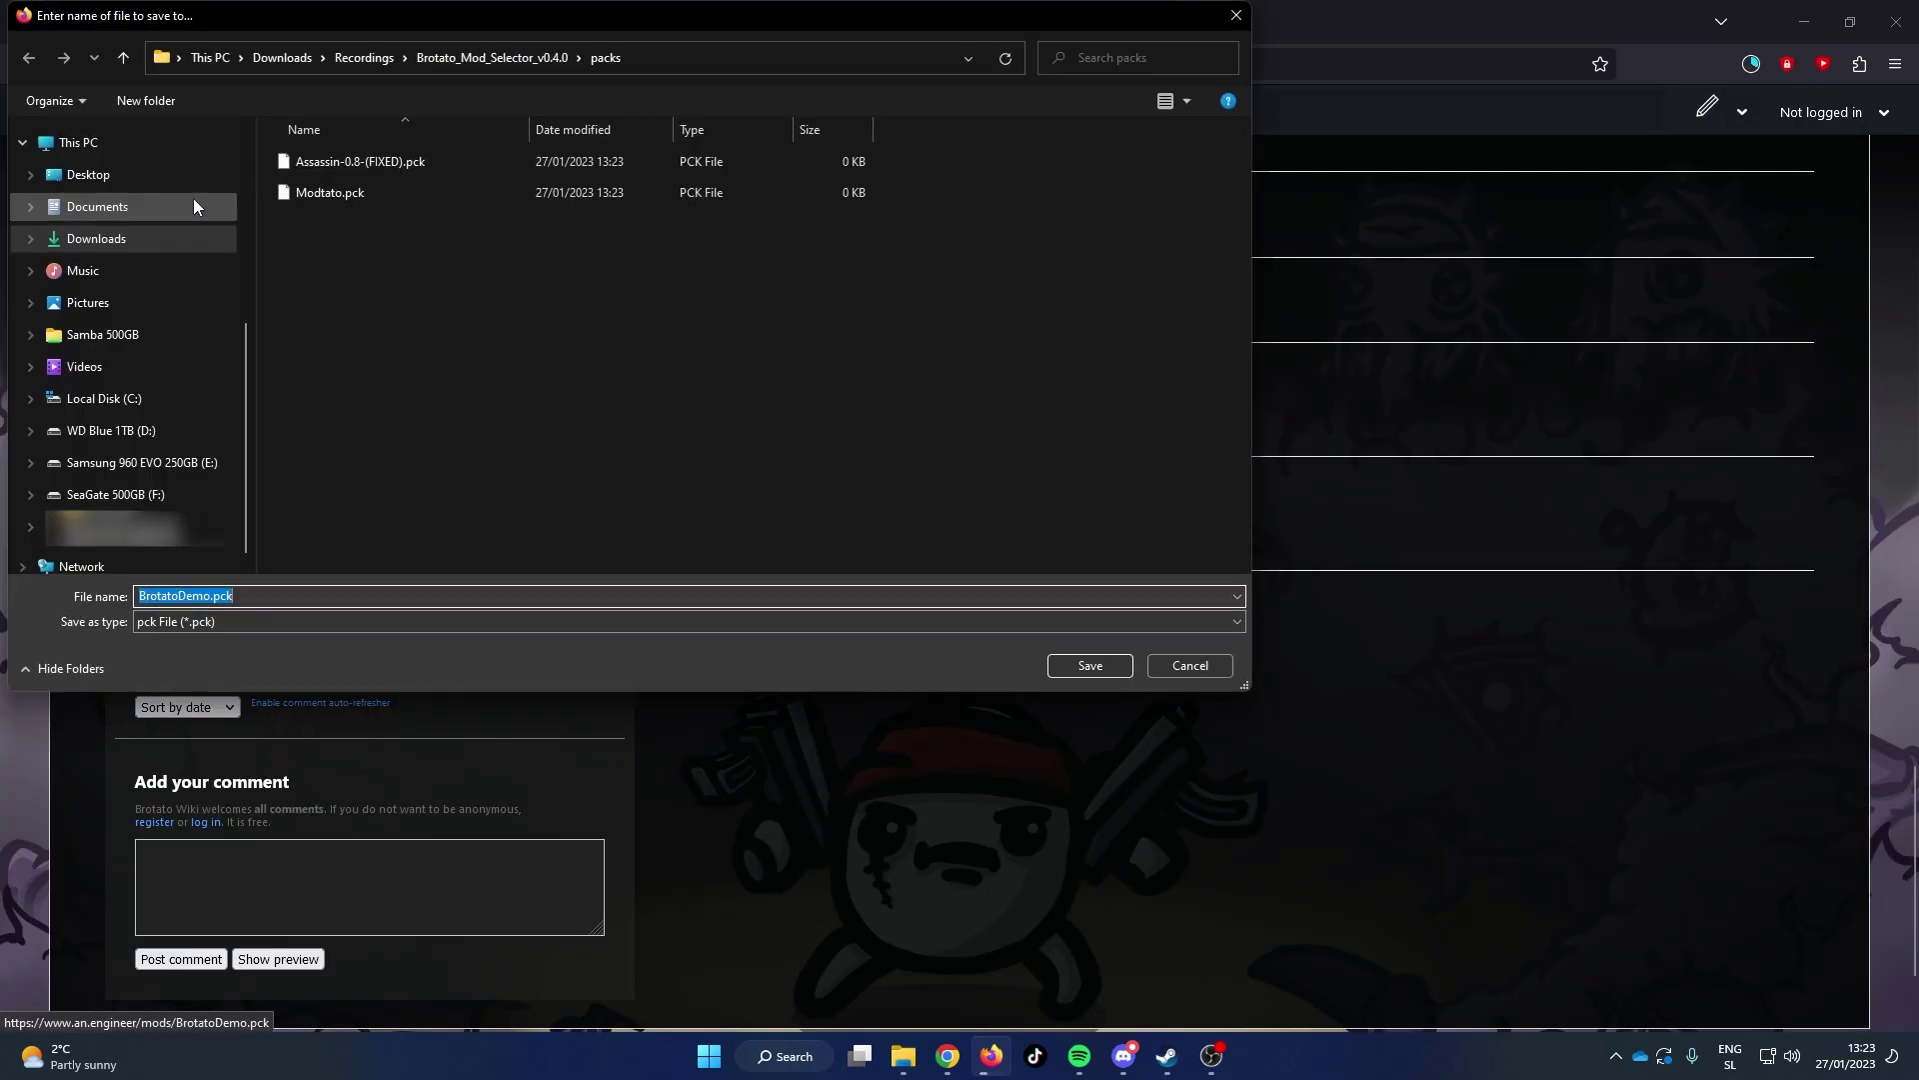
click(1090, 666)
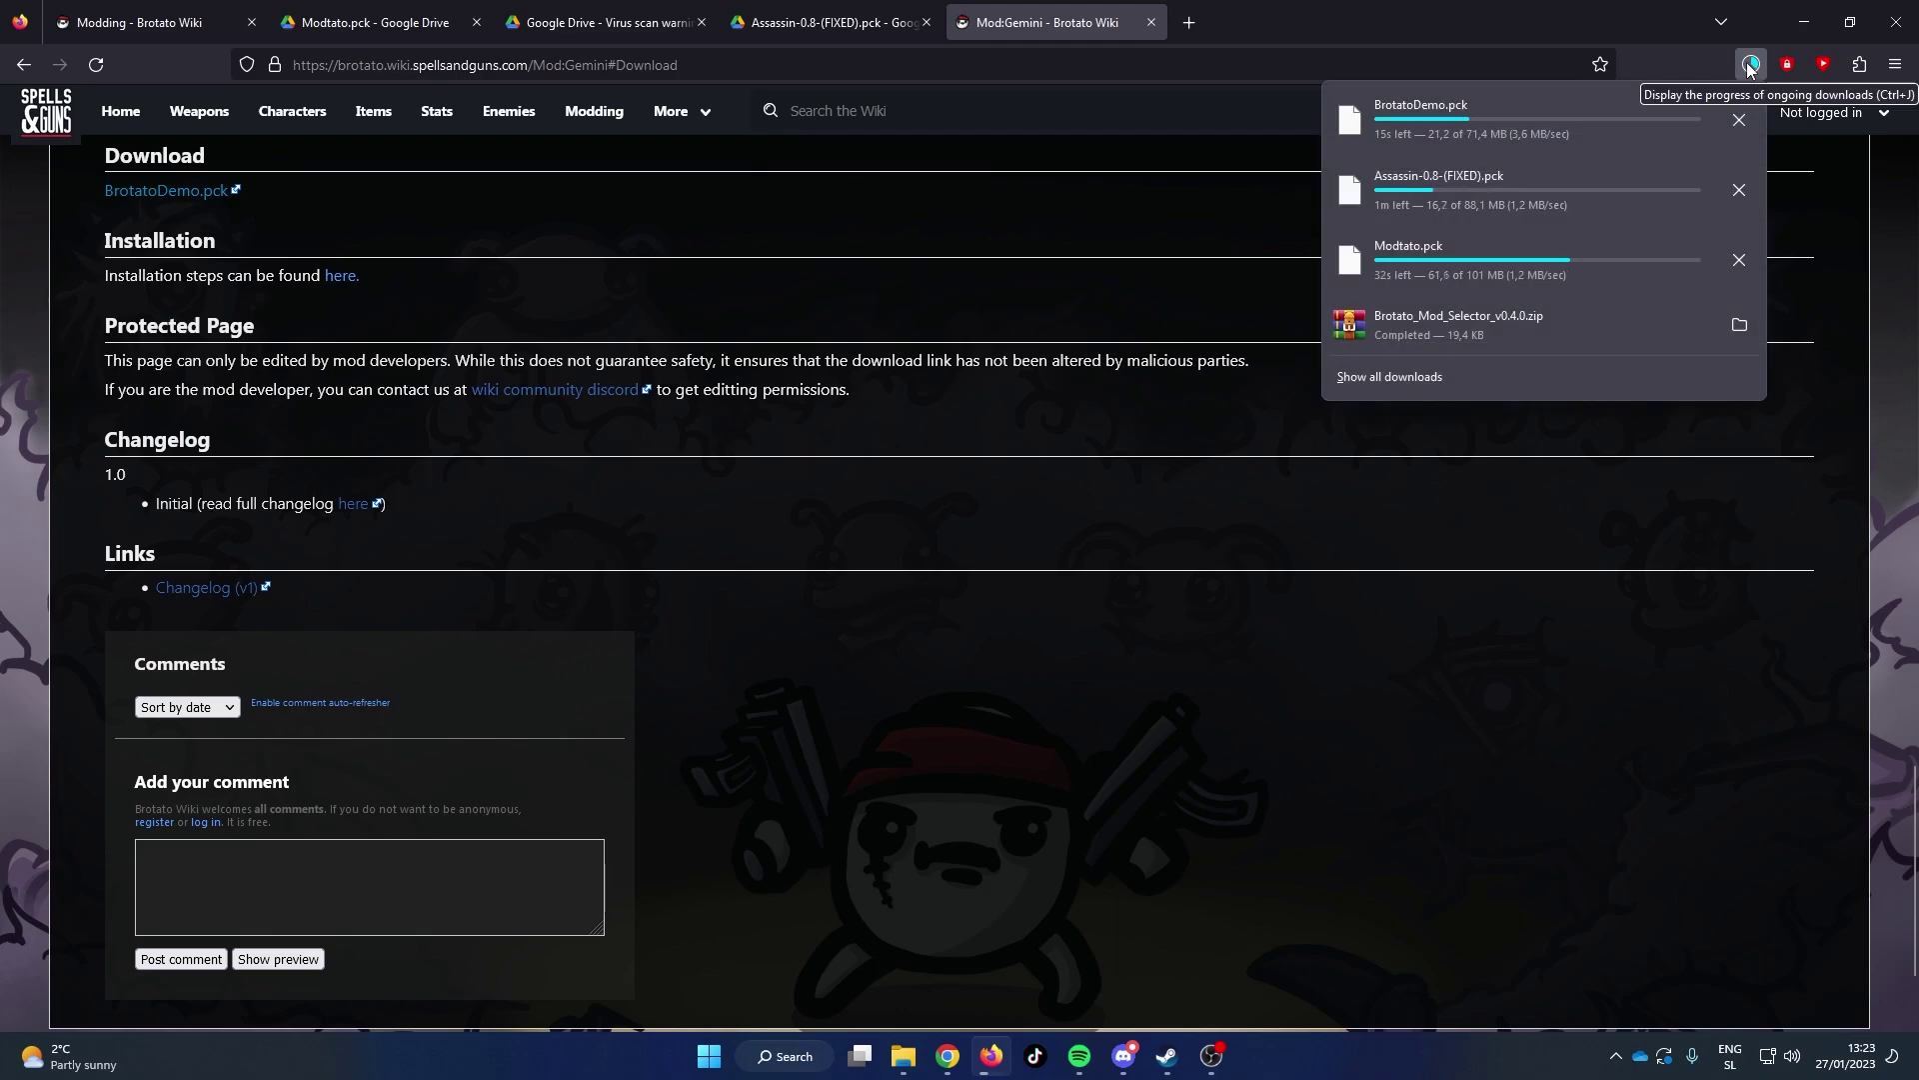
click(903, 1056)
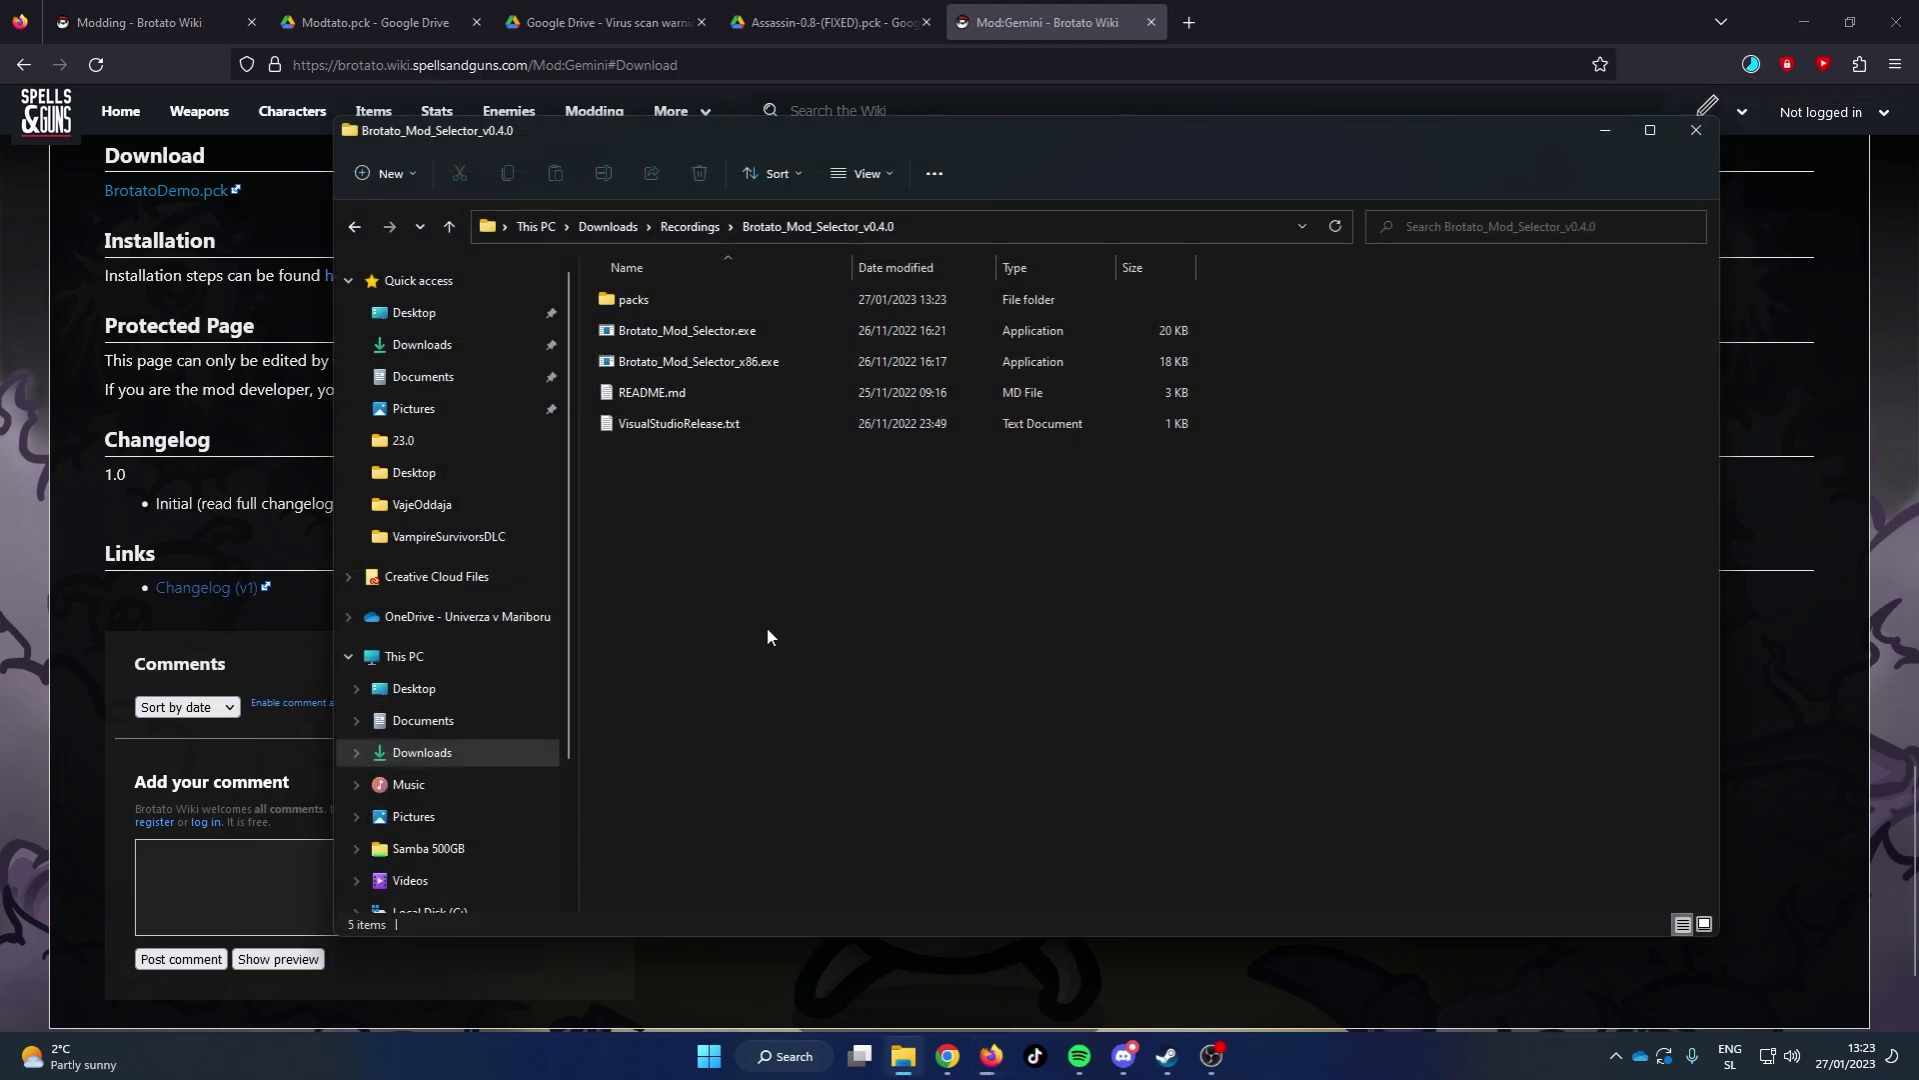
double_click(682, 300)
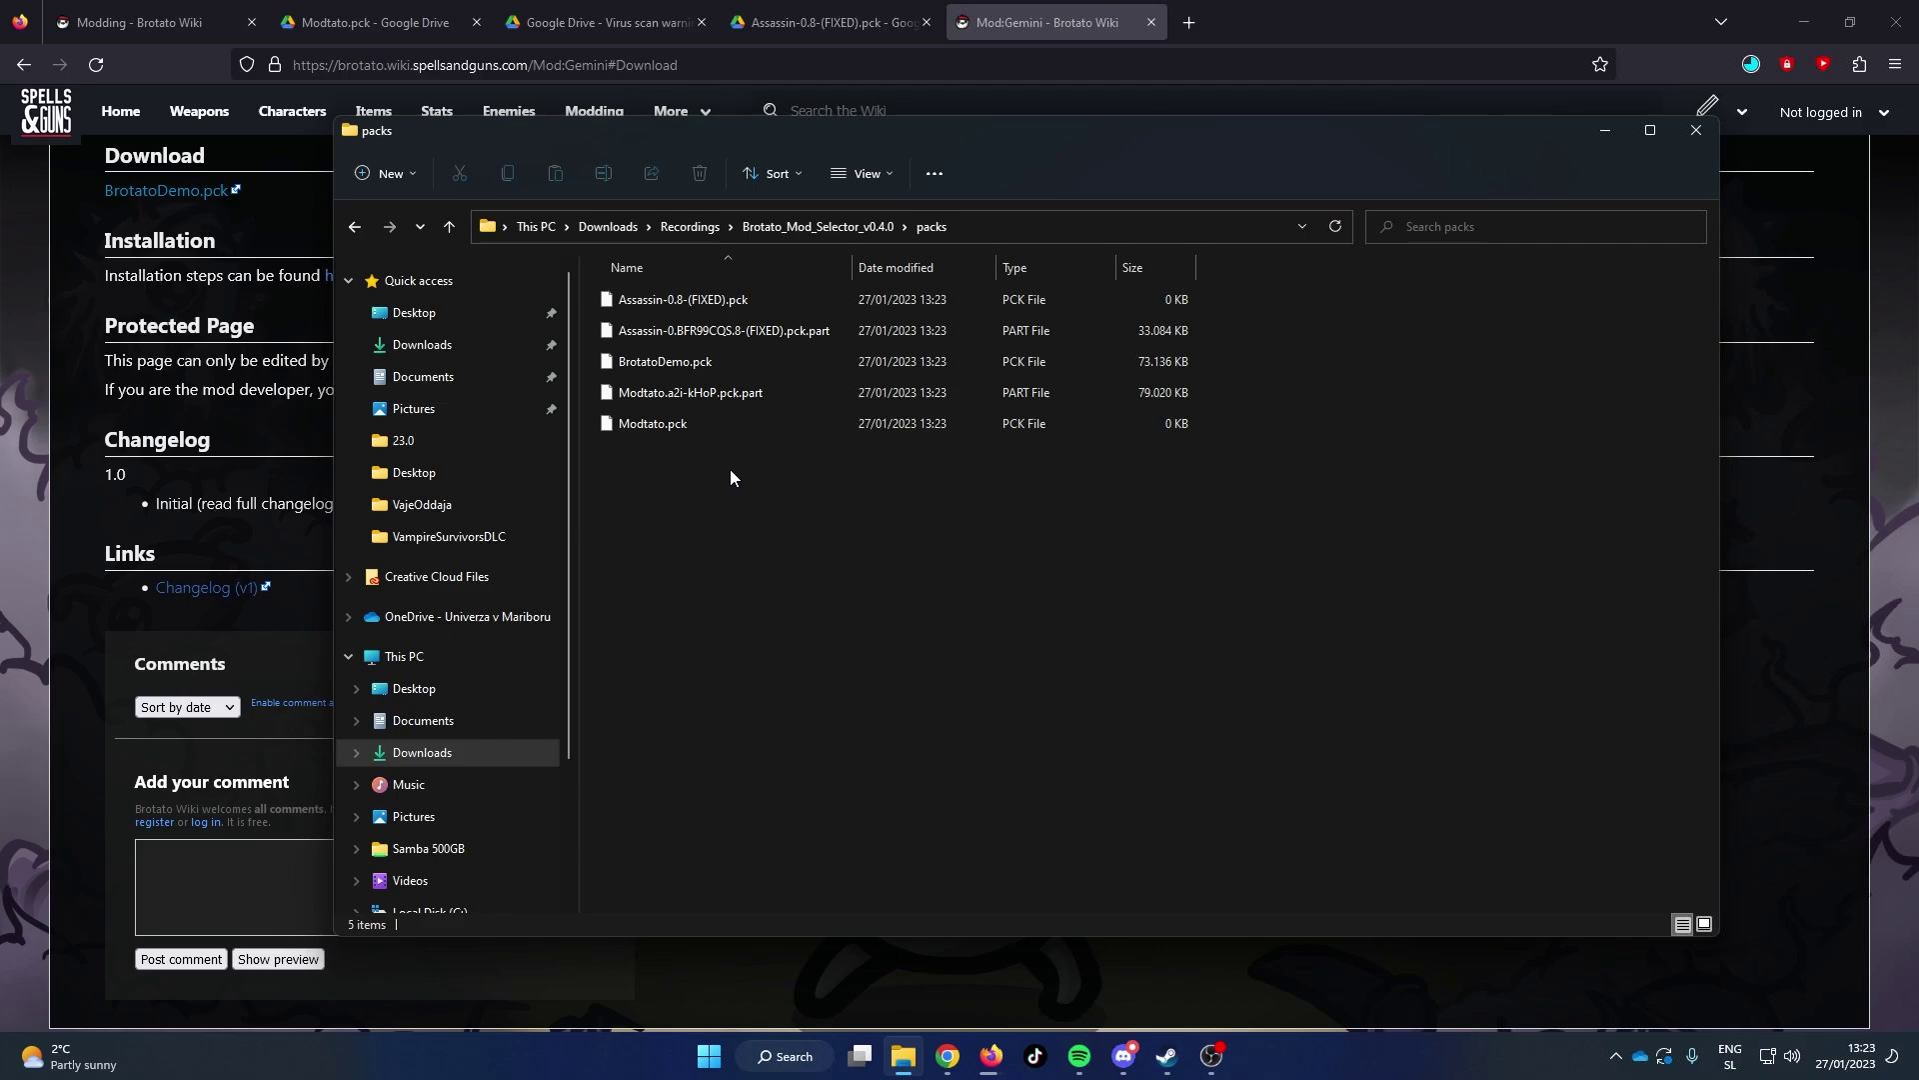
Step: Go back to the mod selector folder, try %appdata% in Search, then enter it in Run
key(BackSpace)
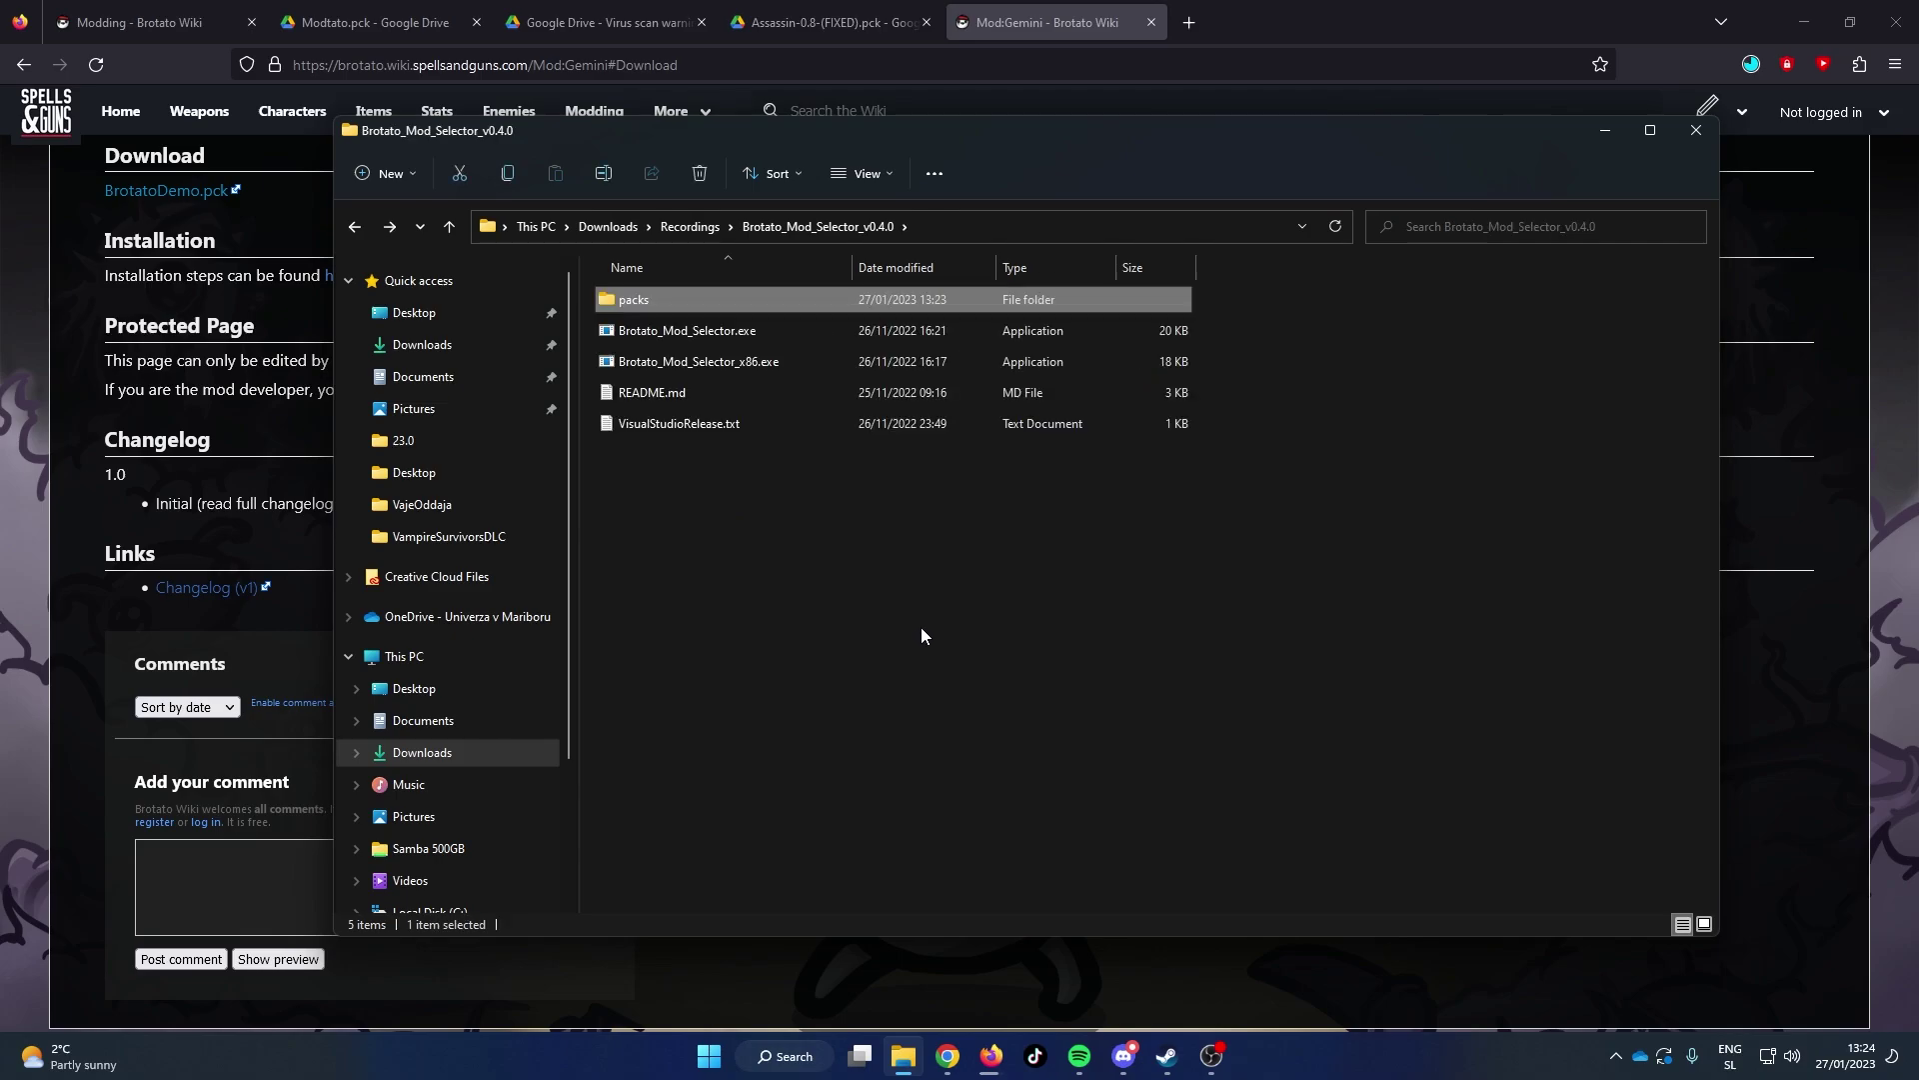
key(super+s)
text(%)
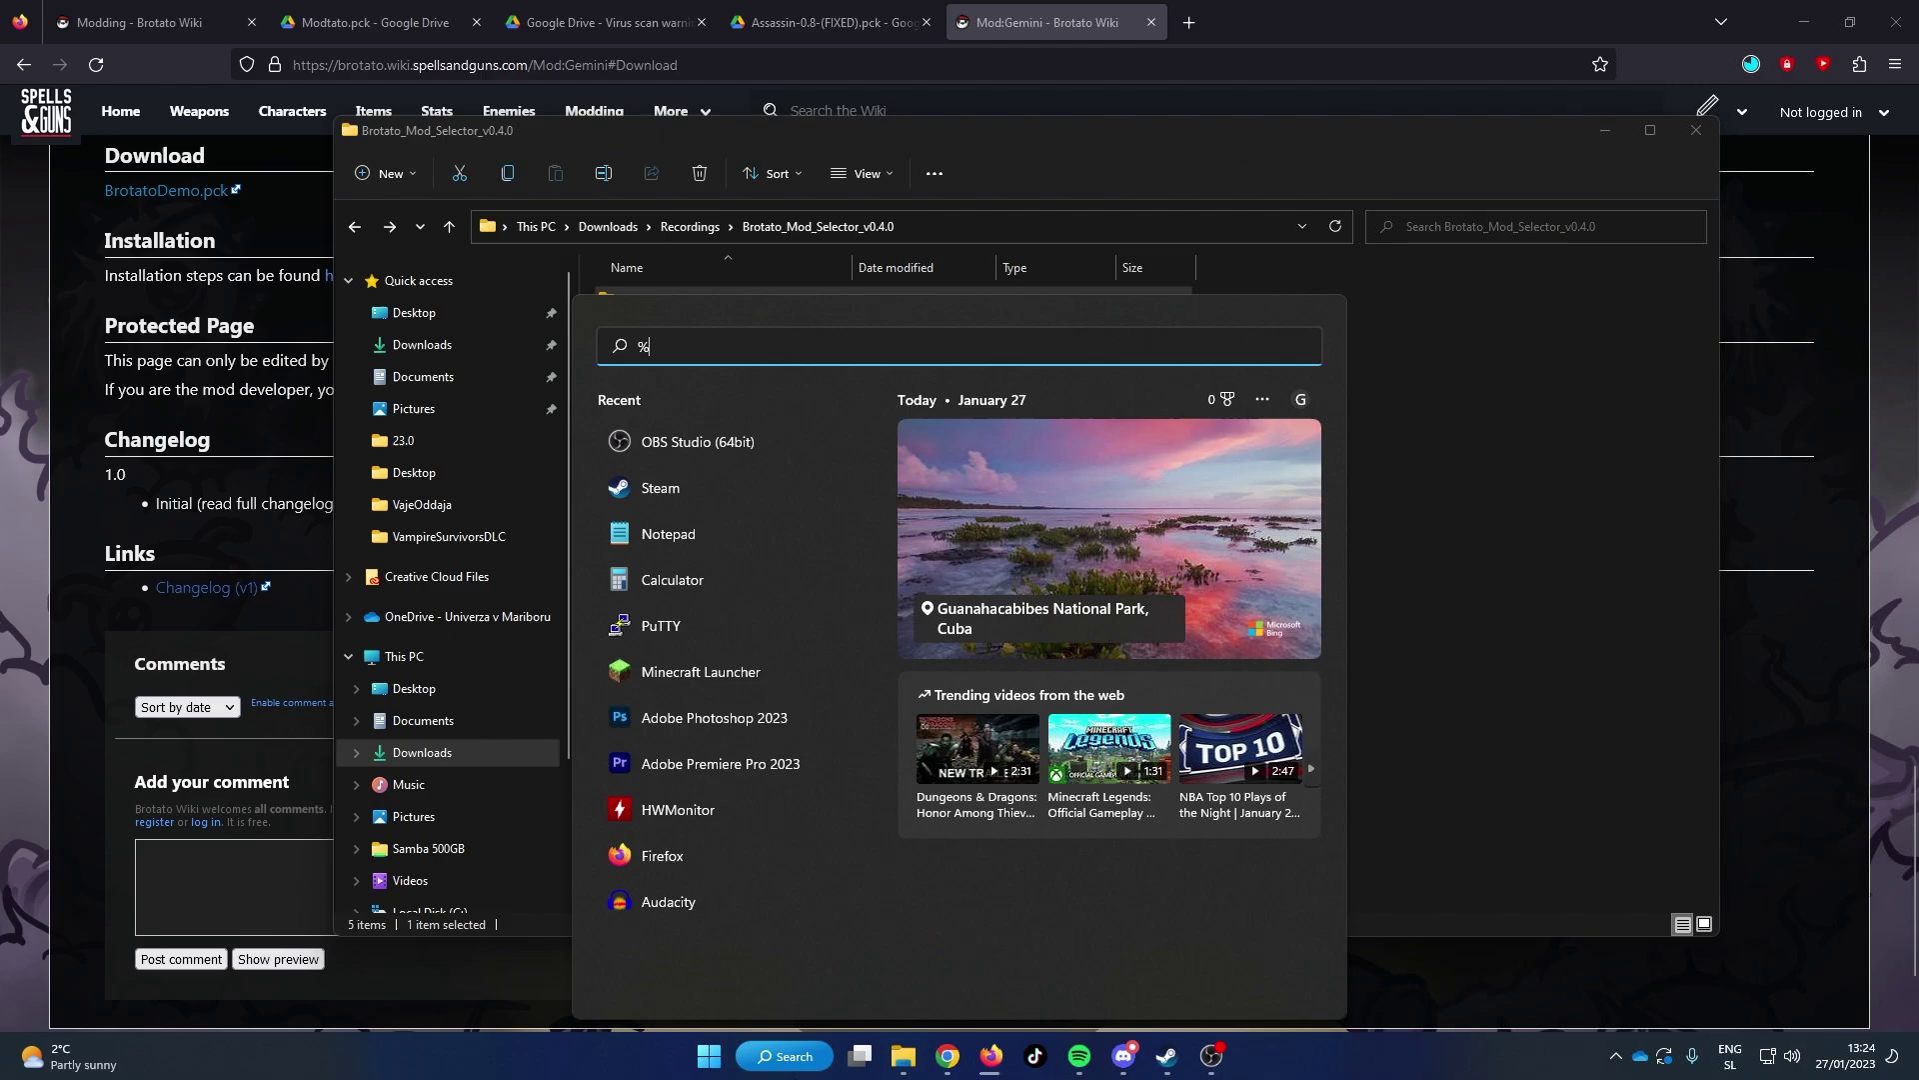
text(appdata%)
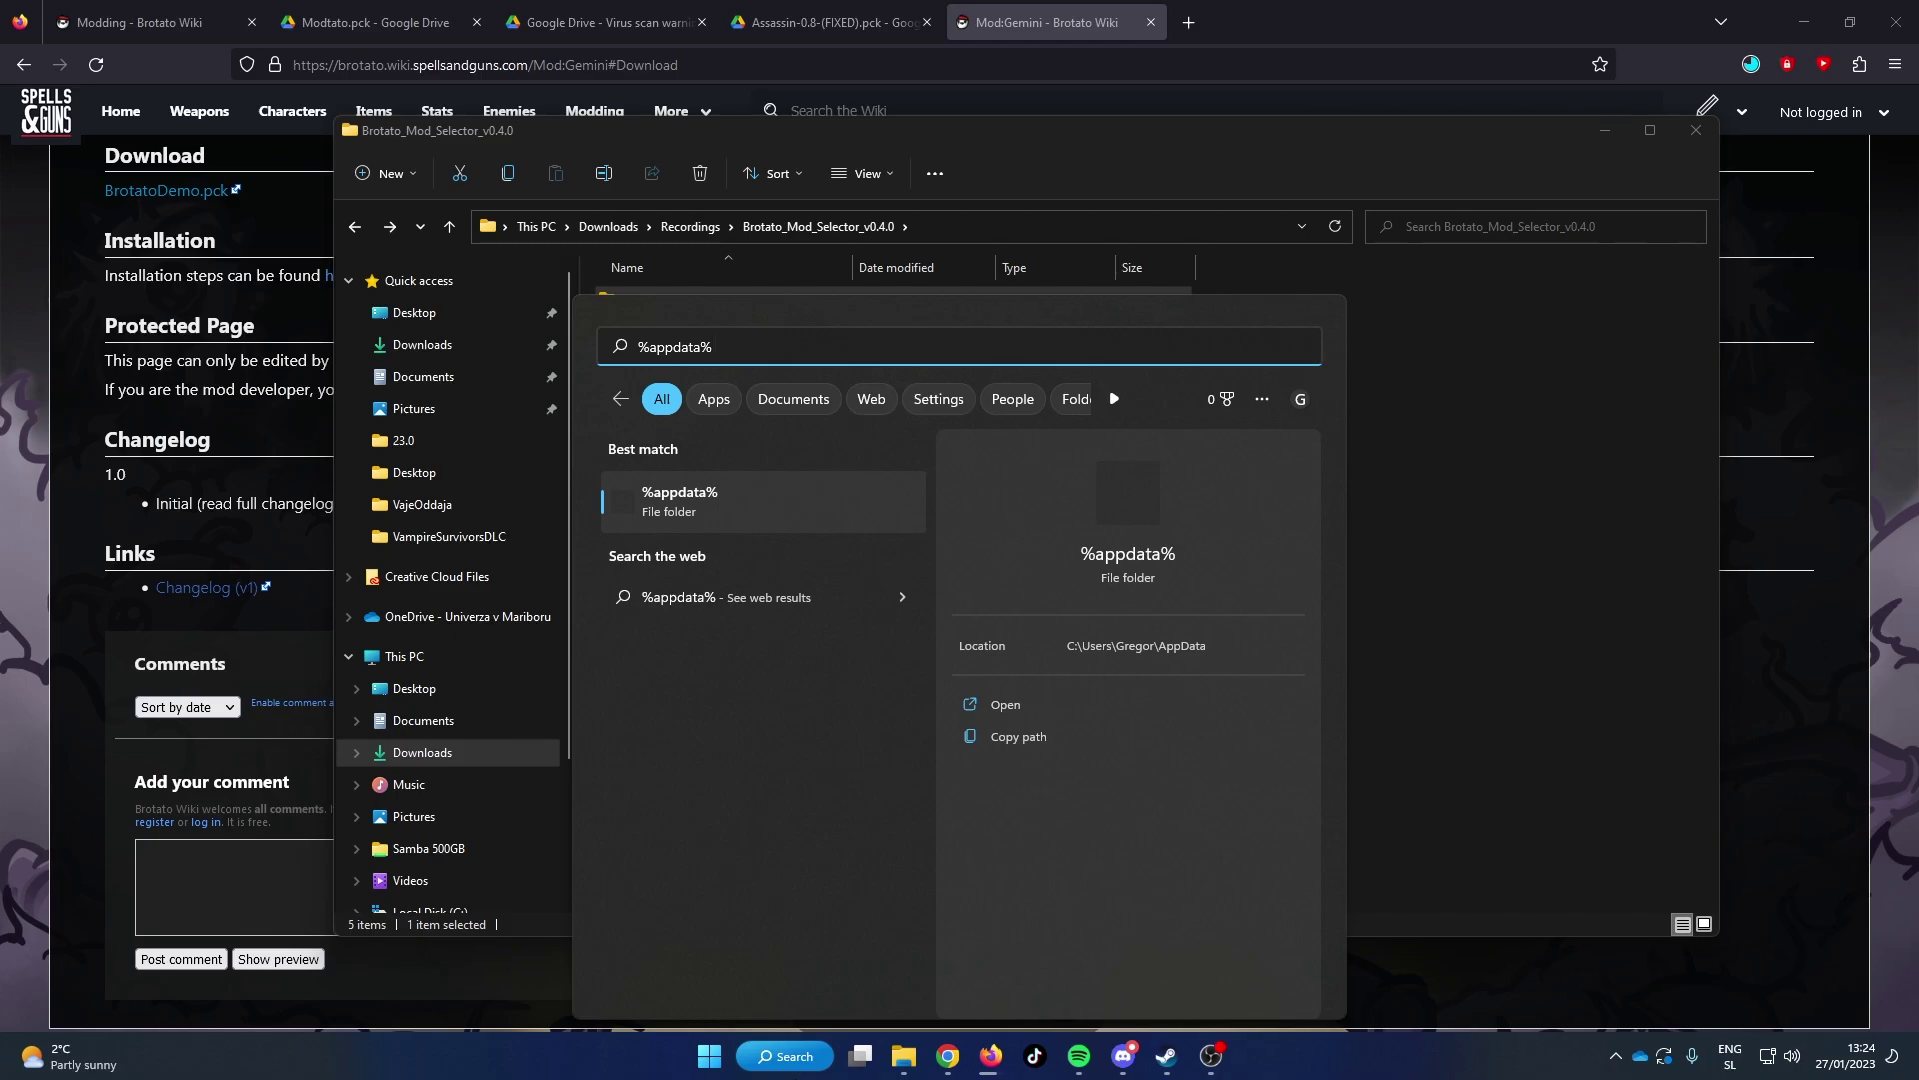
click(781, 1069)
click(894, 640)
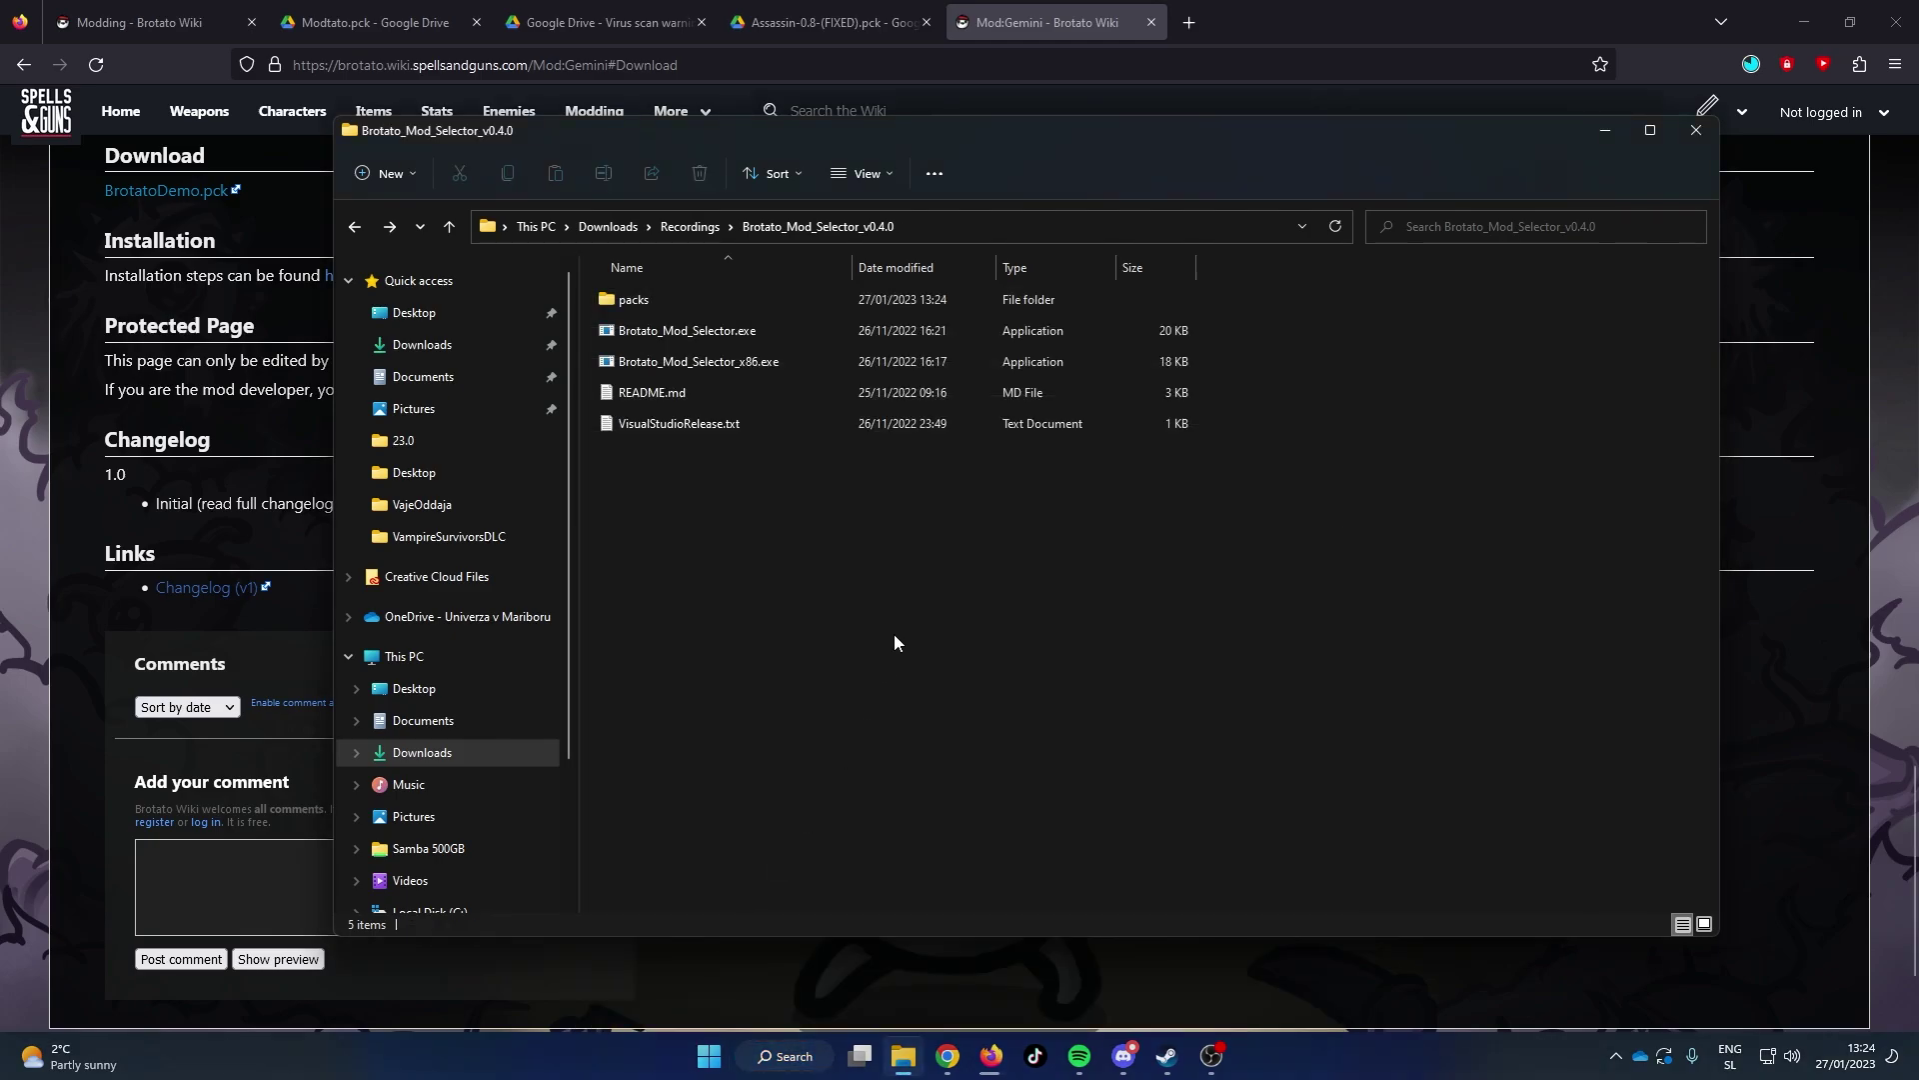
key(super+r)
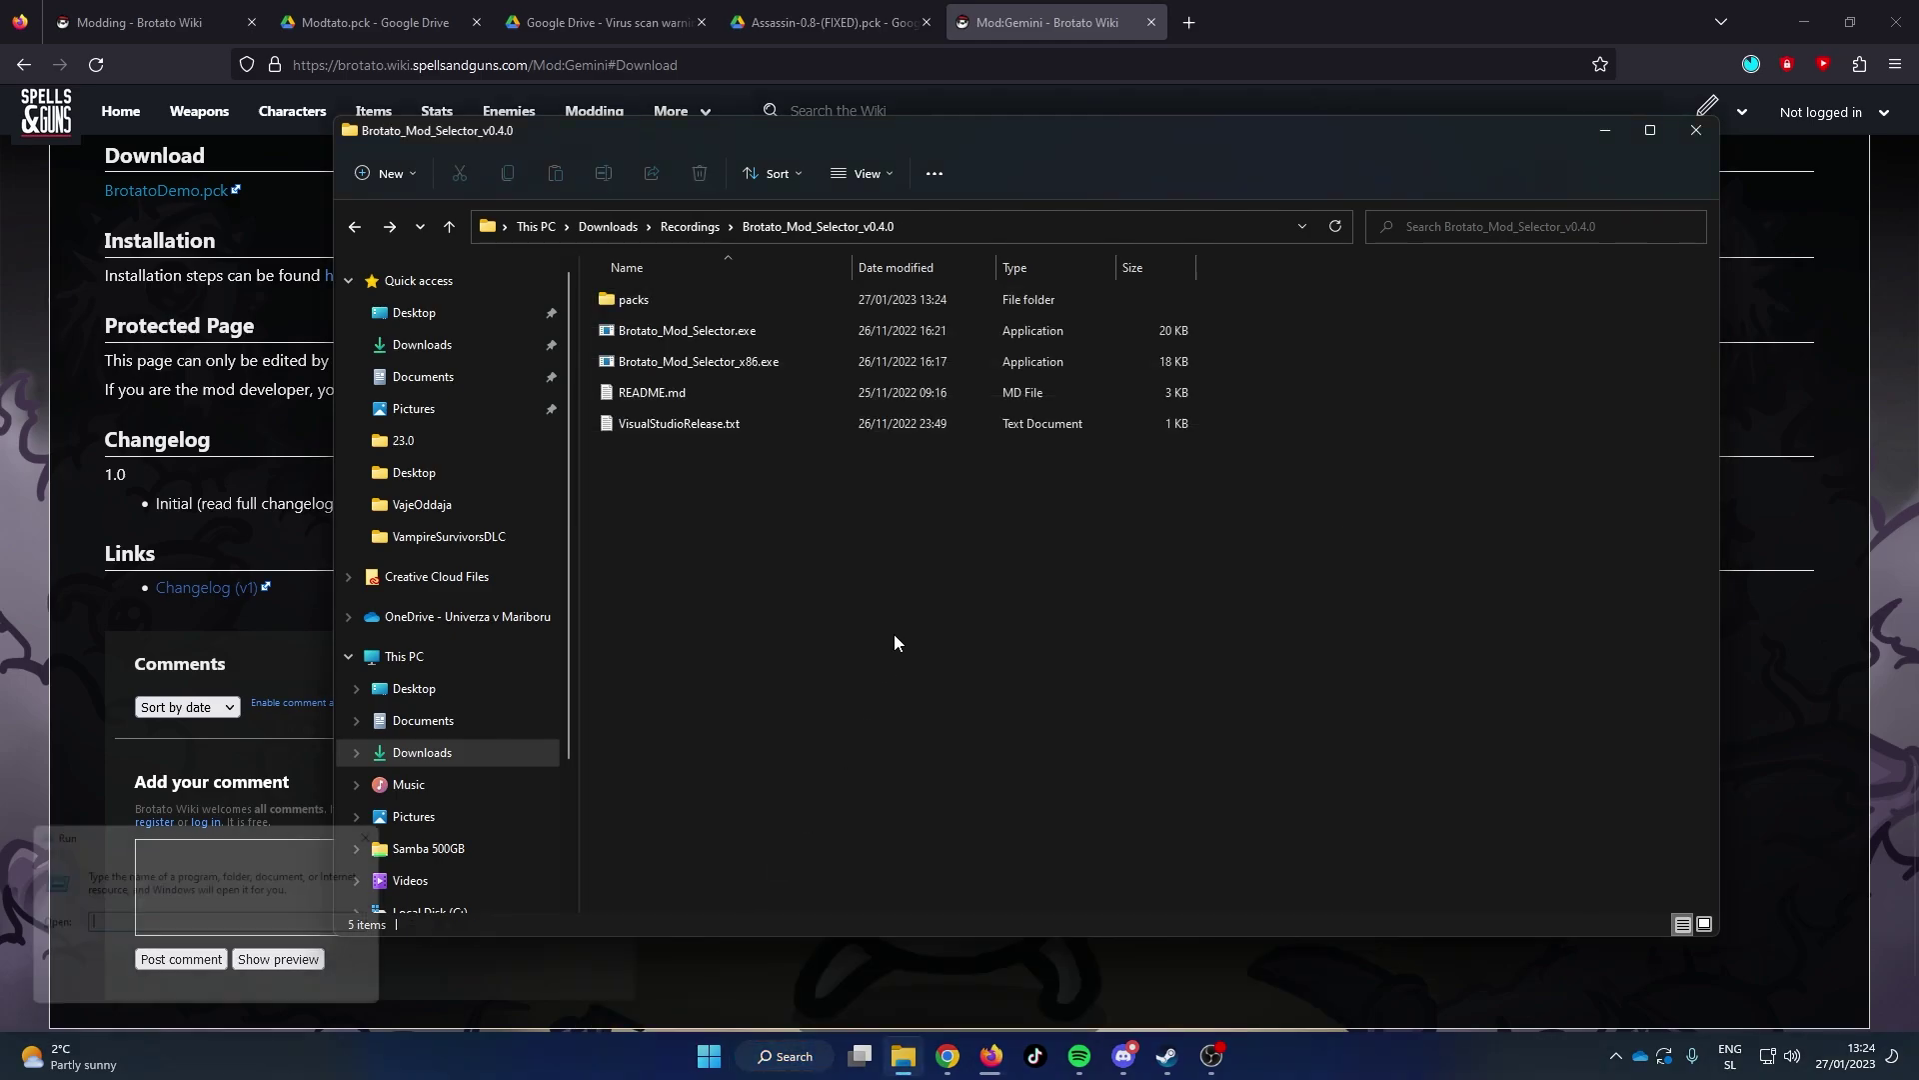
text(%a)
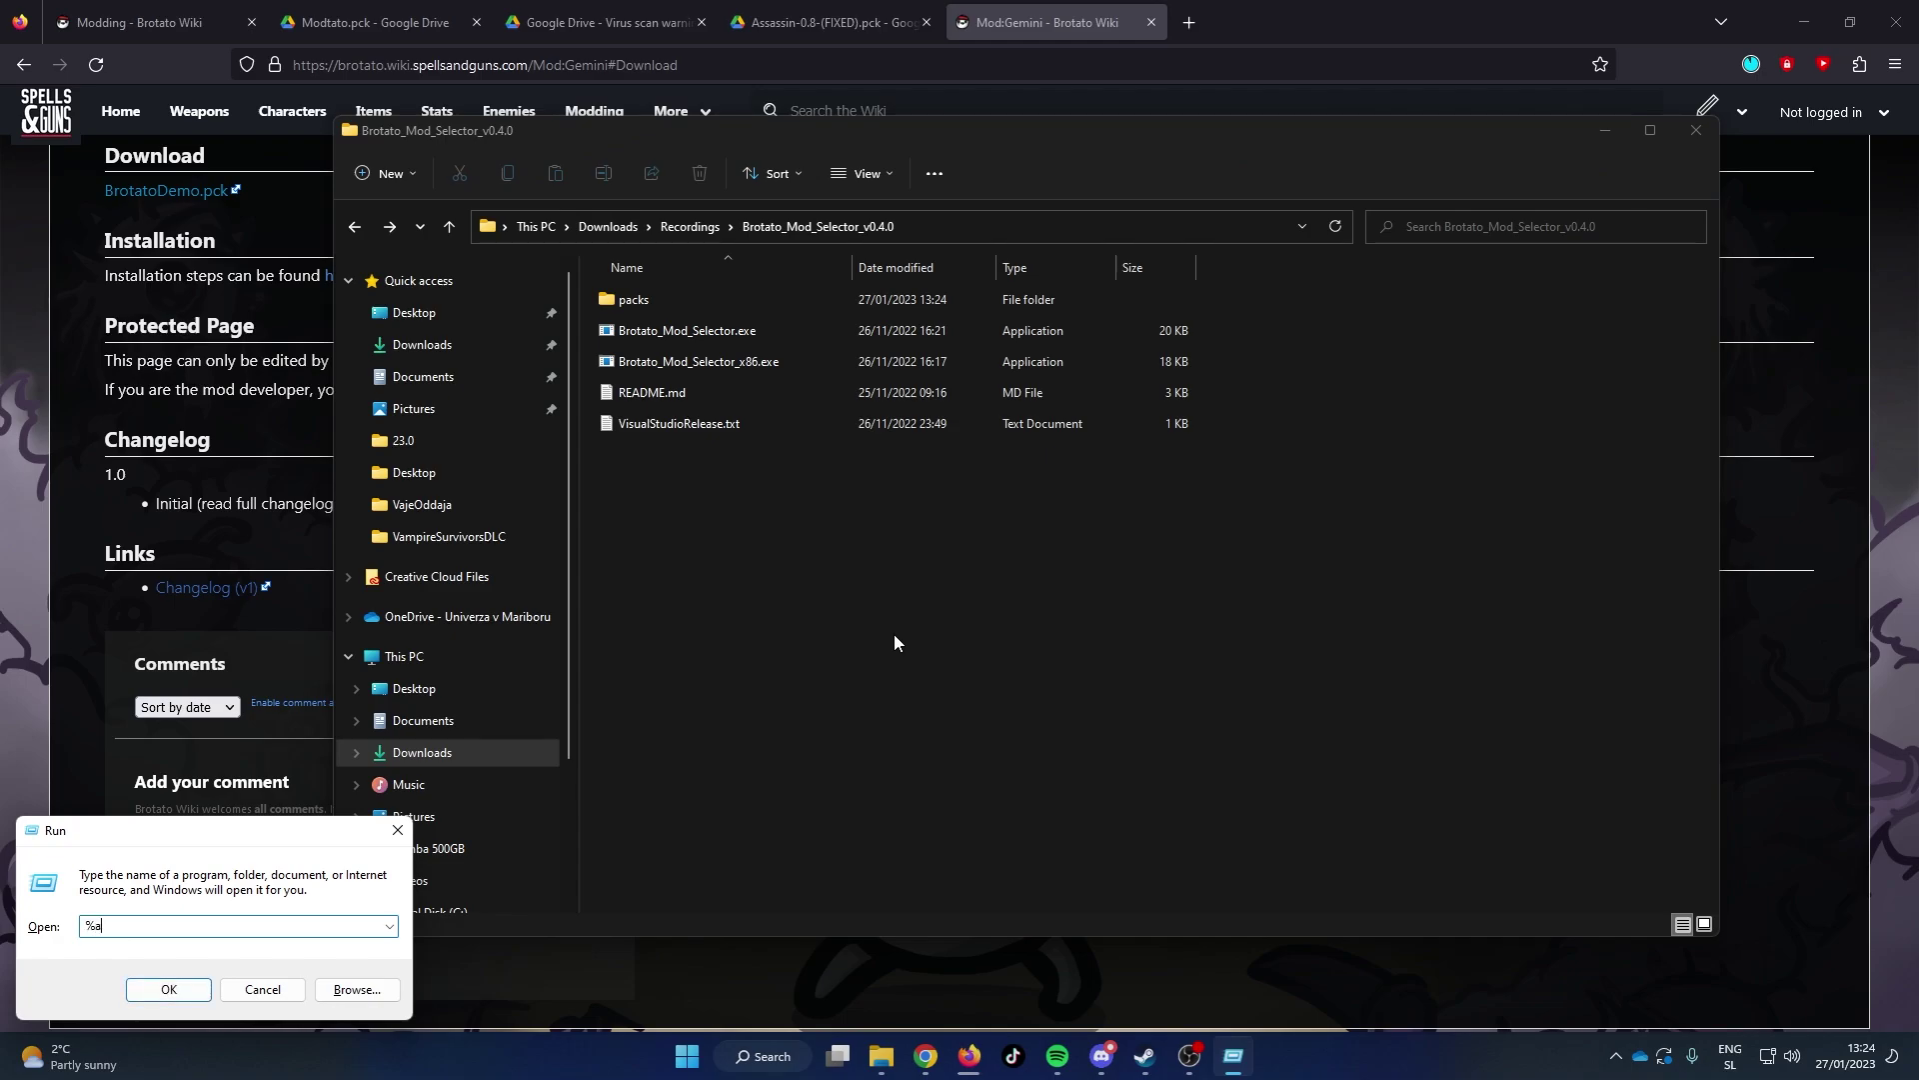
text(ppdata%)
Step: Open AppData\Roaming and copy-paste the Brotato save folder
key(Return)
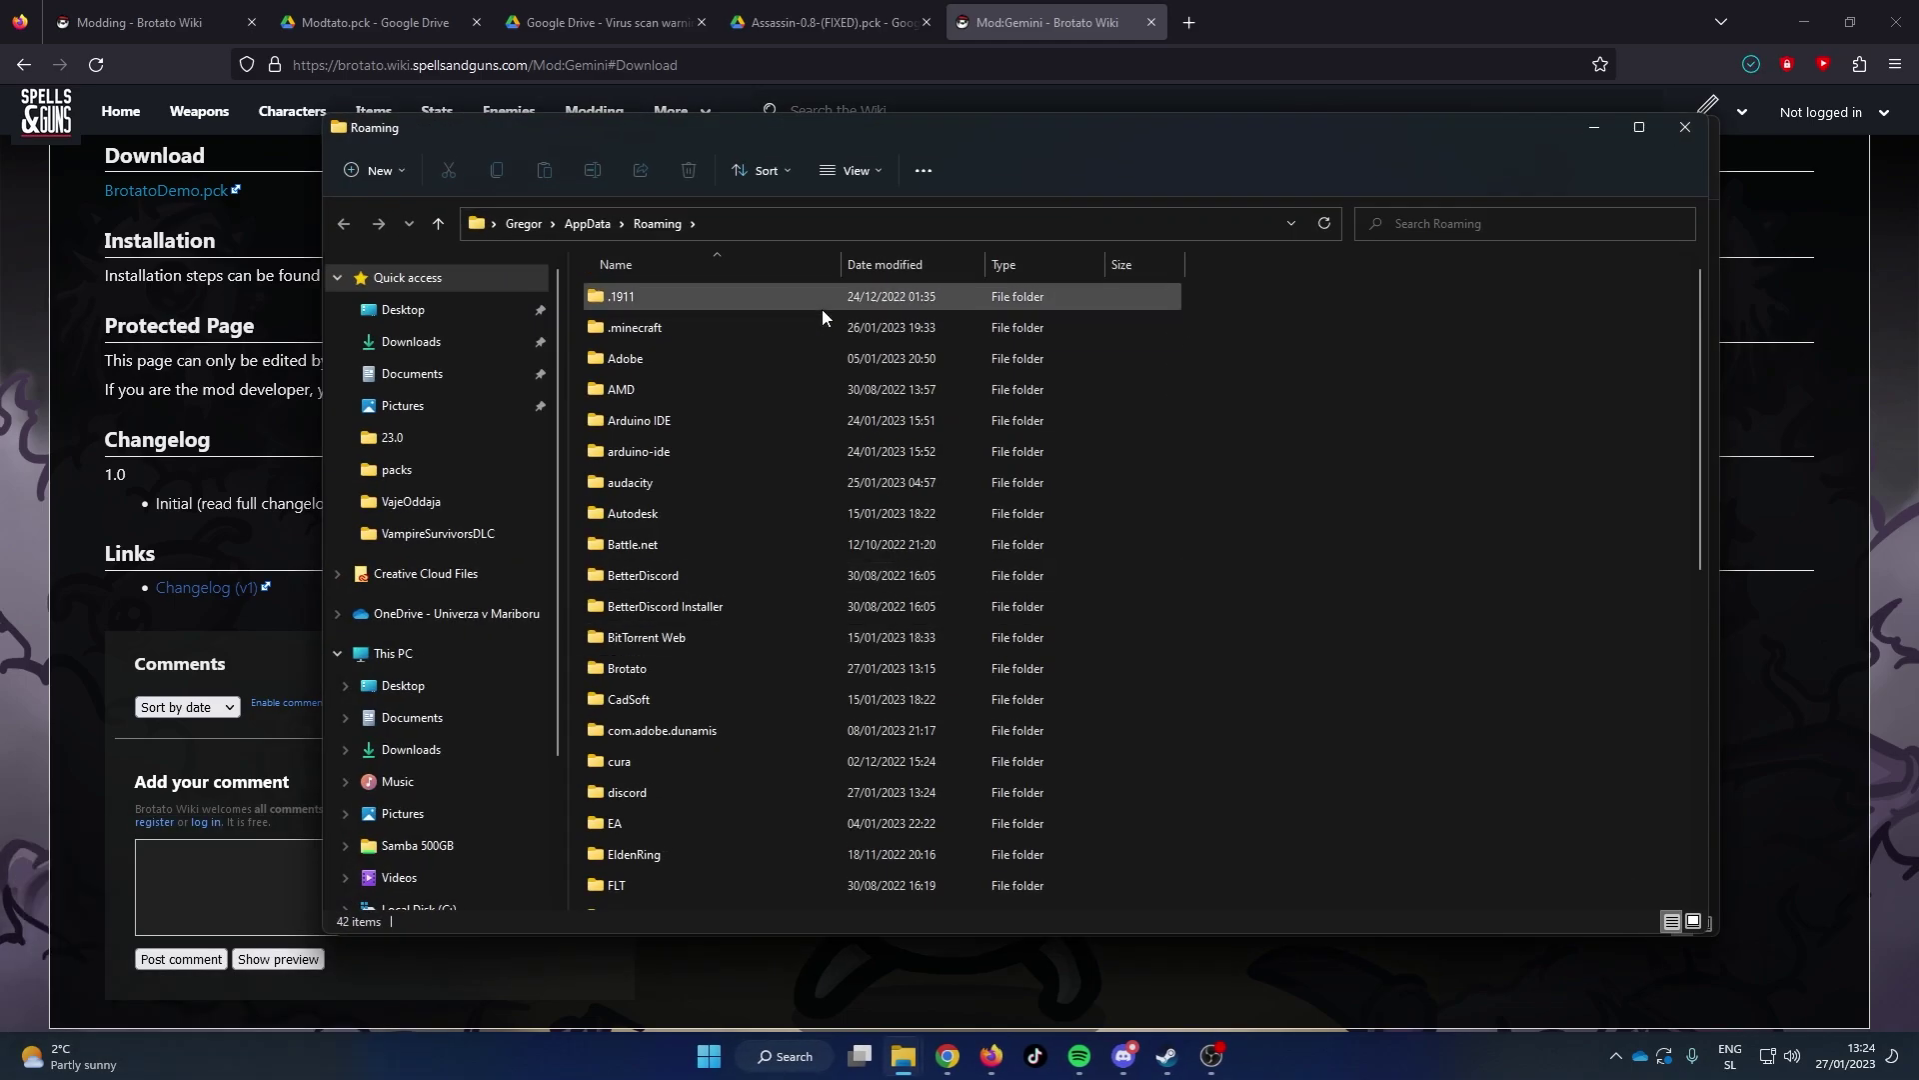
click(721, 667)
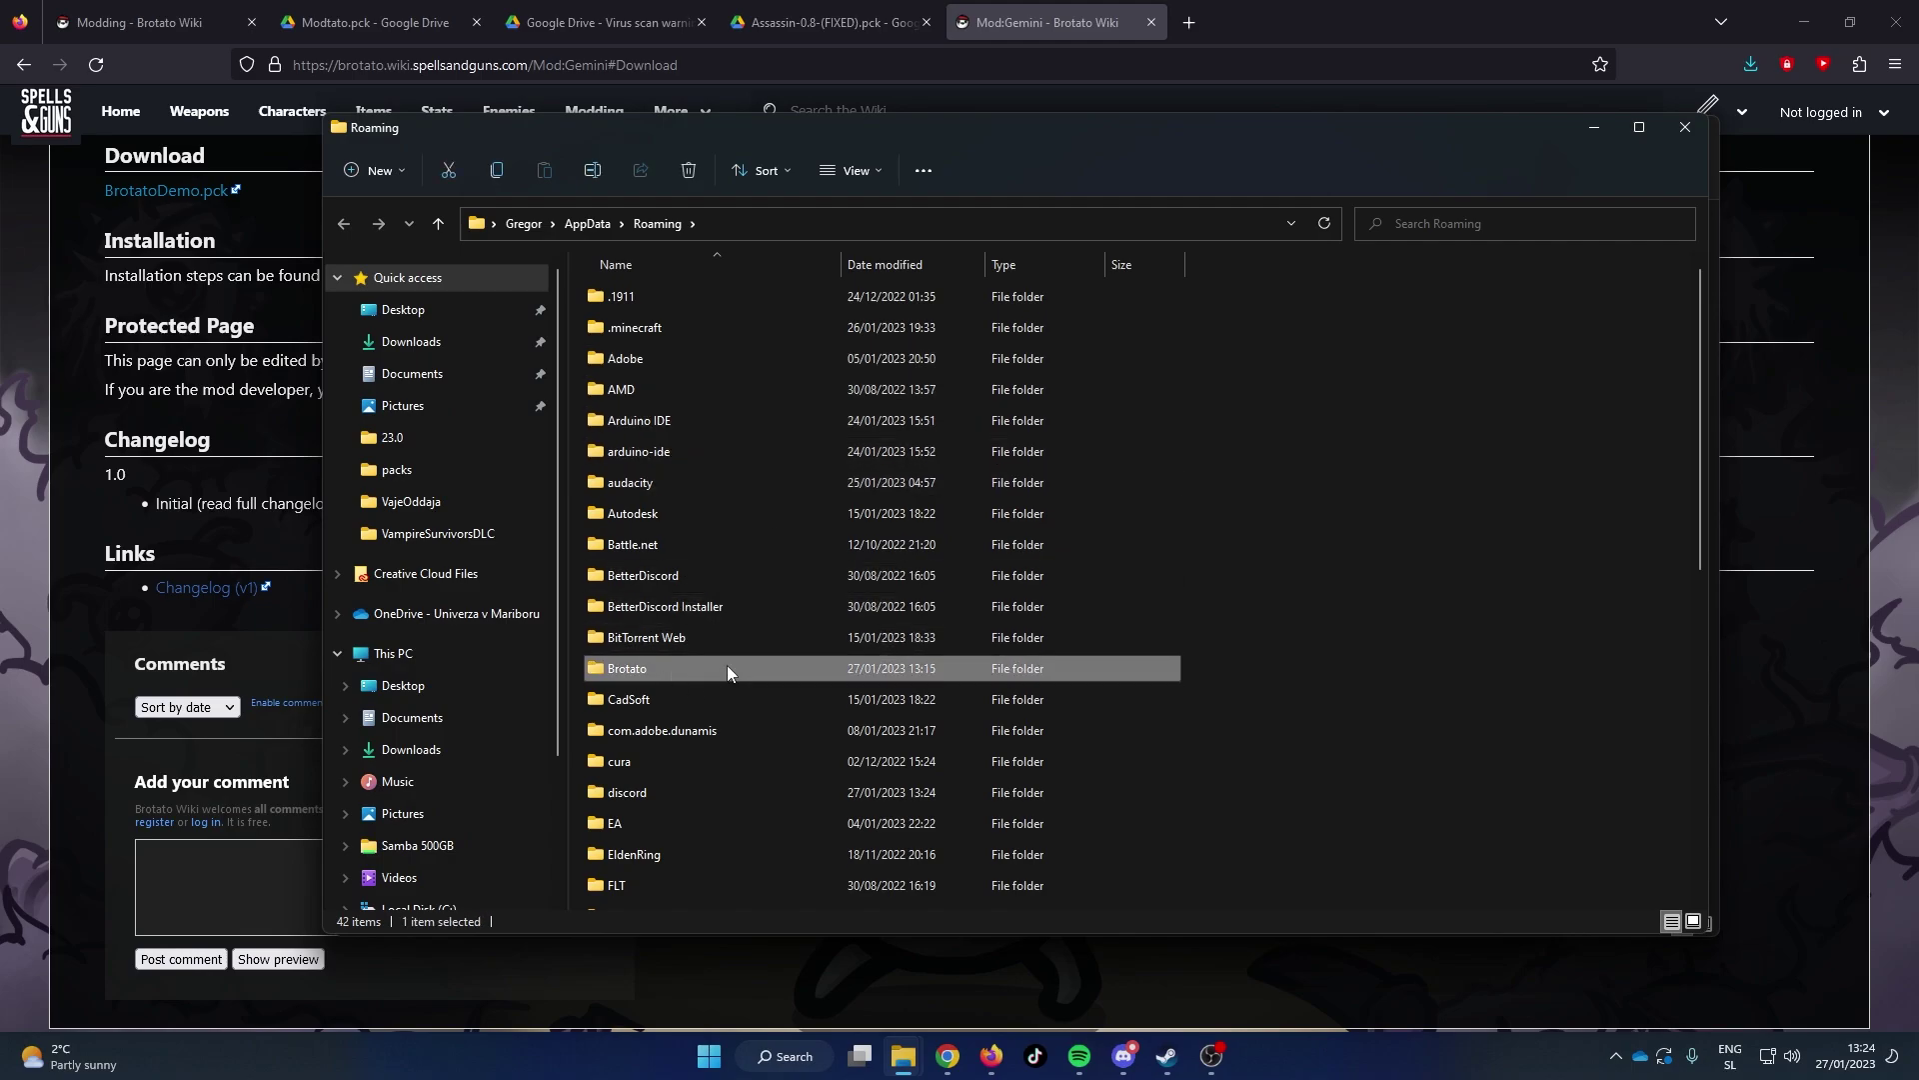
right_click(687, 670)
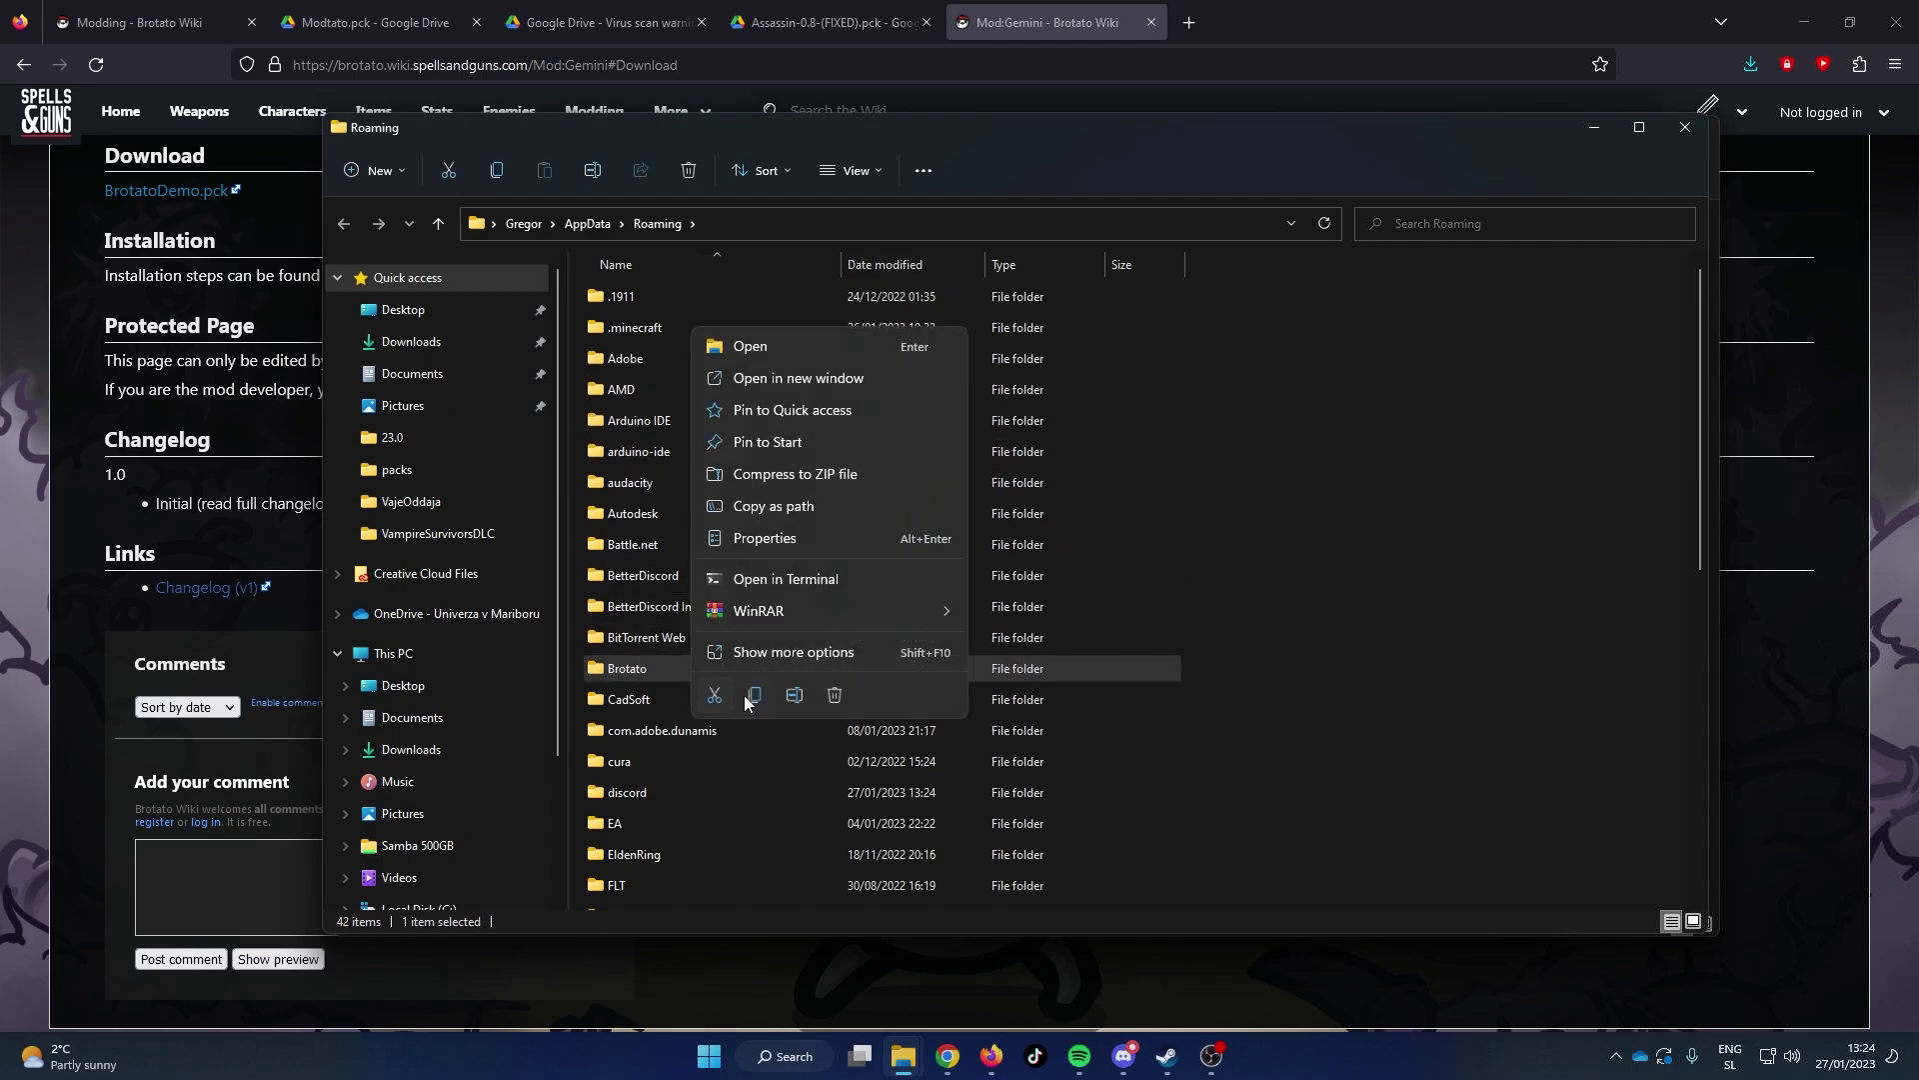
click(780, 658)
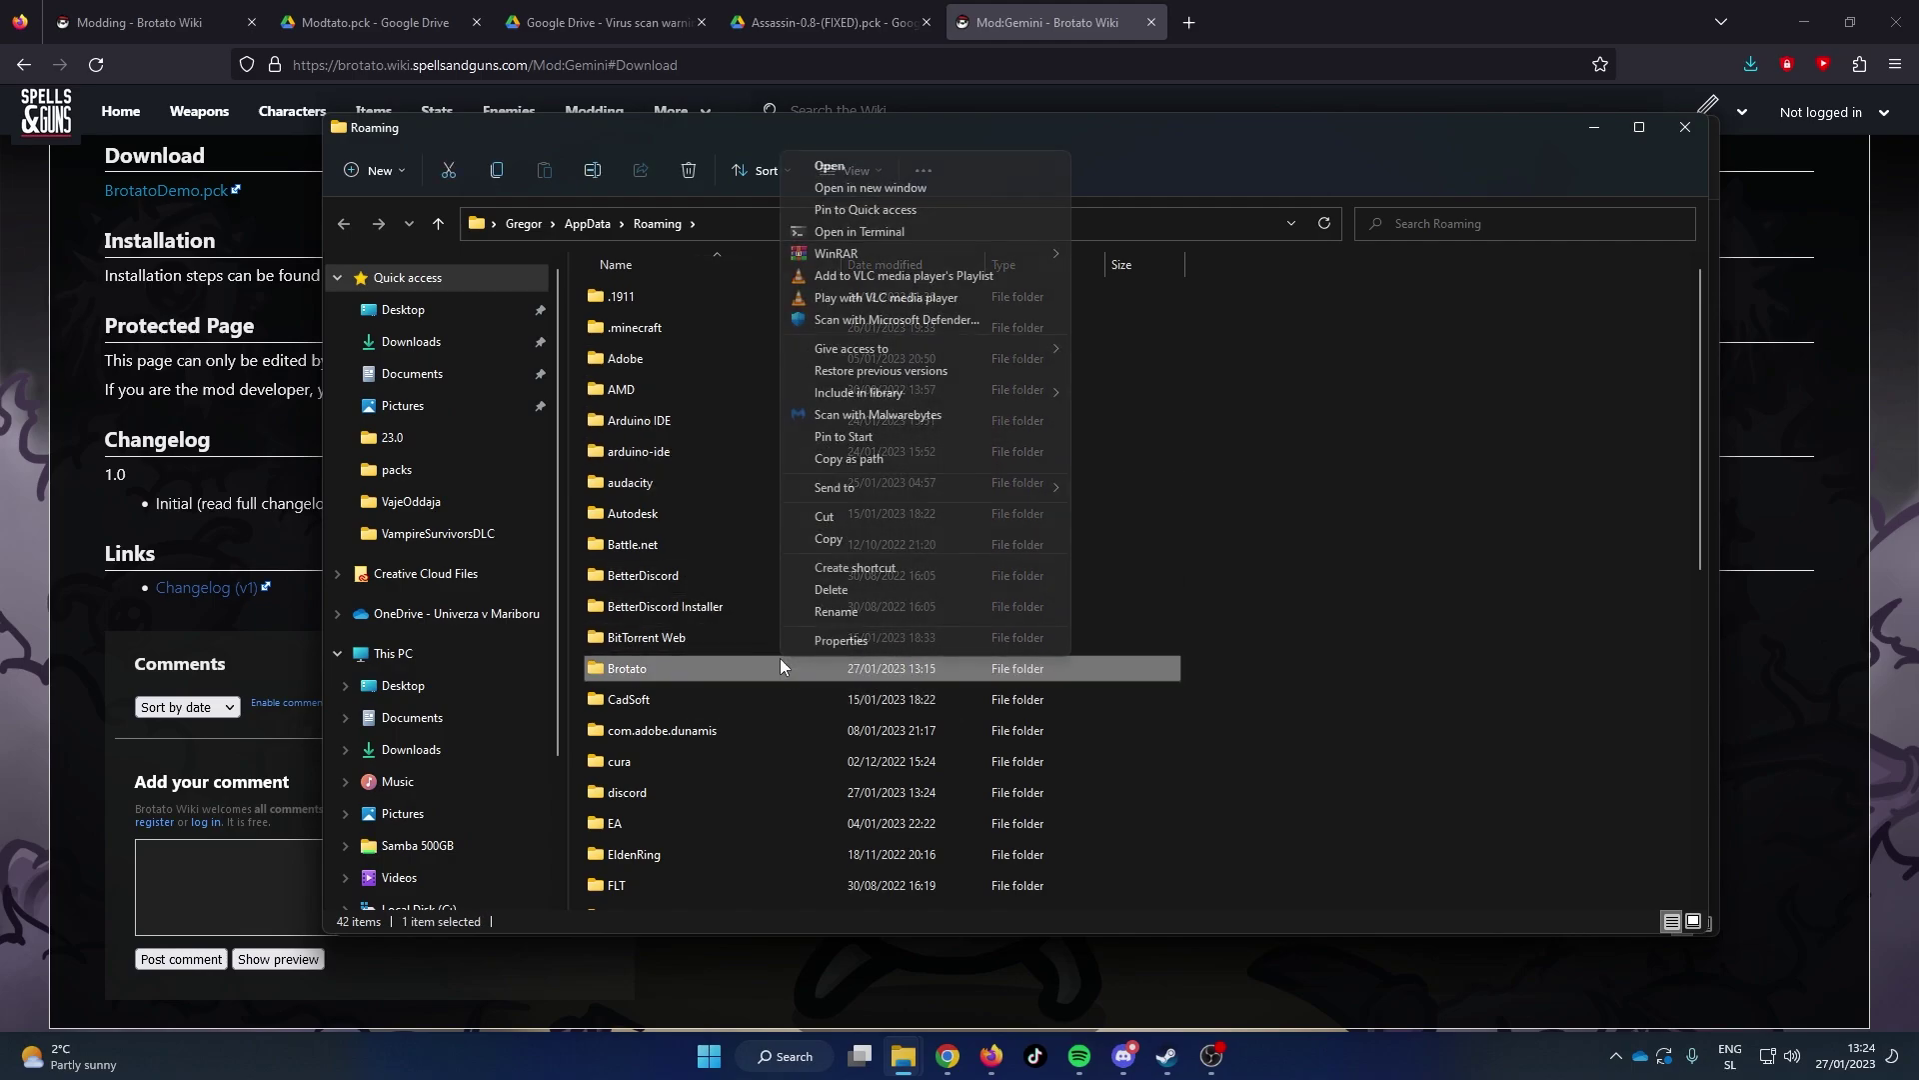
click(868, 538)
right_click(1282, 649)
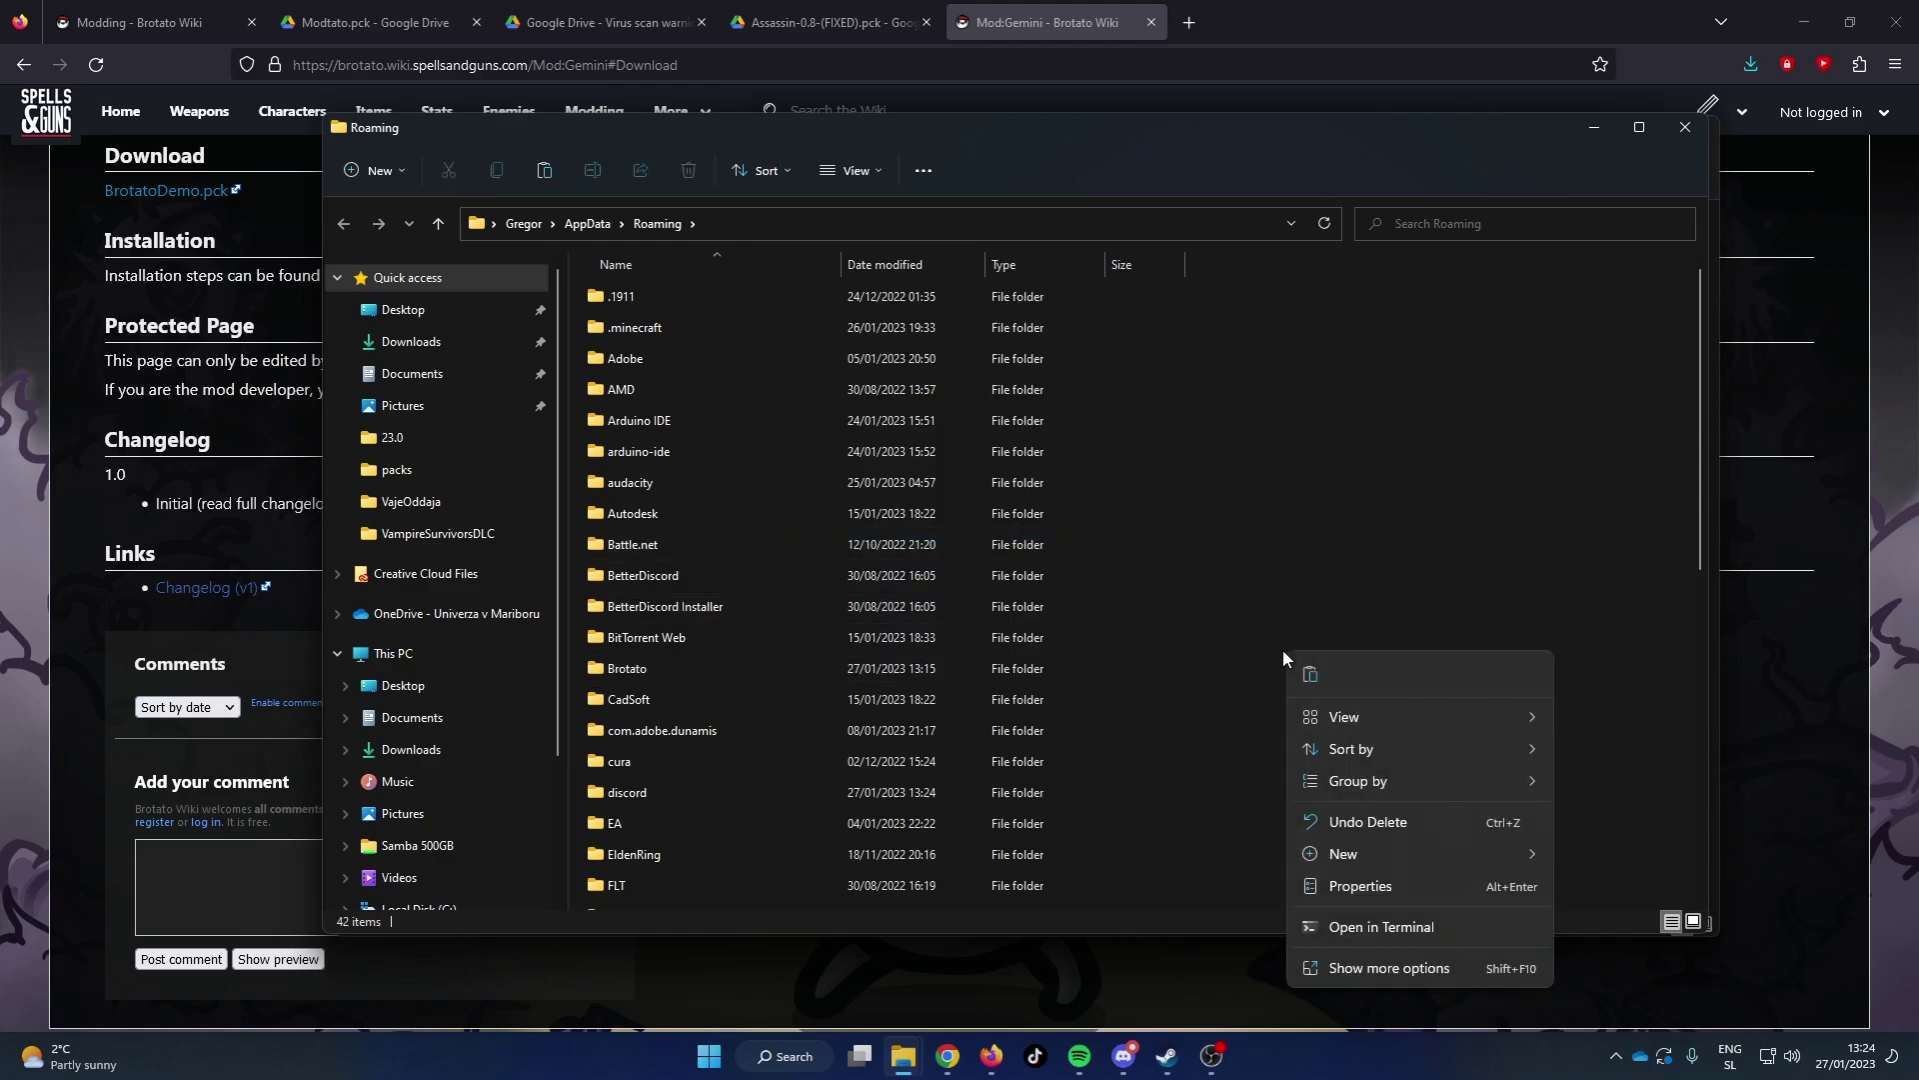
click(1384, 958)
click(1431, 789)
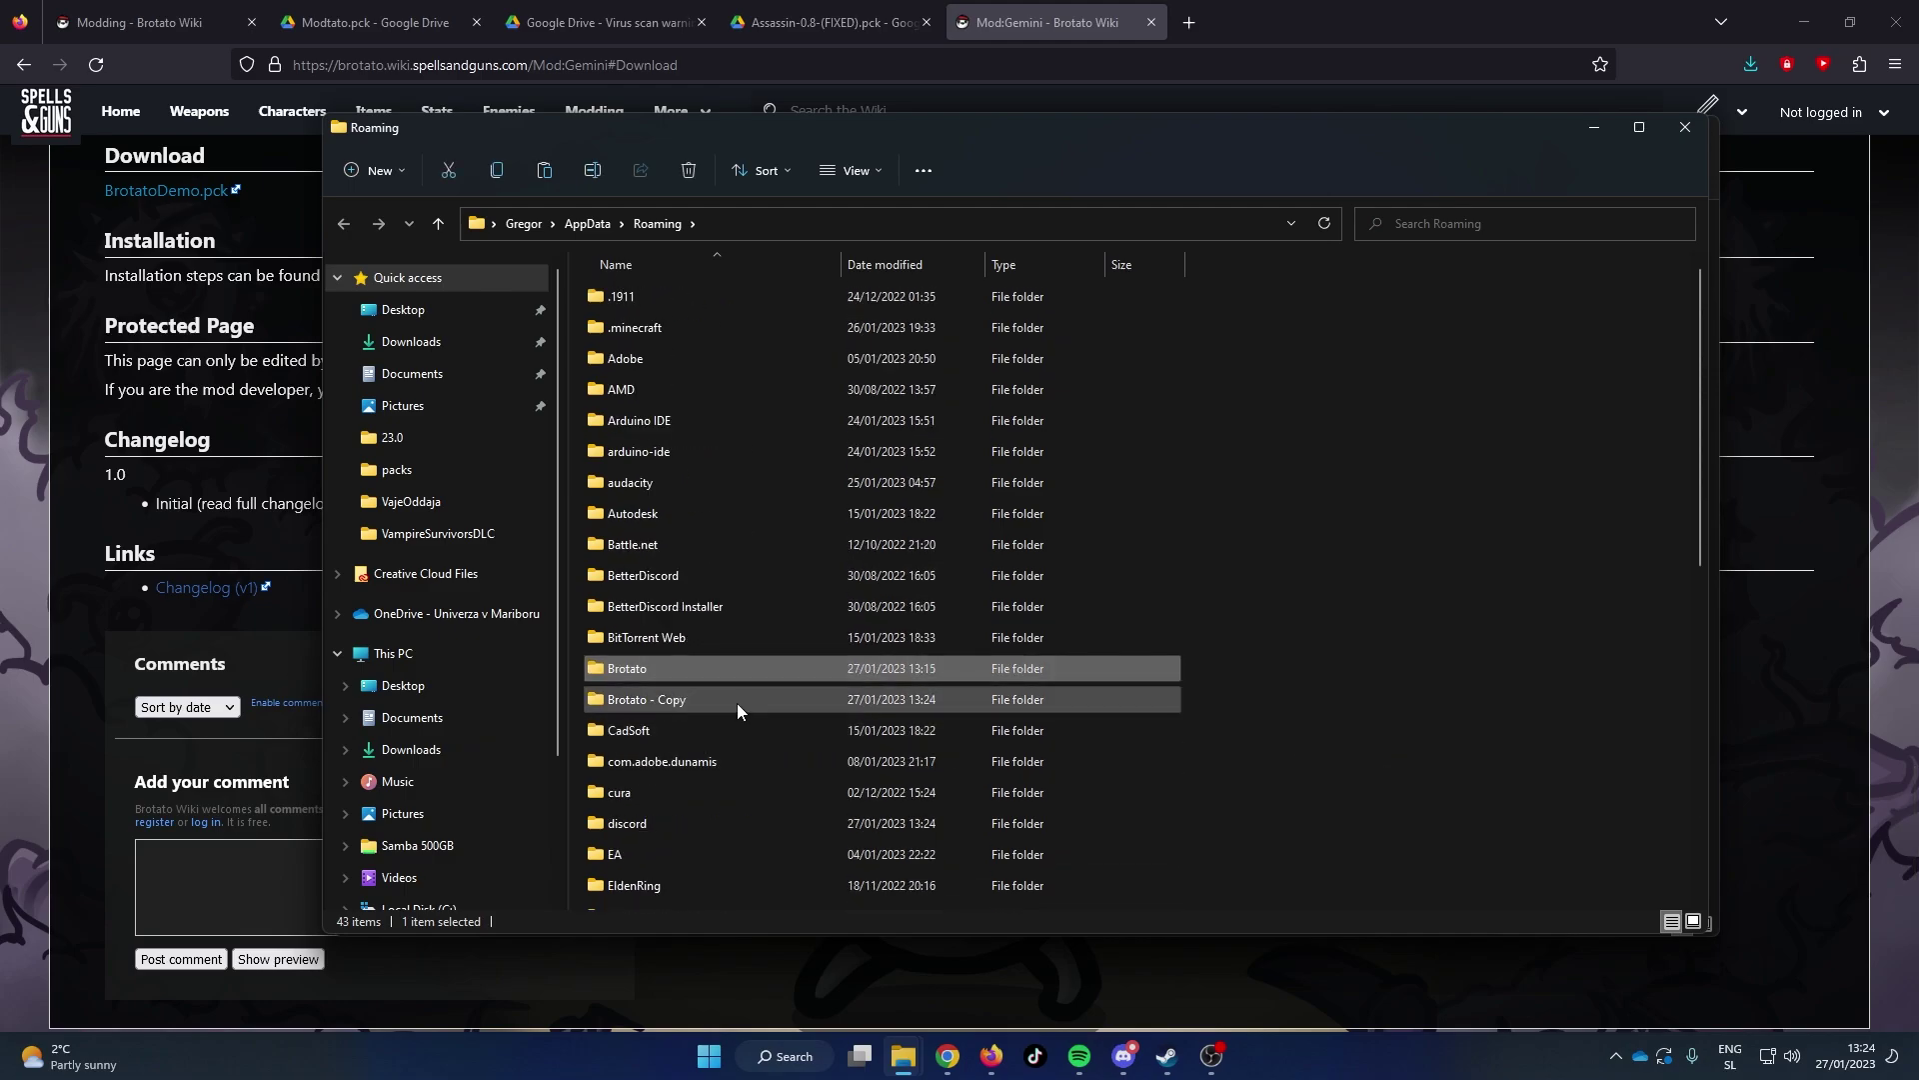
Step: Delete the original Brotato folder and rename 'Brotato - Copy' to Brotato
click(712, 670)
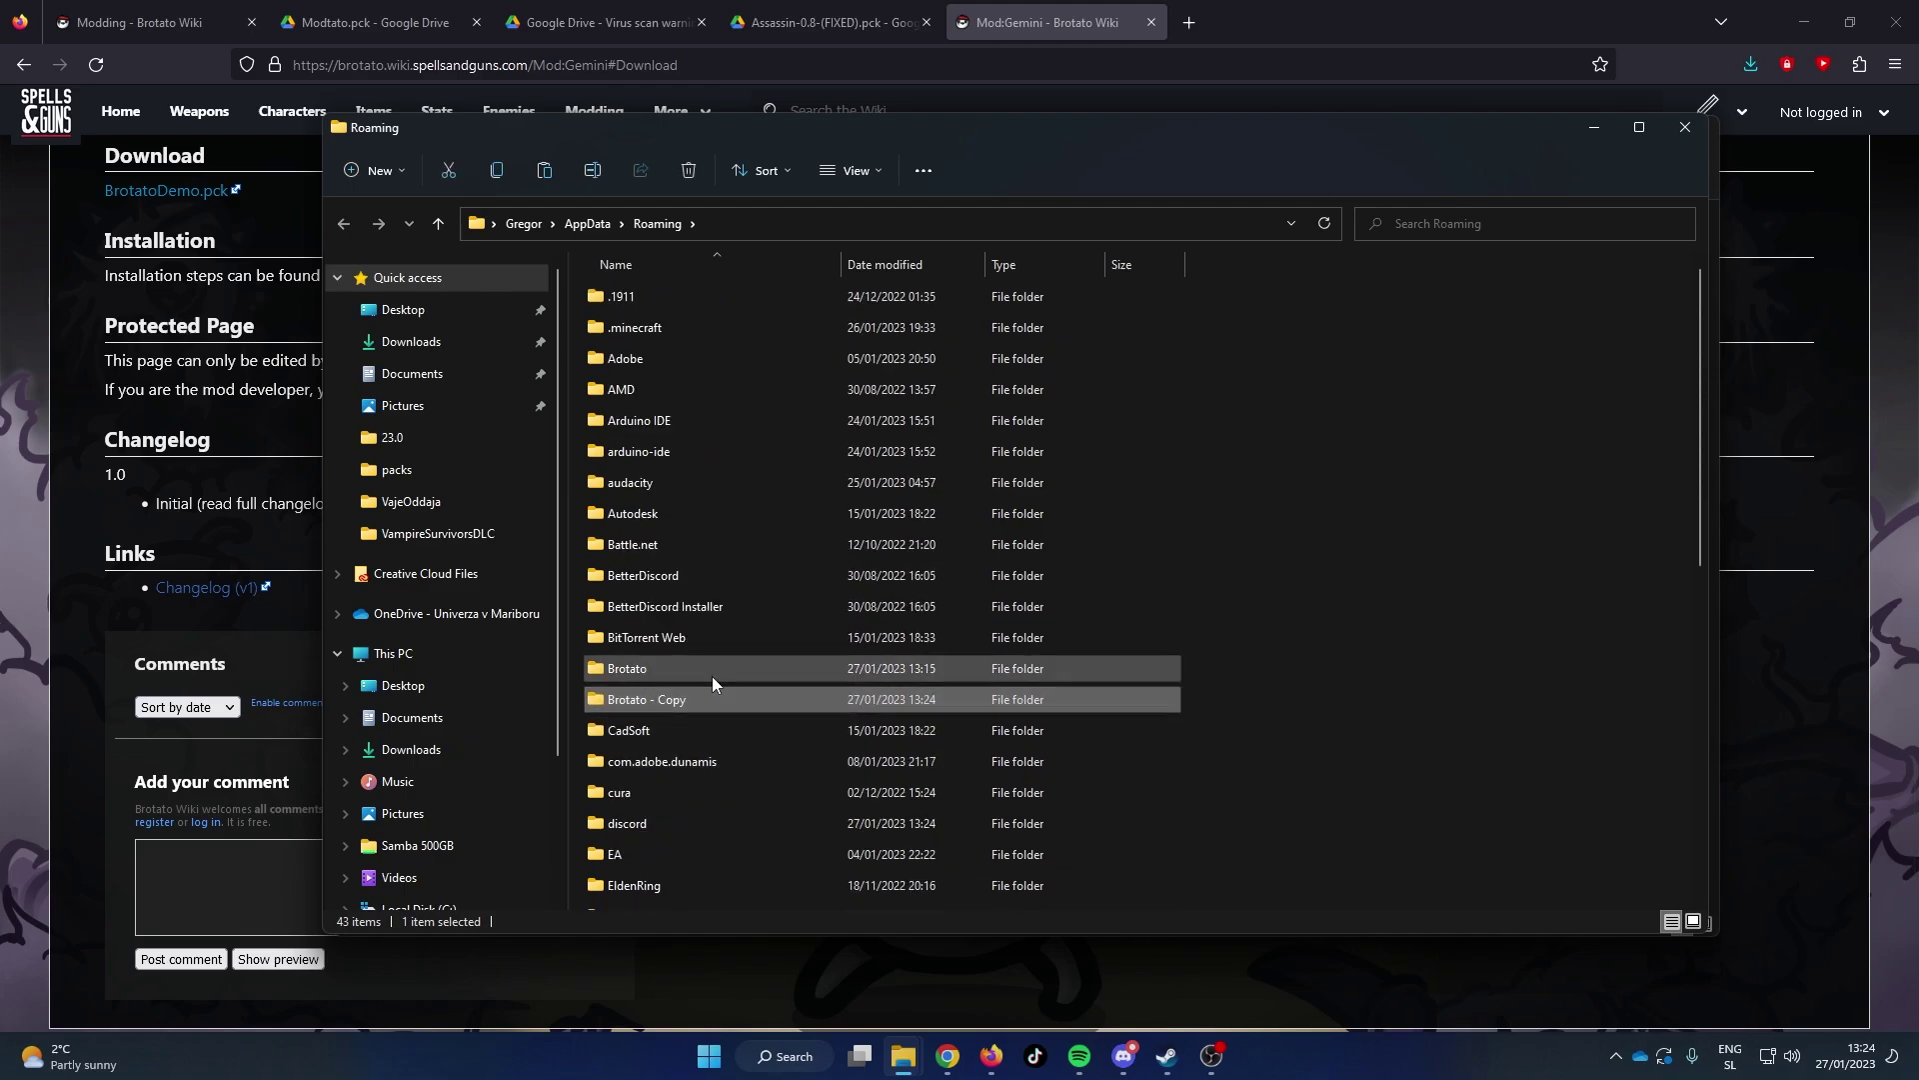
click(730, 711)
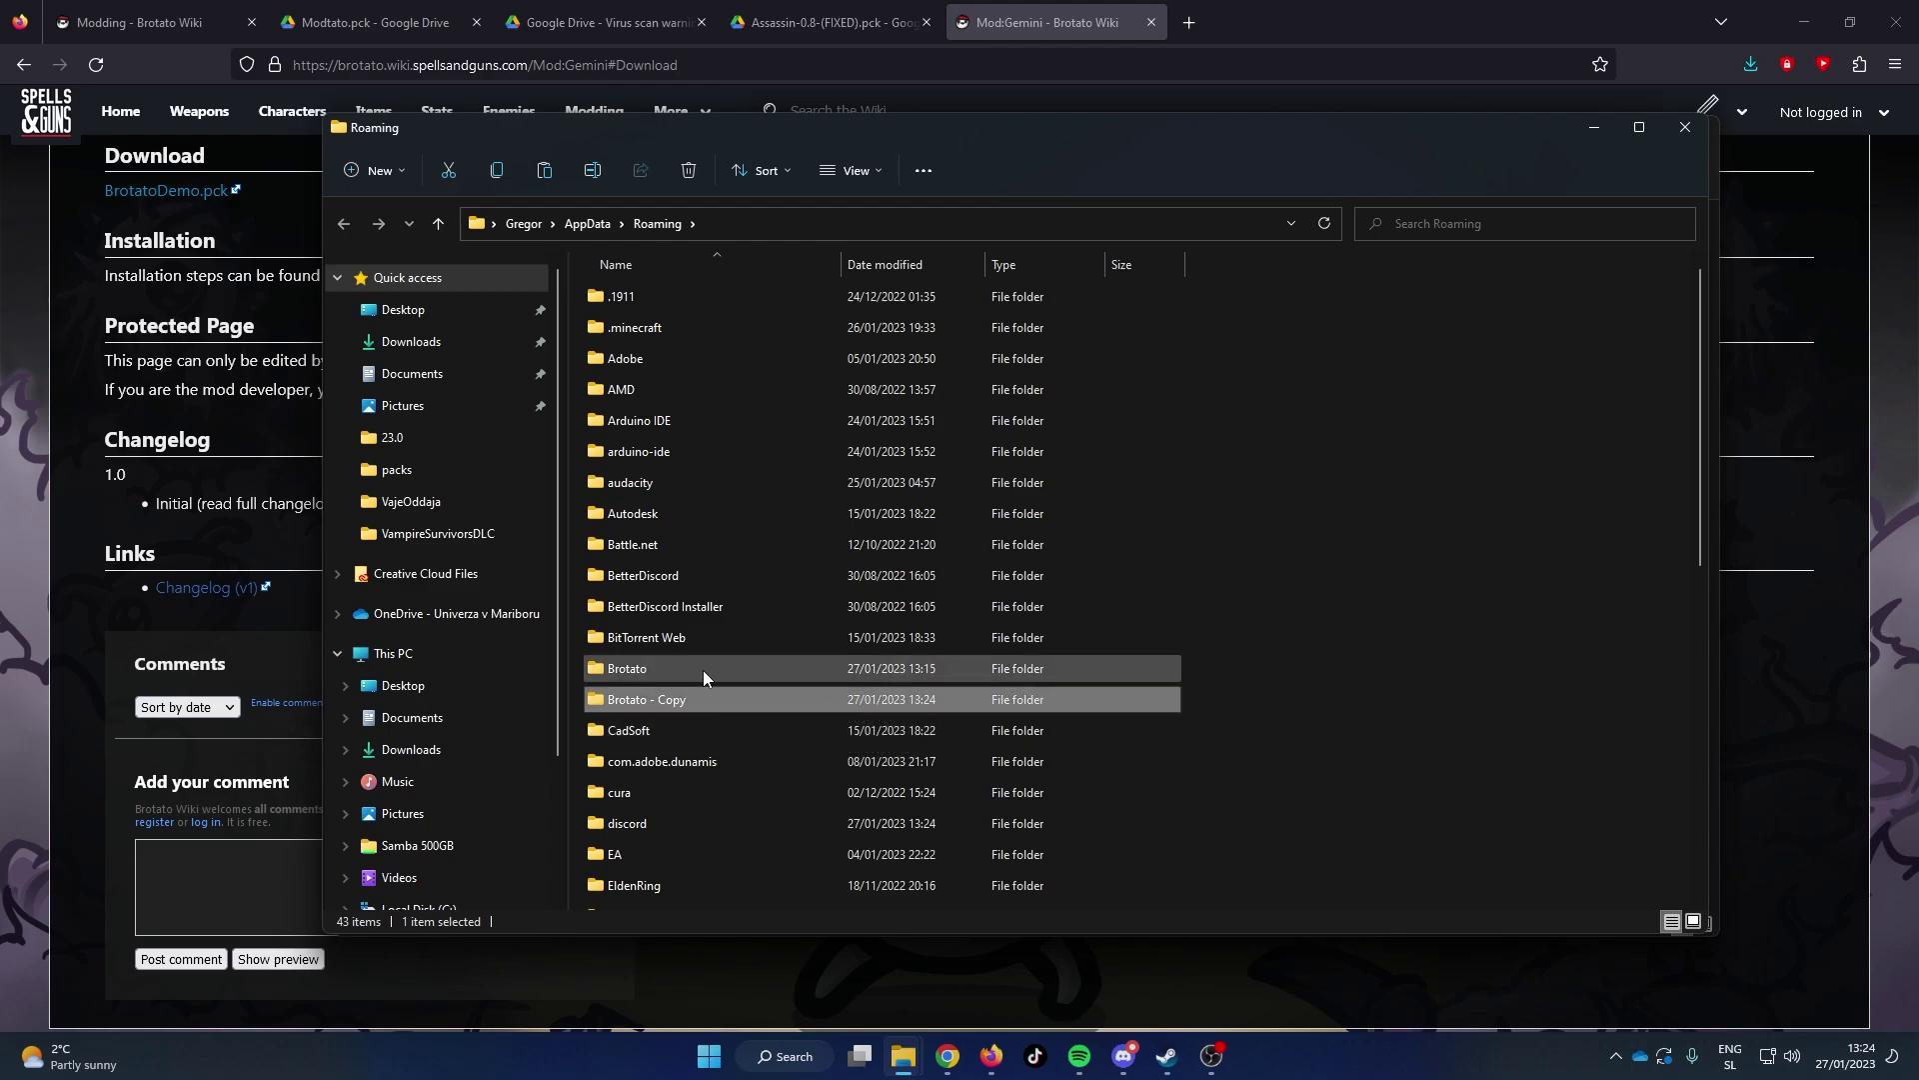
click(702, 670)
mouse_move(696, 672)
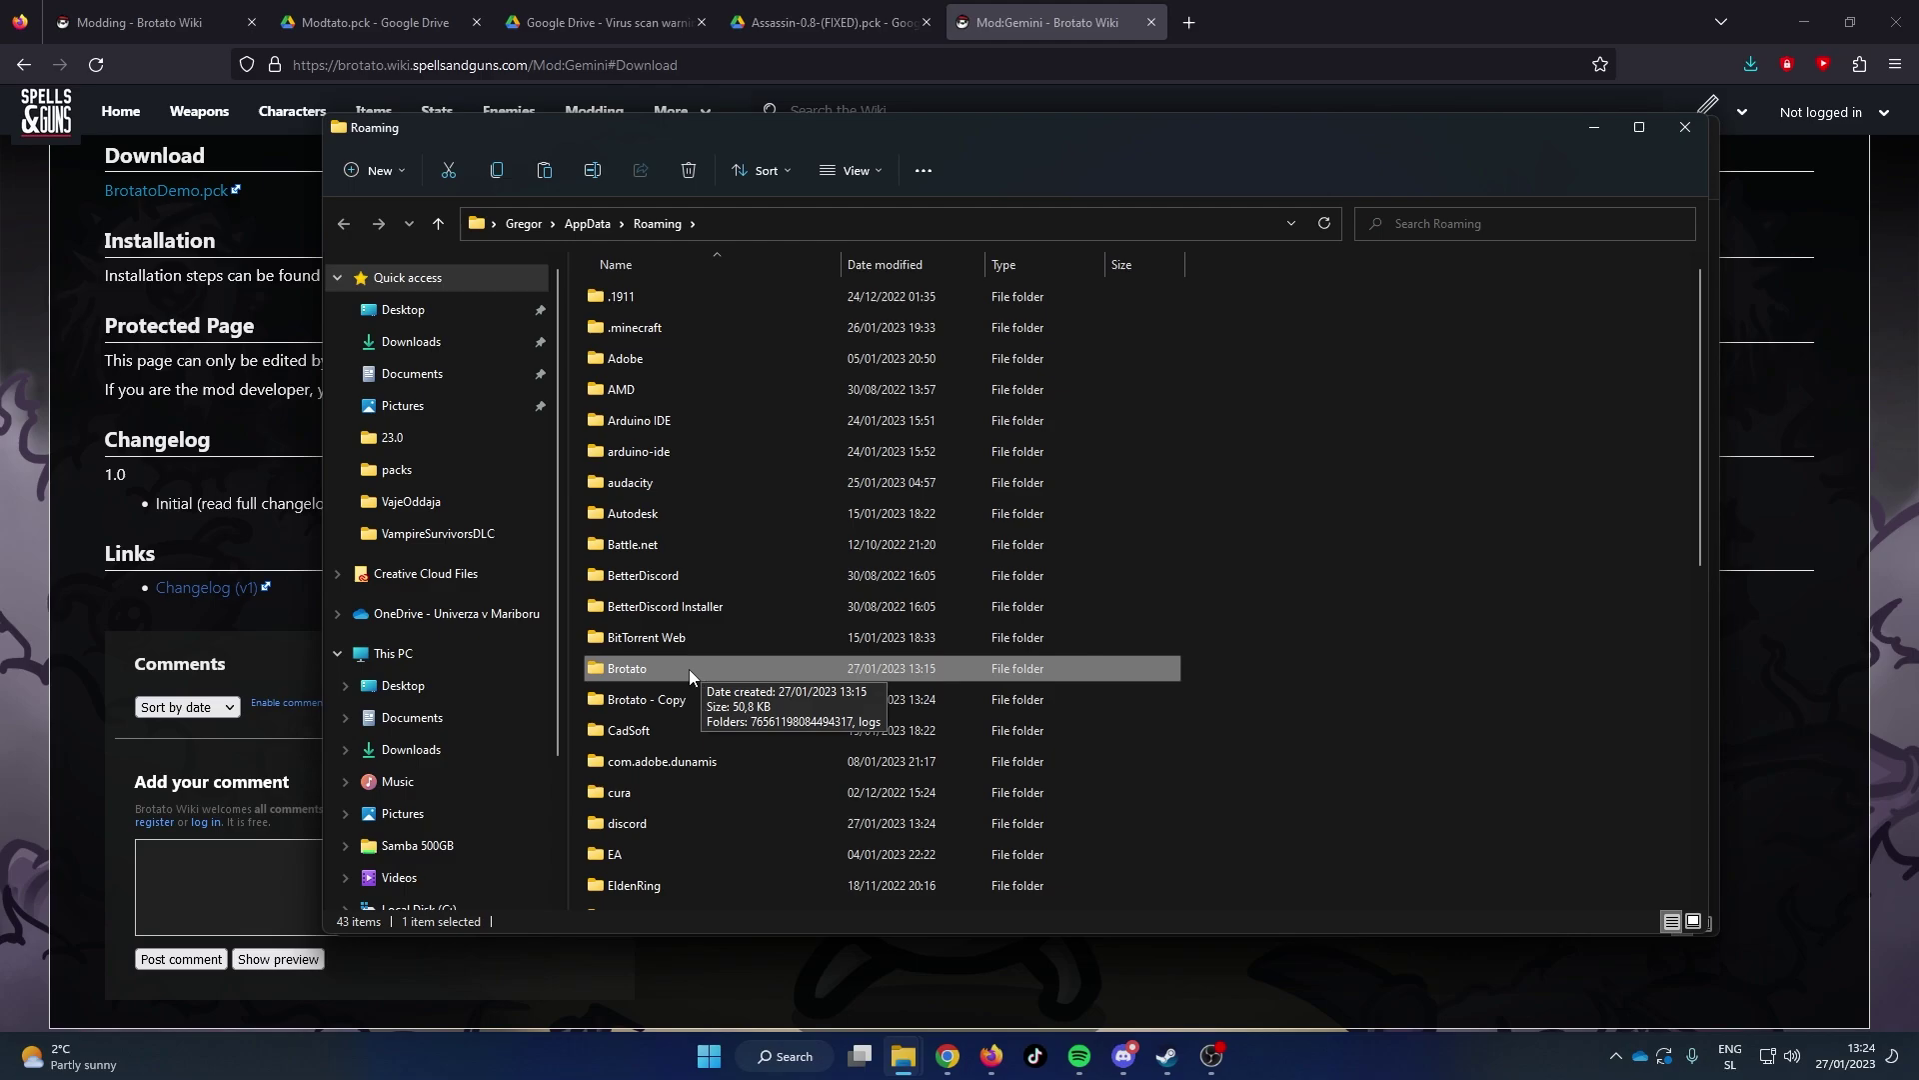
key(Delete)
click(699, 668)
key(F2)
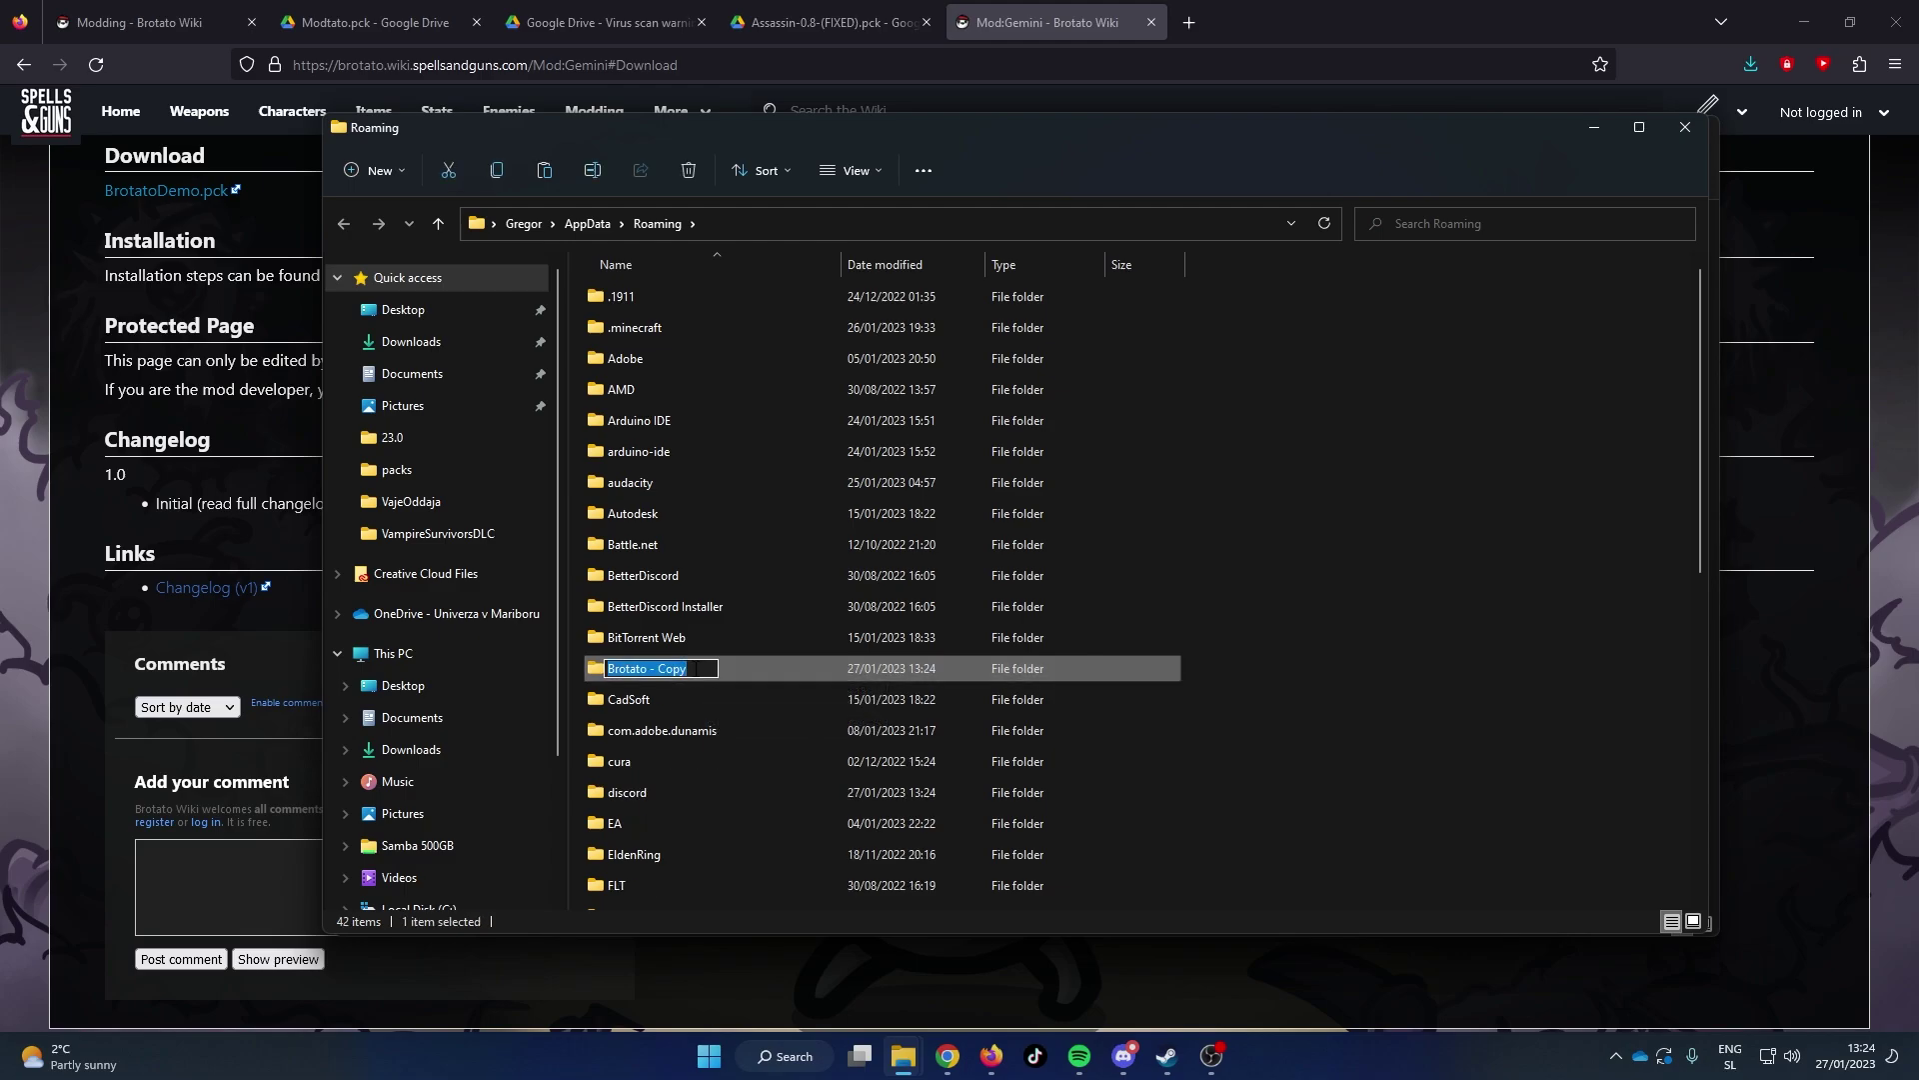
double_click(661, 669)
key(BackSpace)
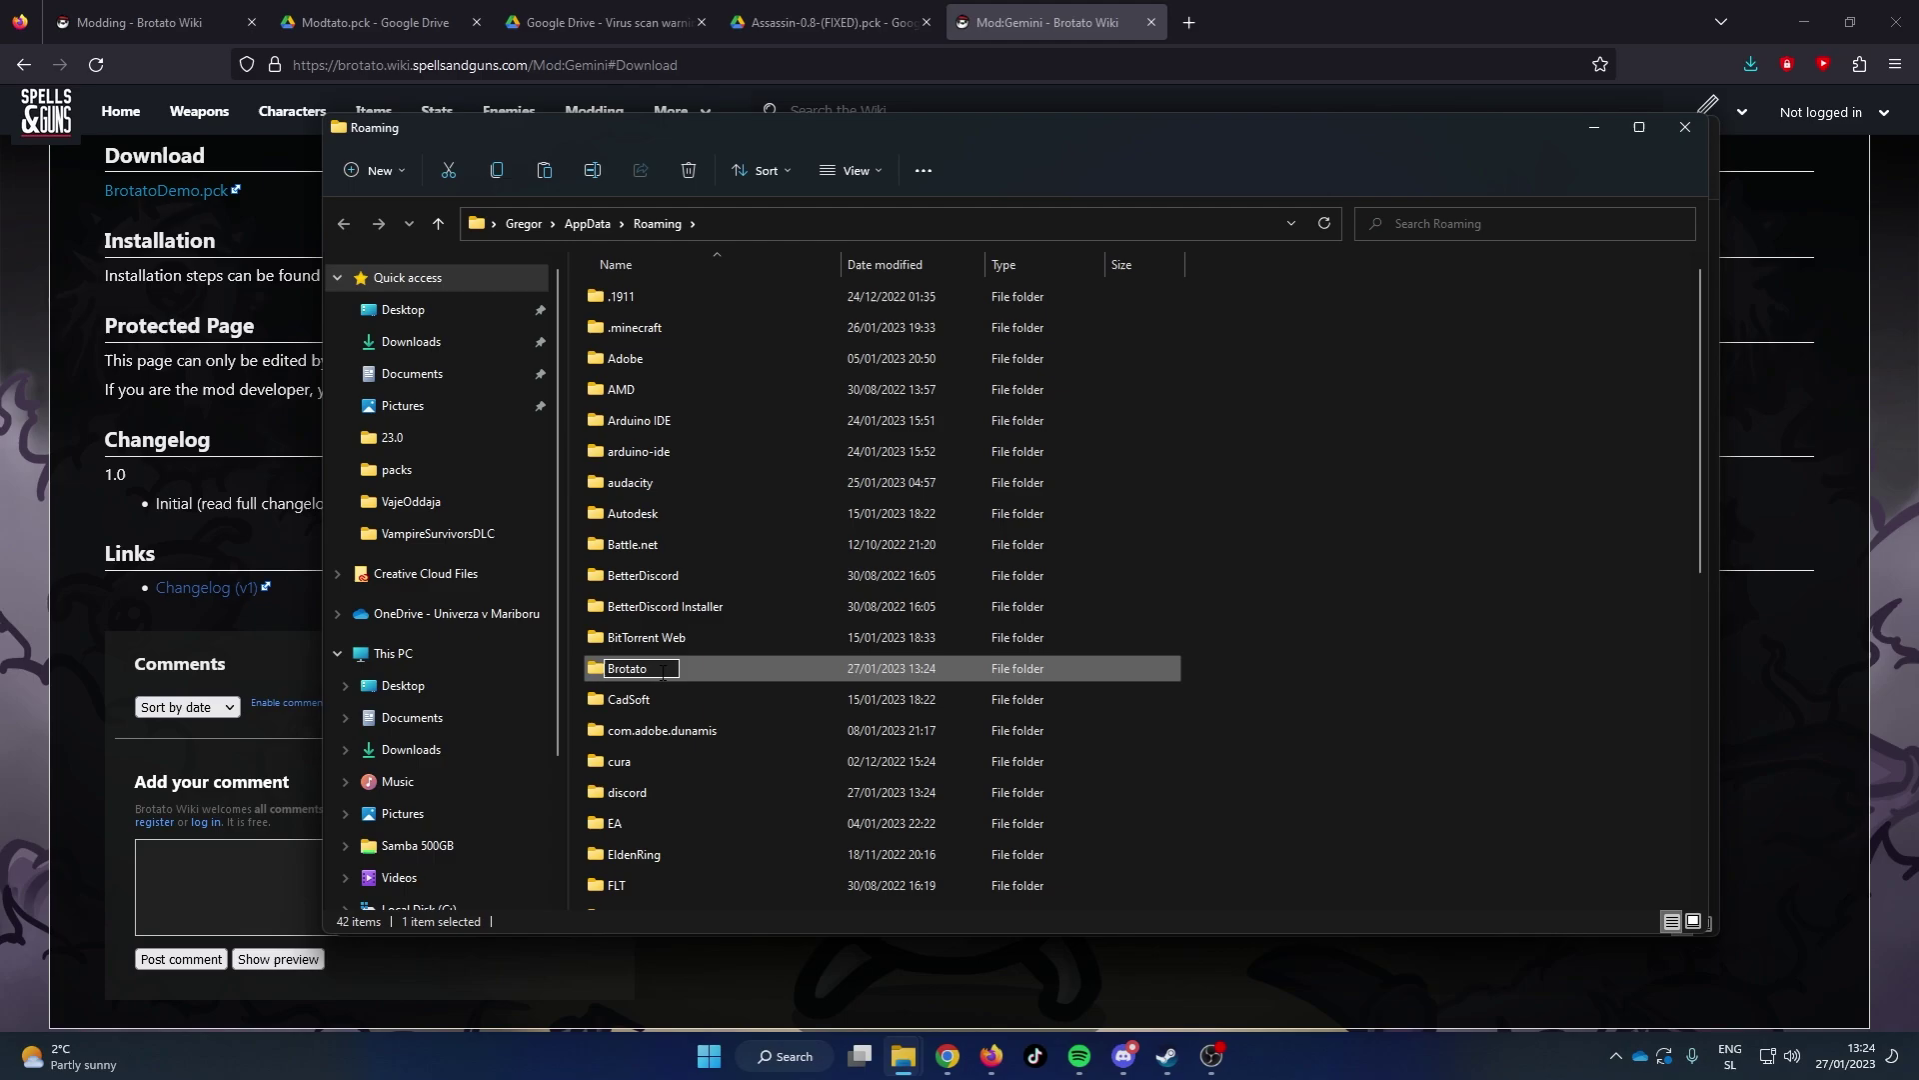
key(Return)
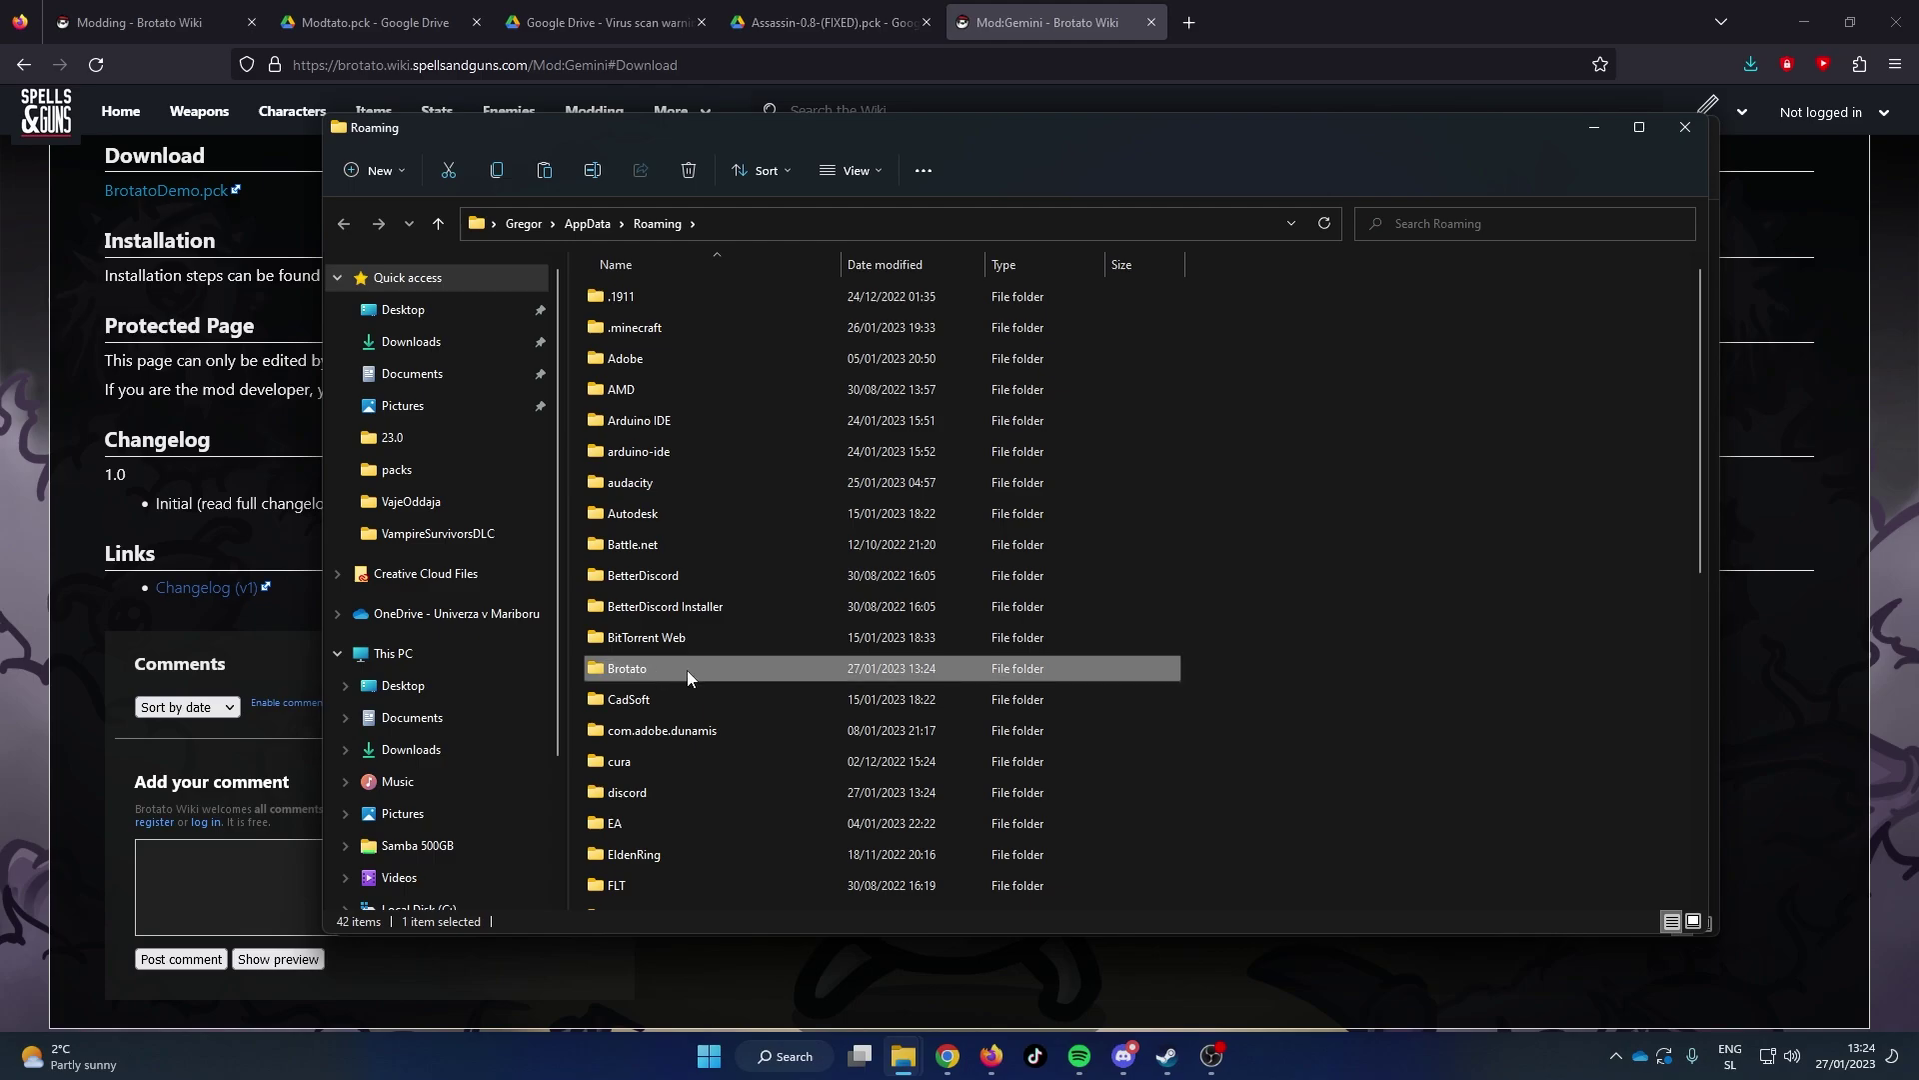
Step: Paste another copy of the Brotato folder as a 'Brotato - Copy' backup
right_click(740, 667)
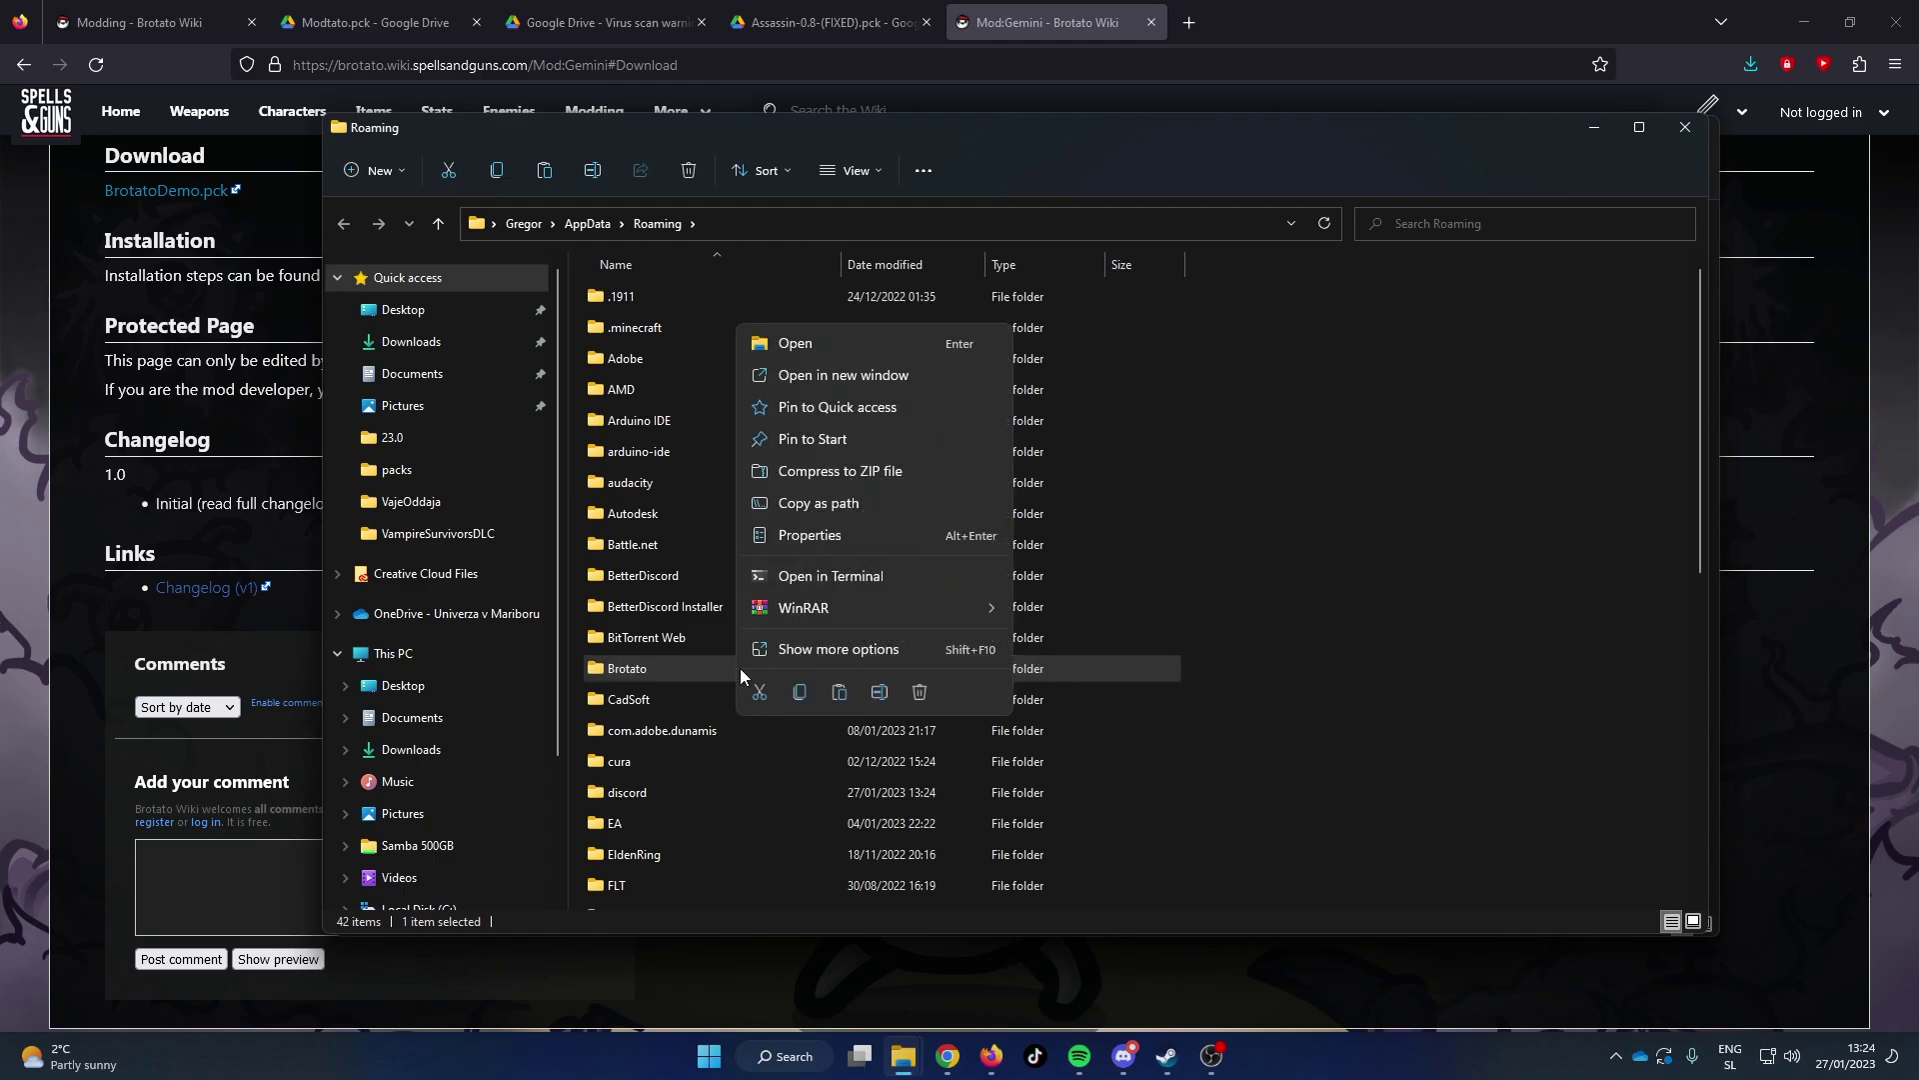
click(812, 654)
click(903, 511)
click(1276, 624)
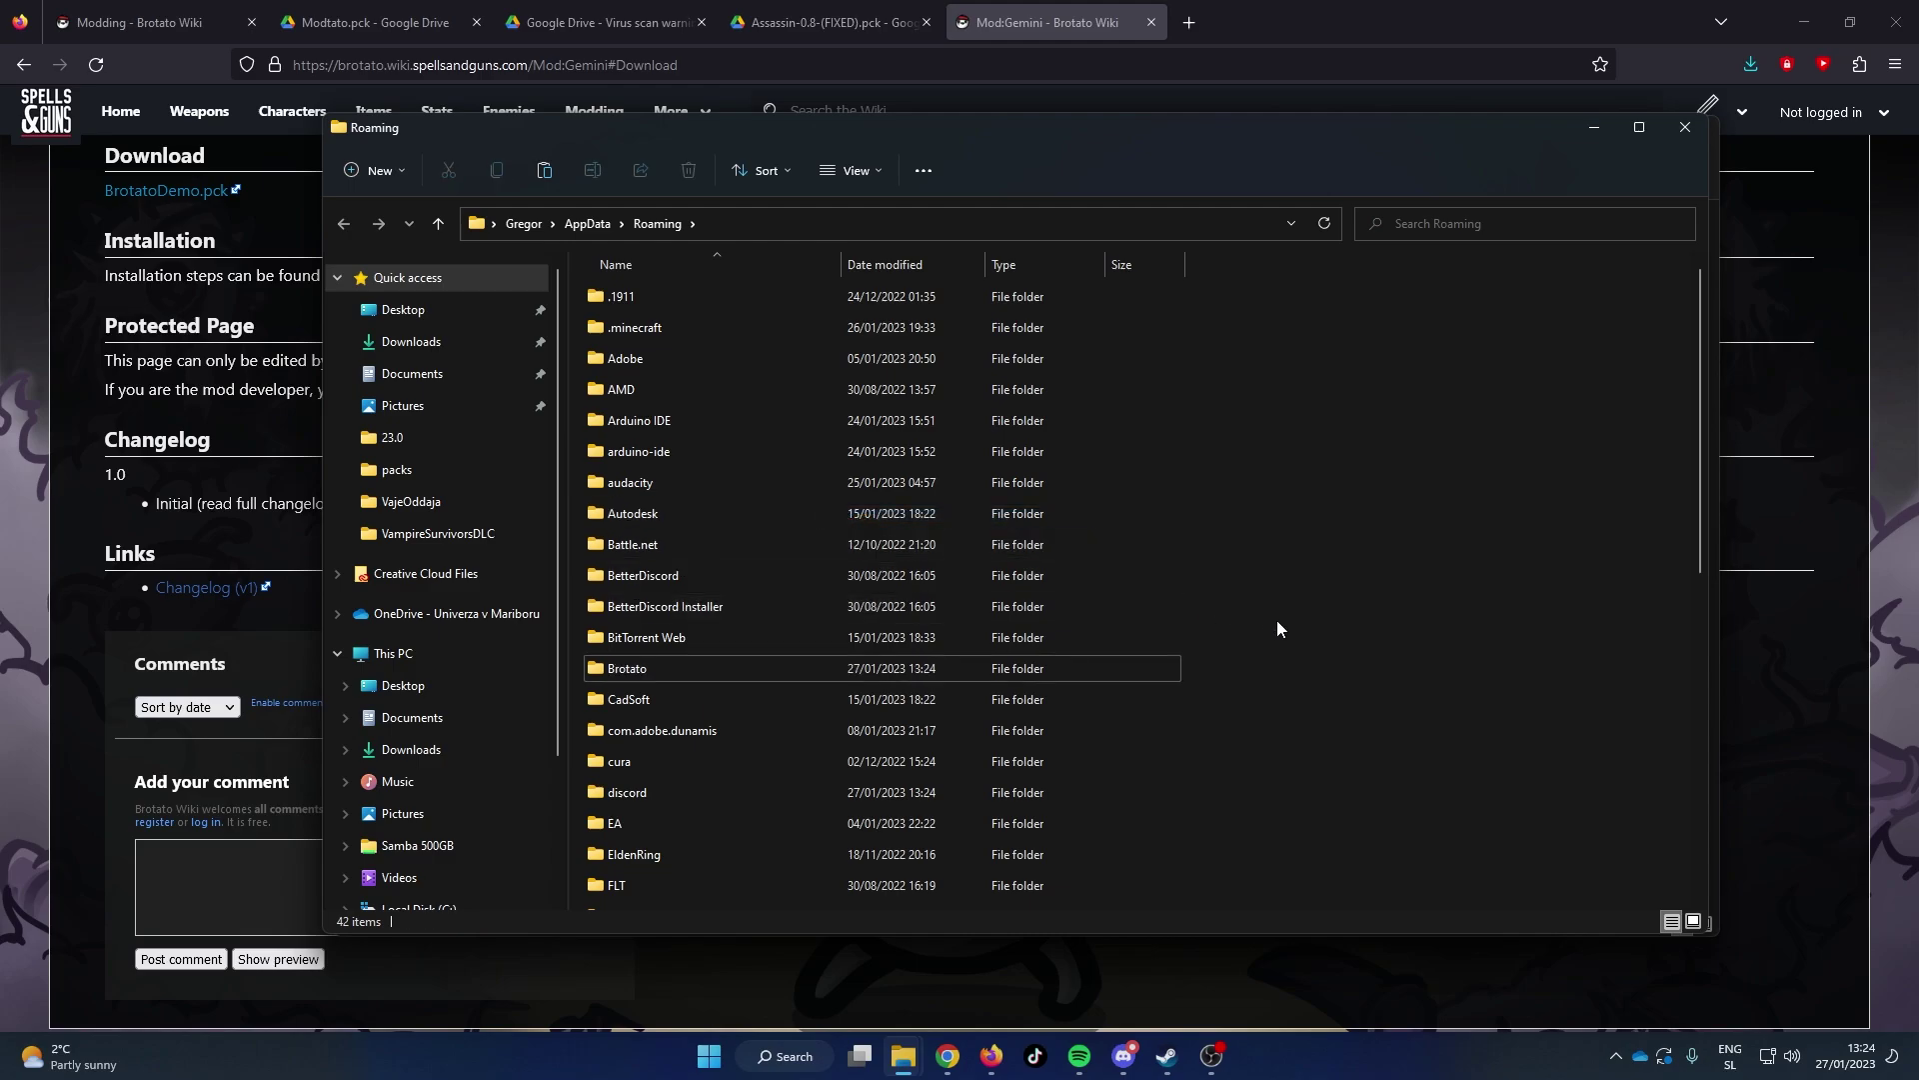
key(ctrl+v)
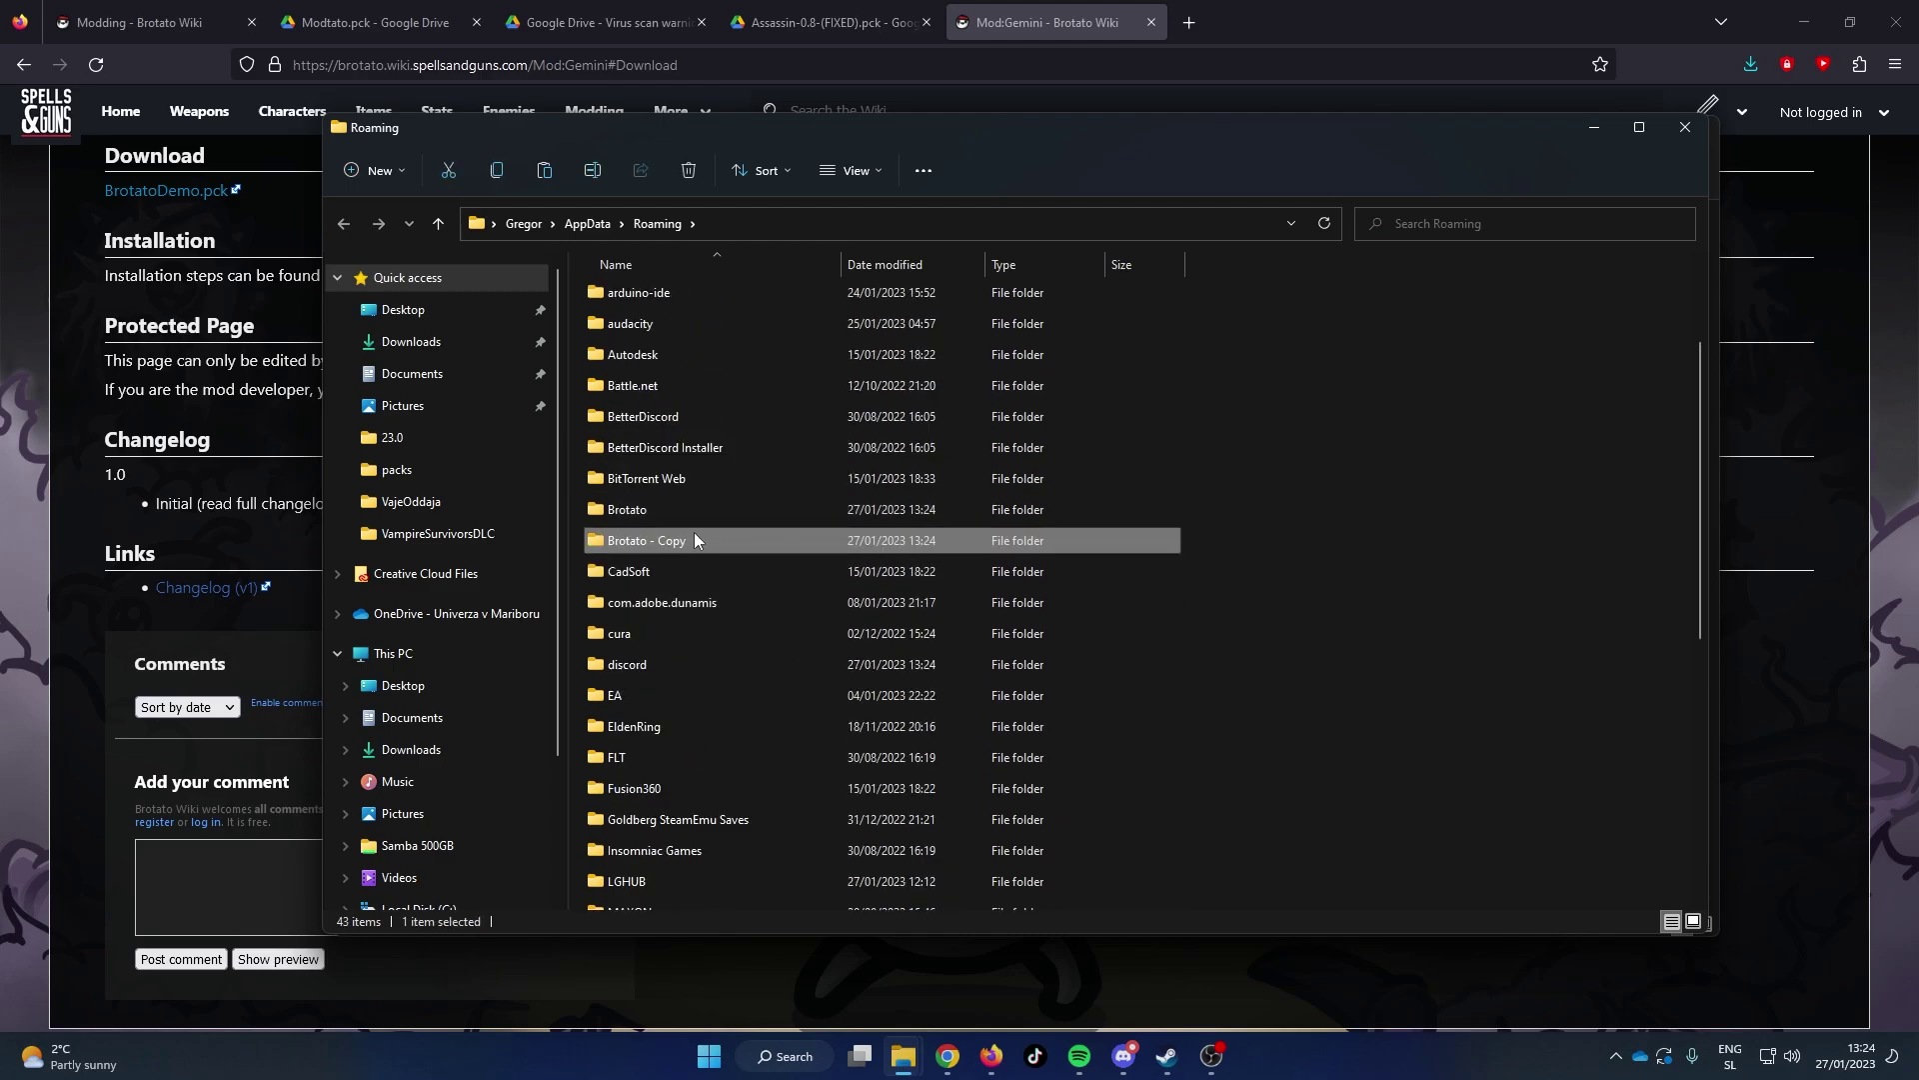
Step: Close Roaming, run Brotato_Mod_Selector.exe and load Modtato.pck from the packs folder
click(1691, 128)
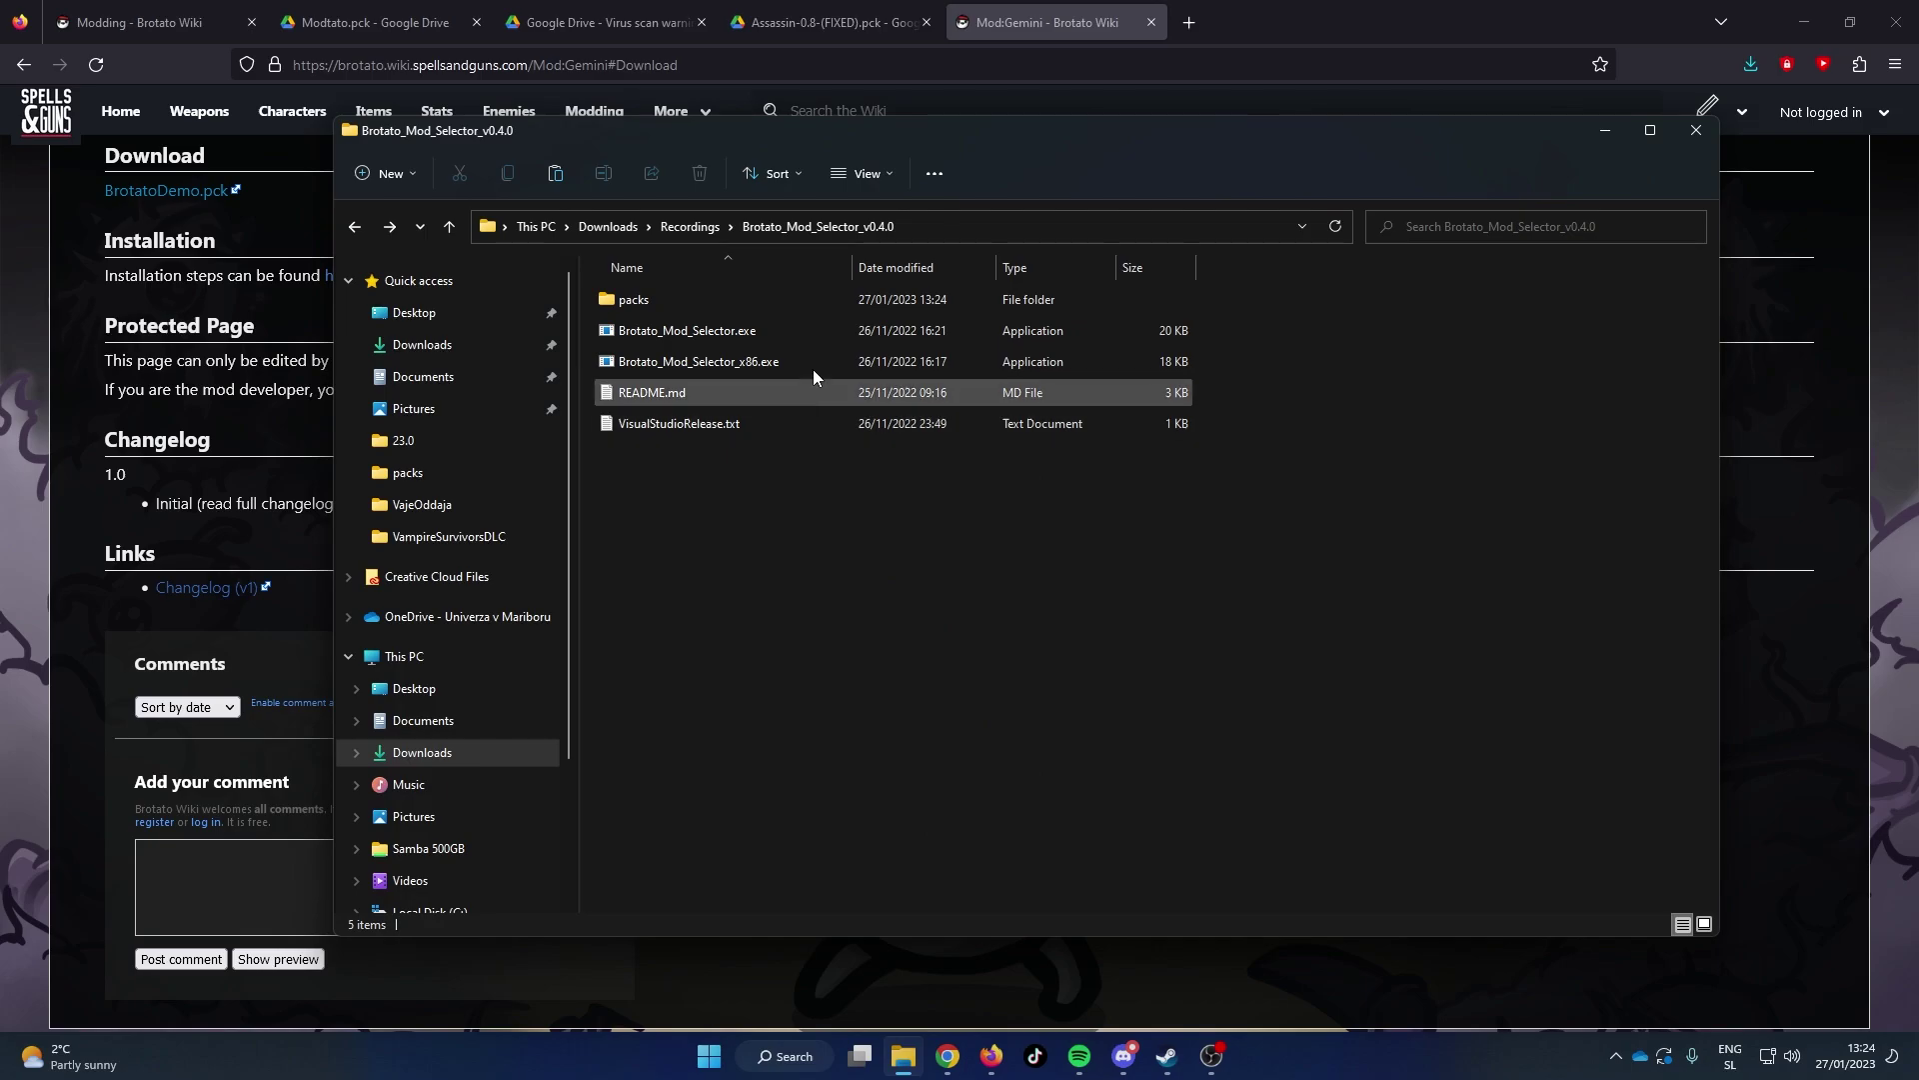
double_click(824, 332)
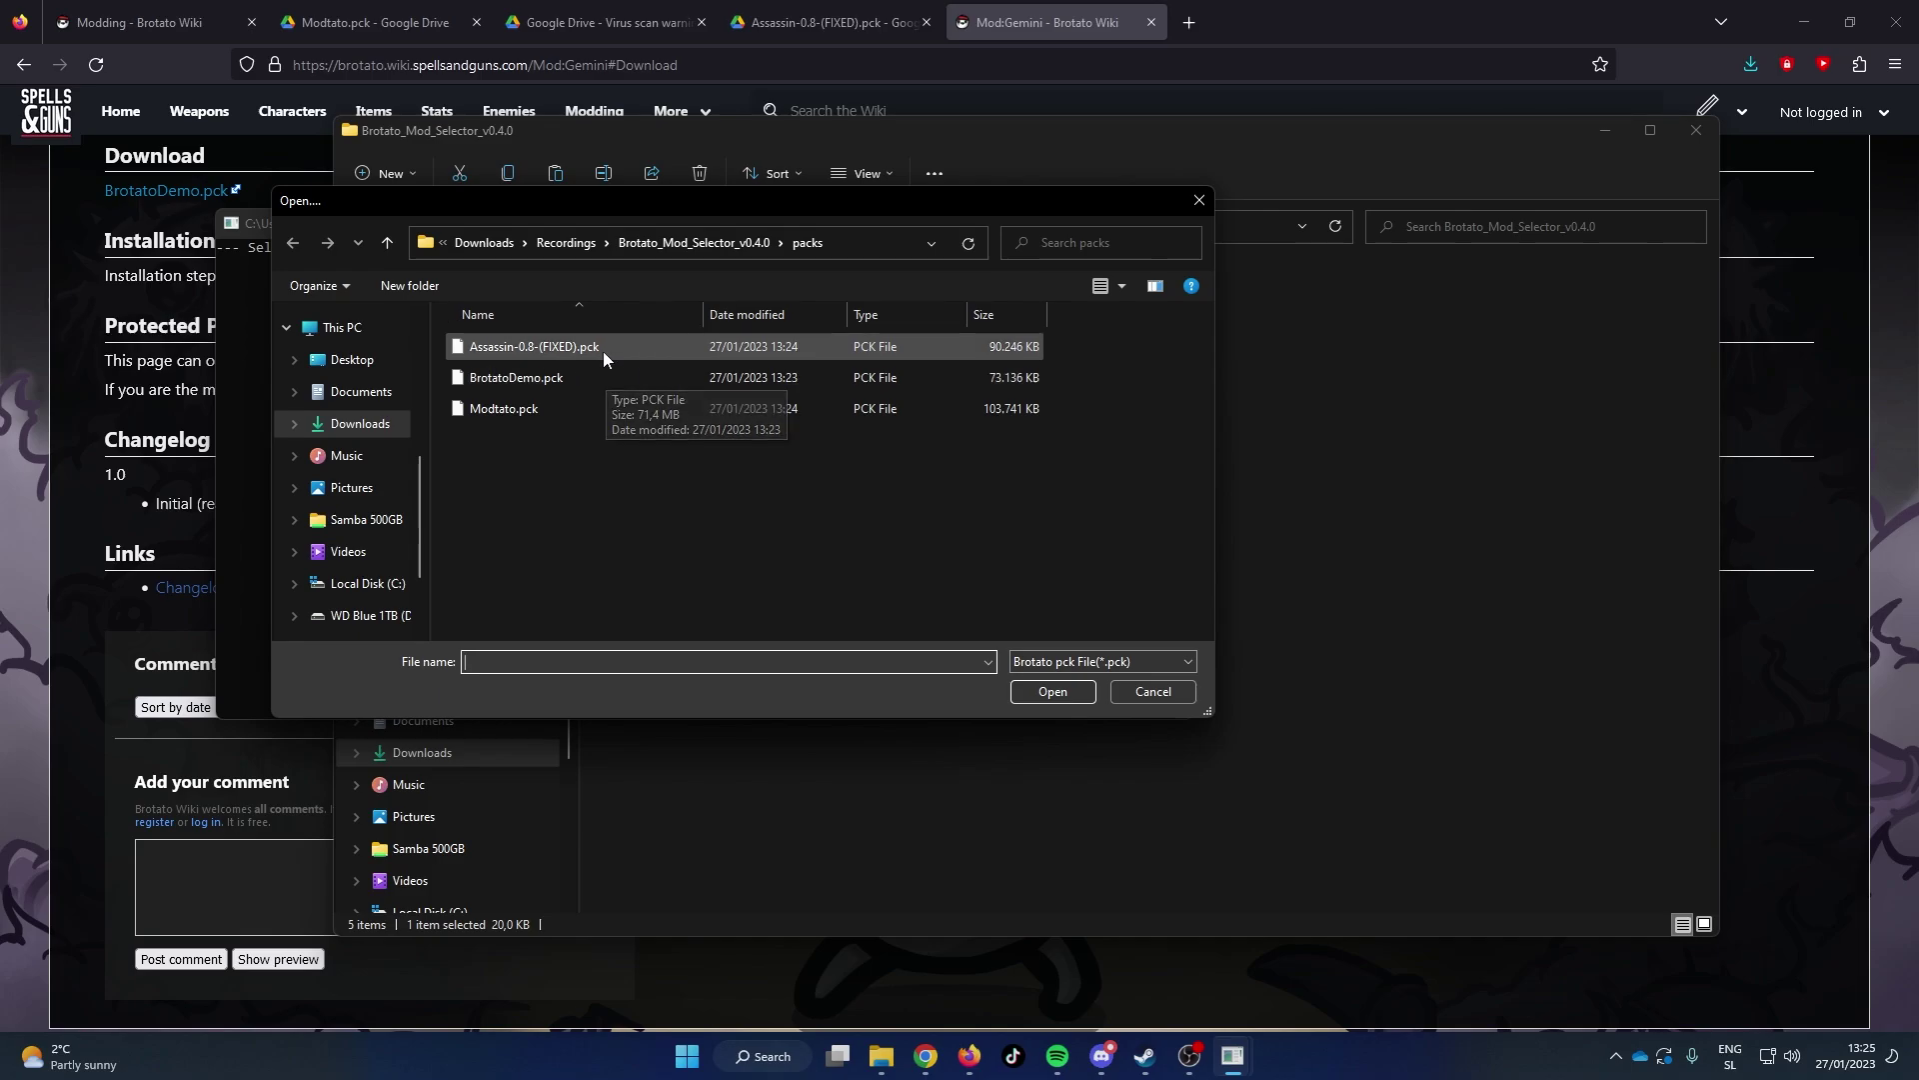
click(590, 406)
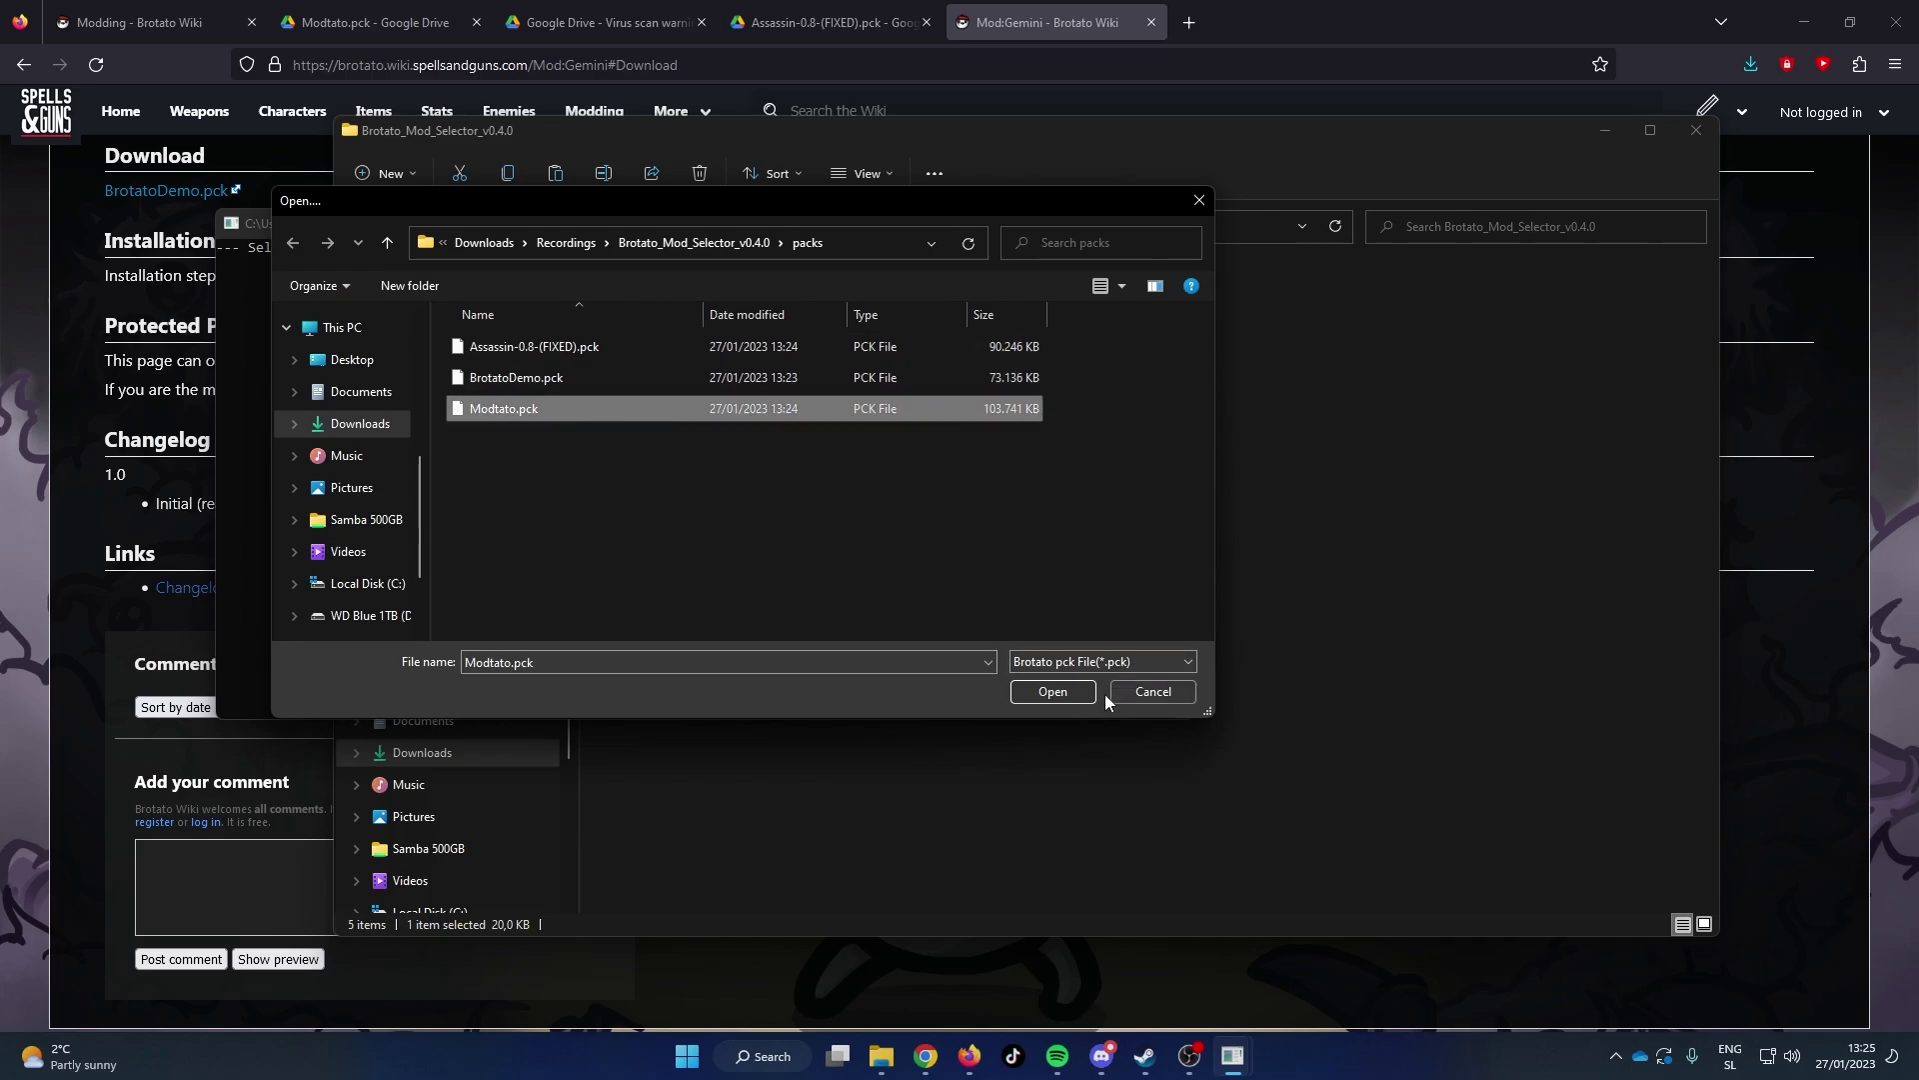
click(1070, 692)
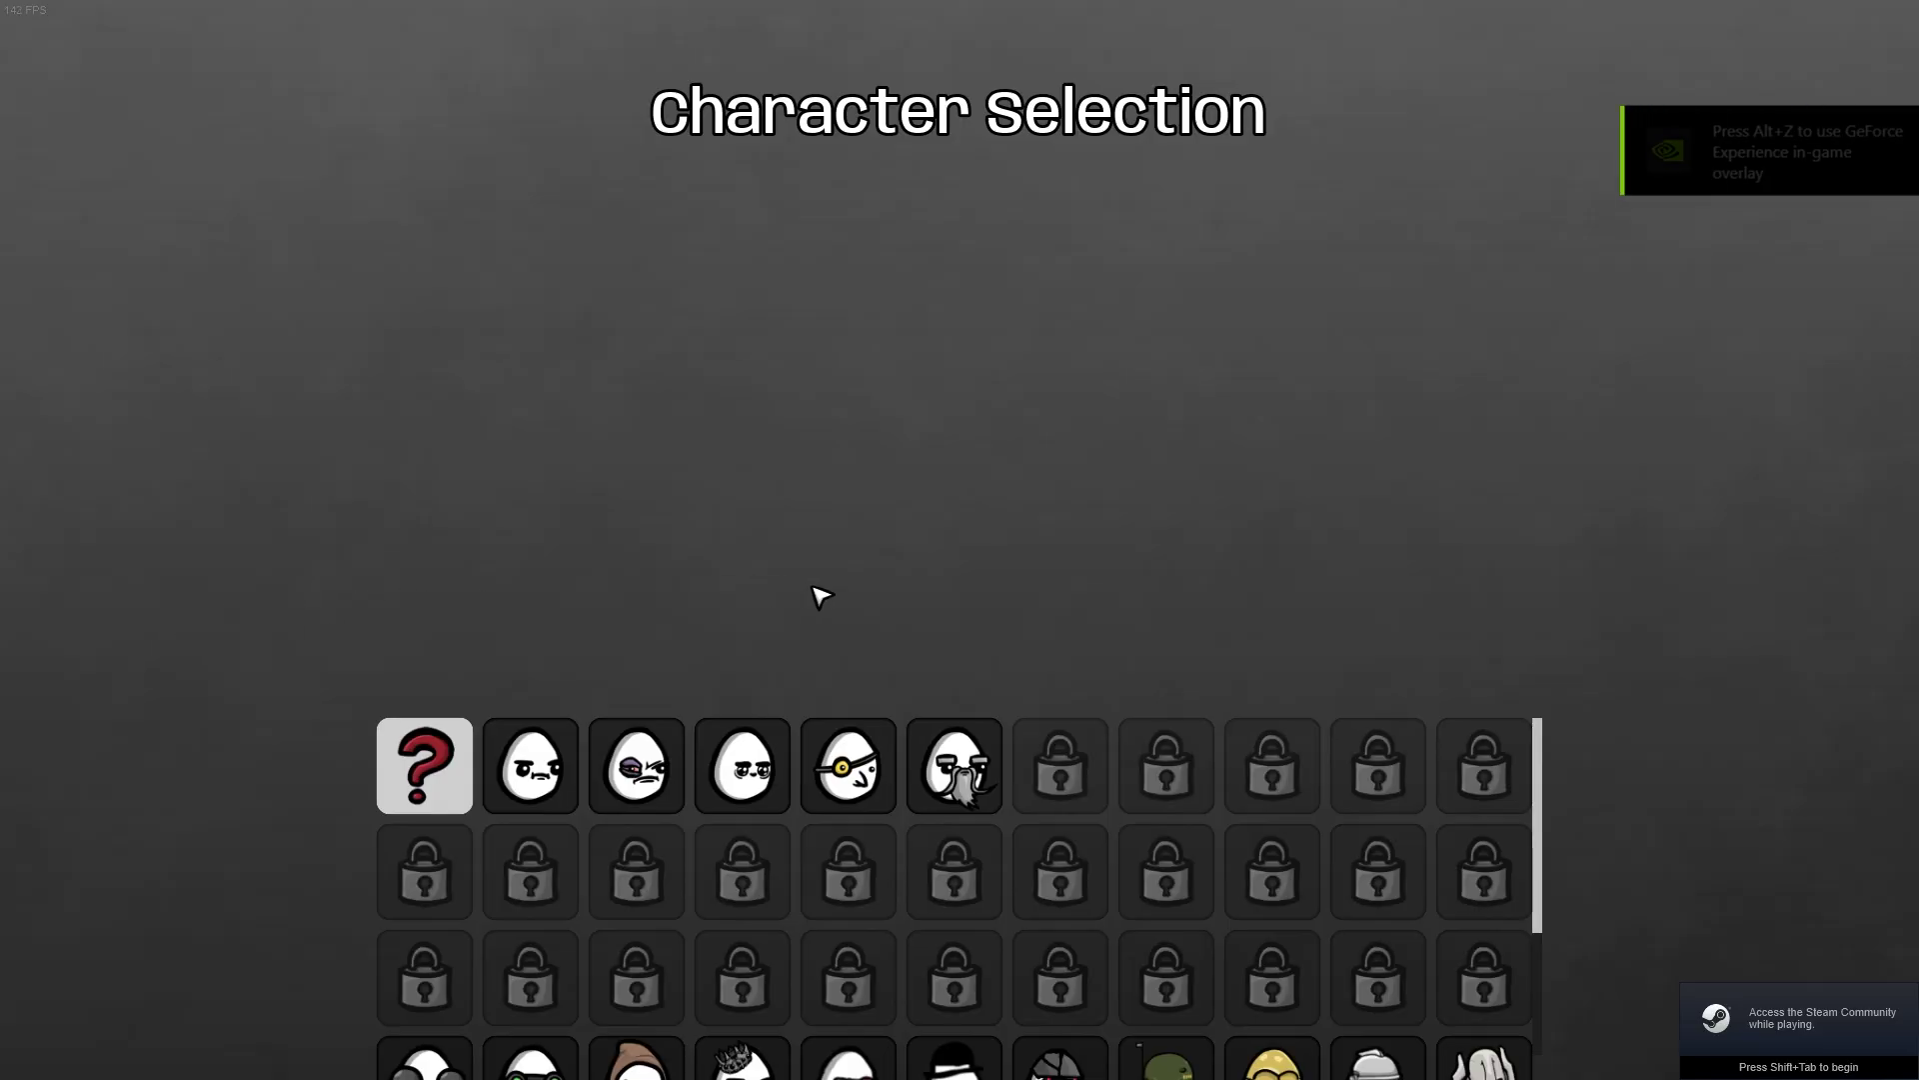
Step: Start a run as Outlaw with the Ghost Axe on the first difficulty
scroll(951, 784, down, 2)
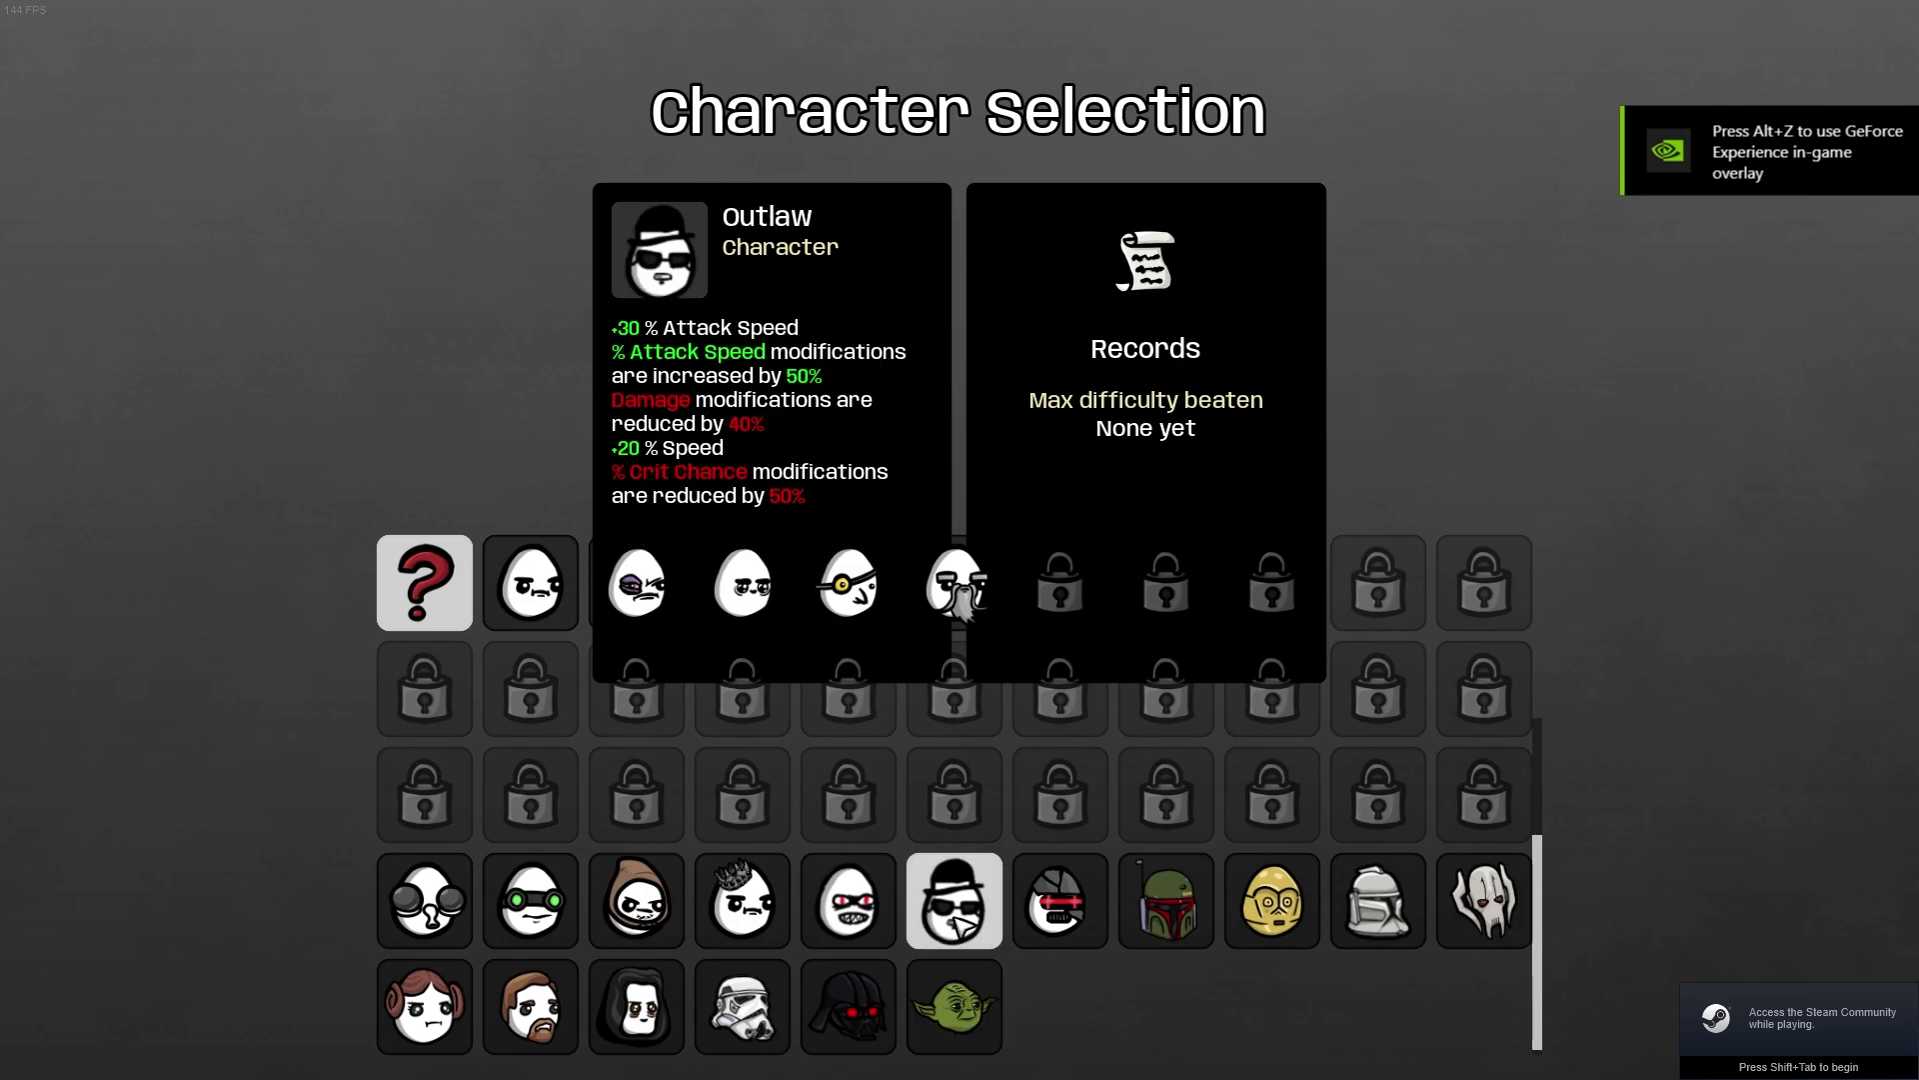
click(958, 924)
click(852, 763)
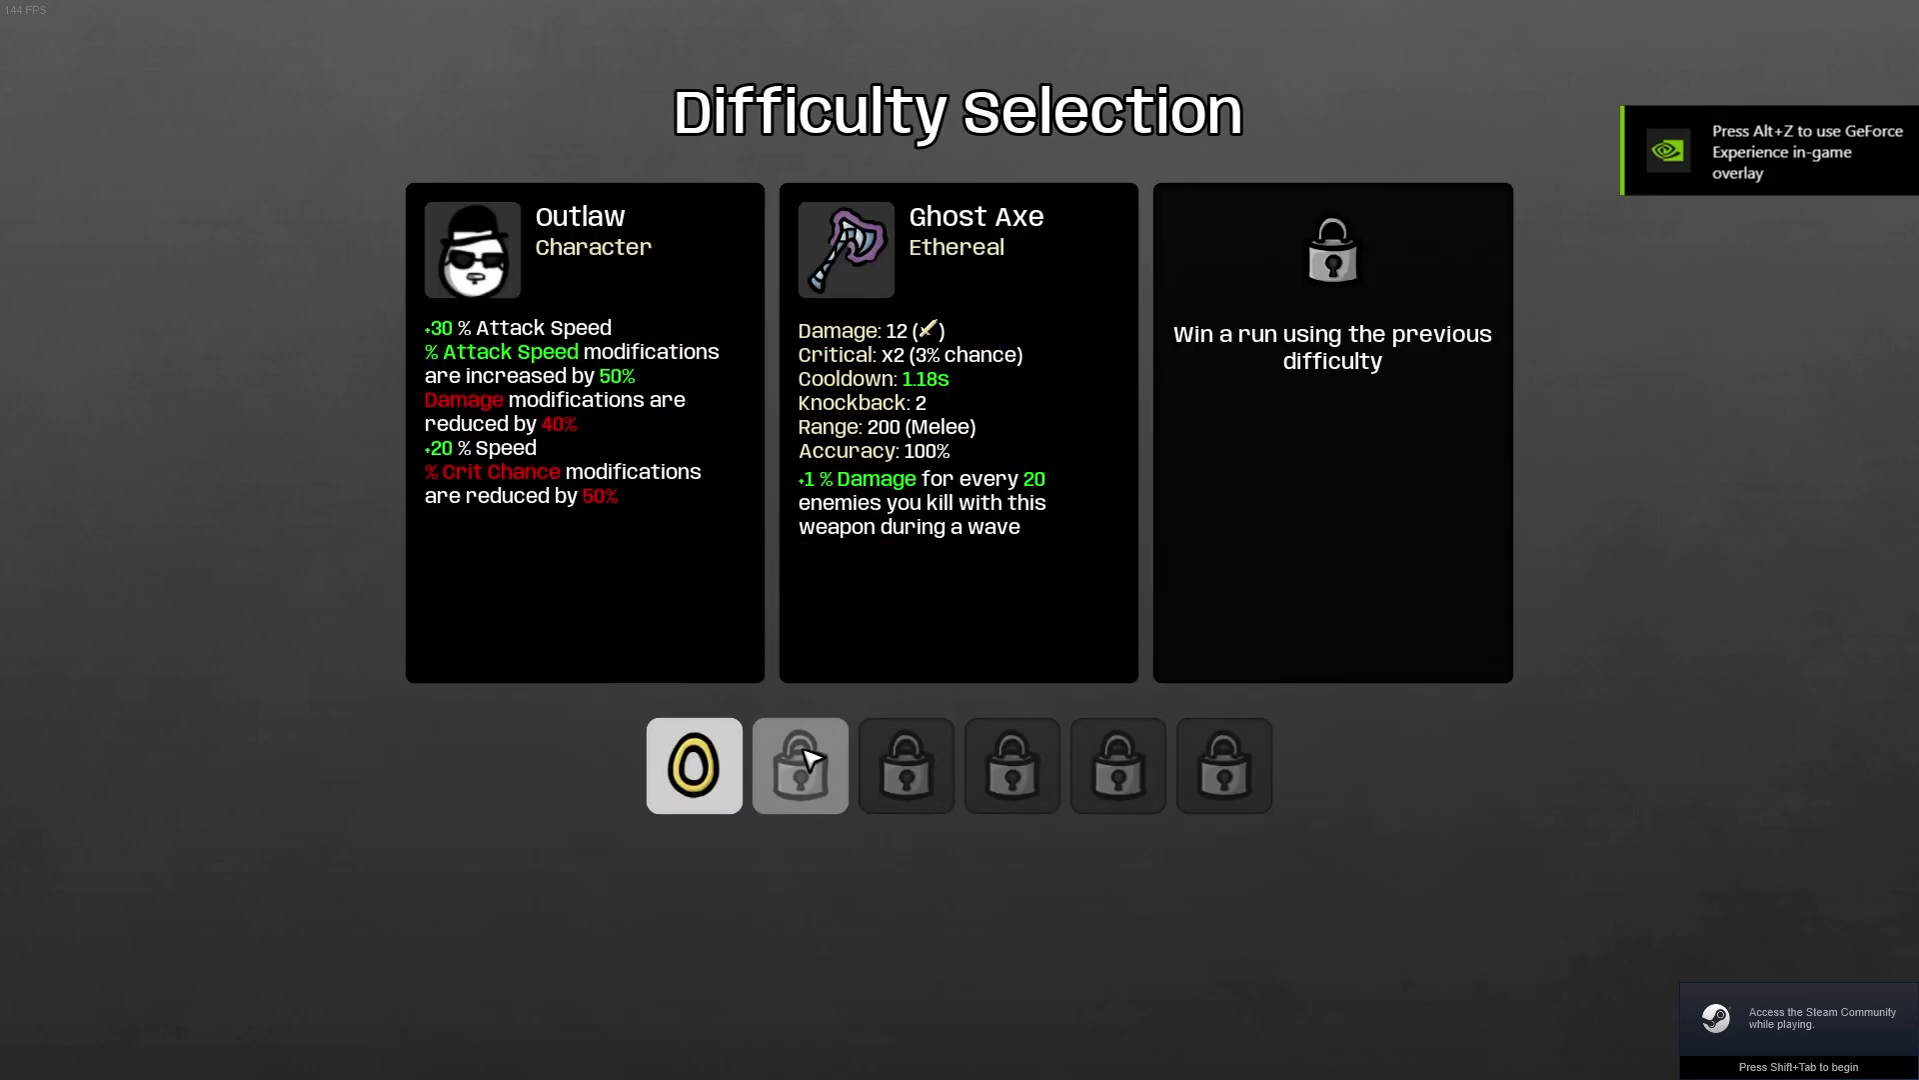
click(699, 764)
Step: Move the character around with WASD during wave 1
key(a)
key(w)
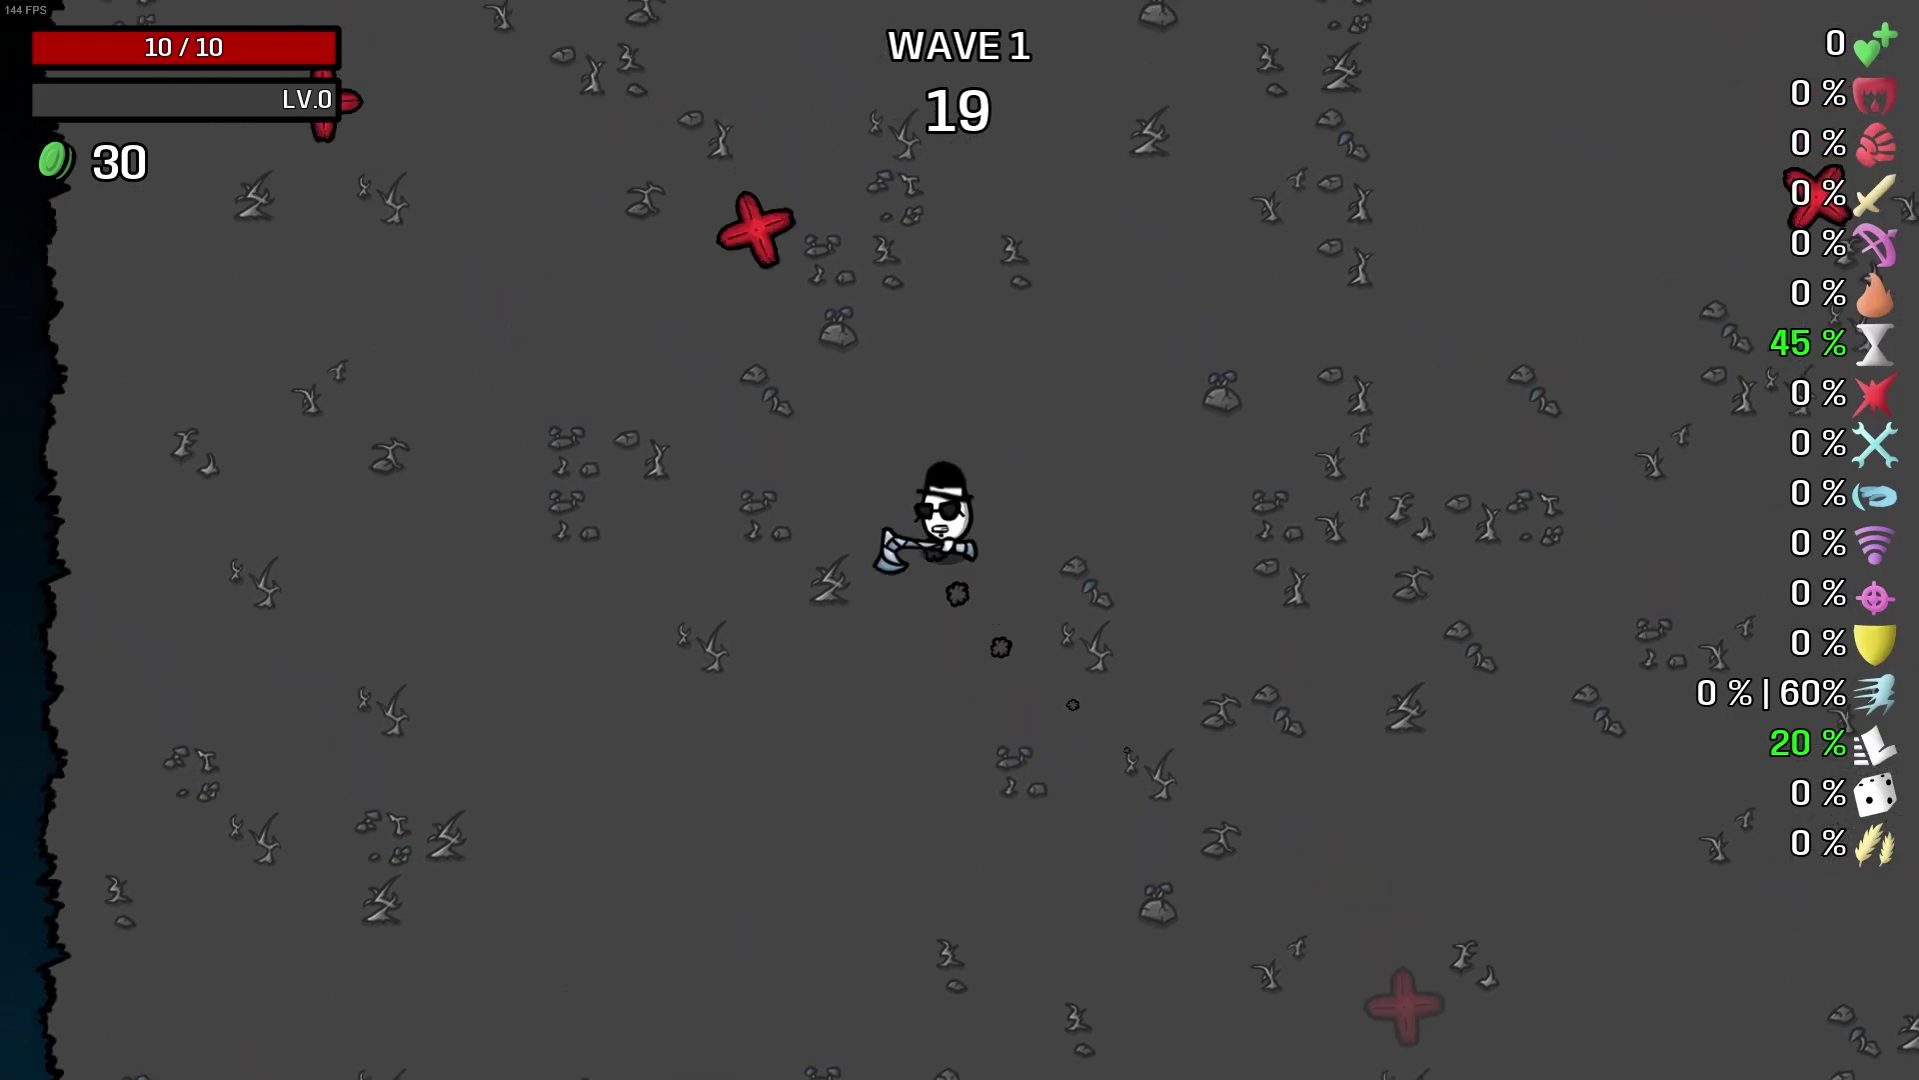
key(s)
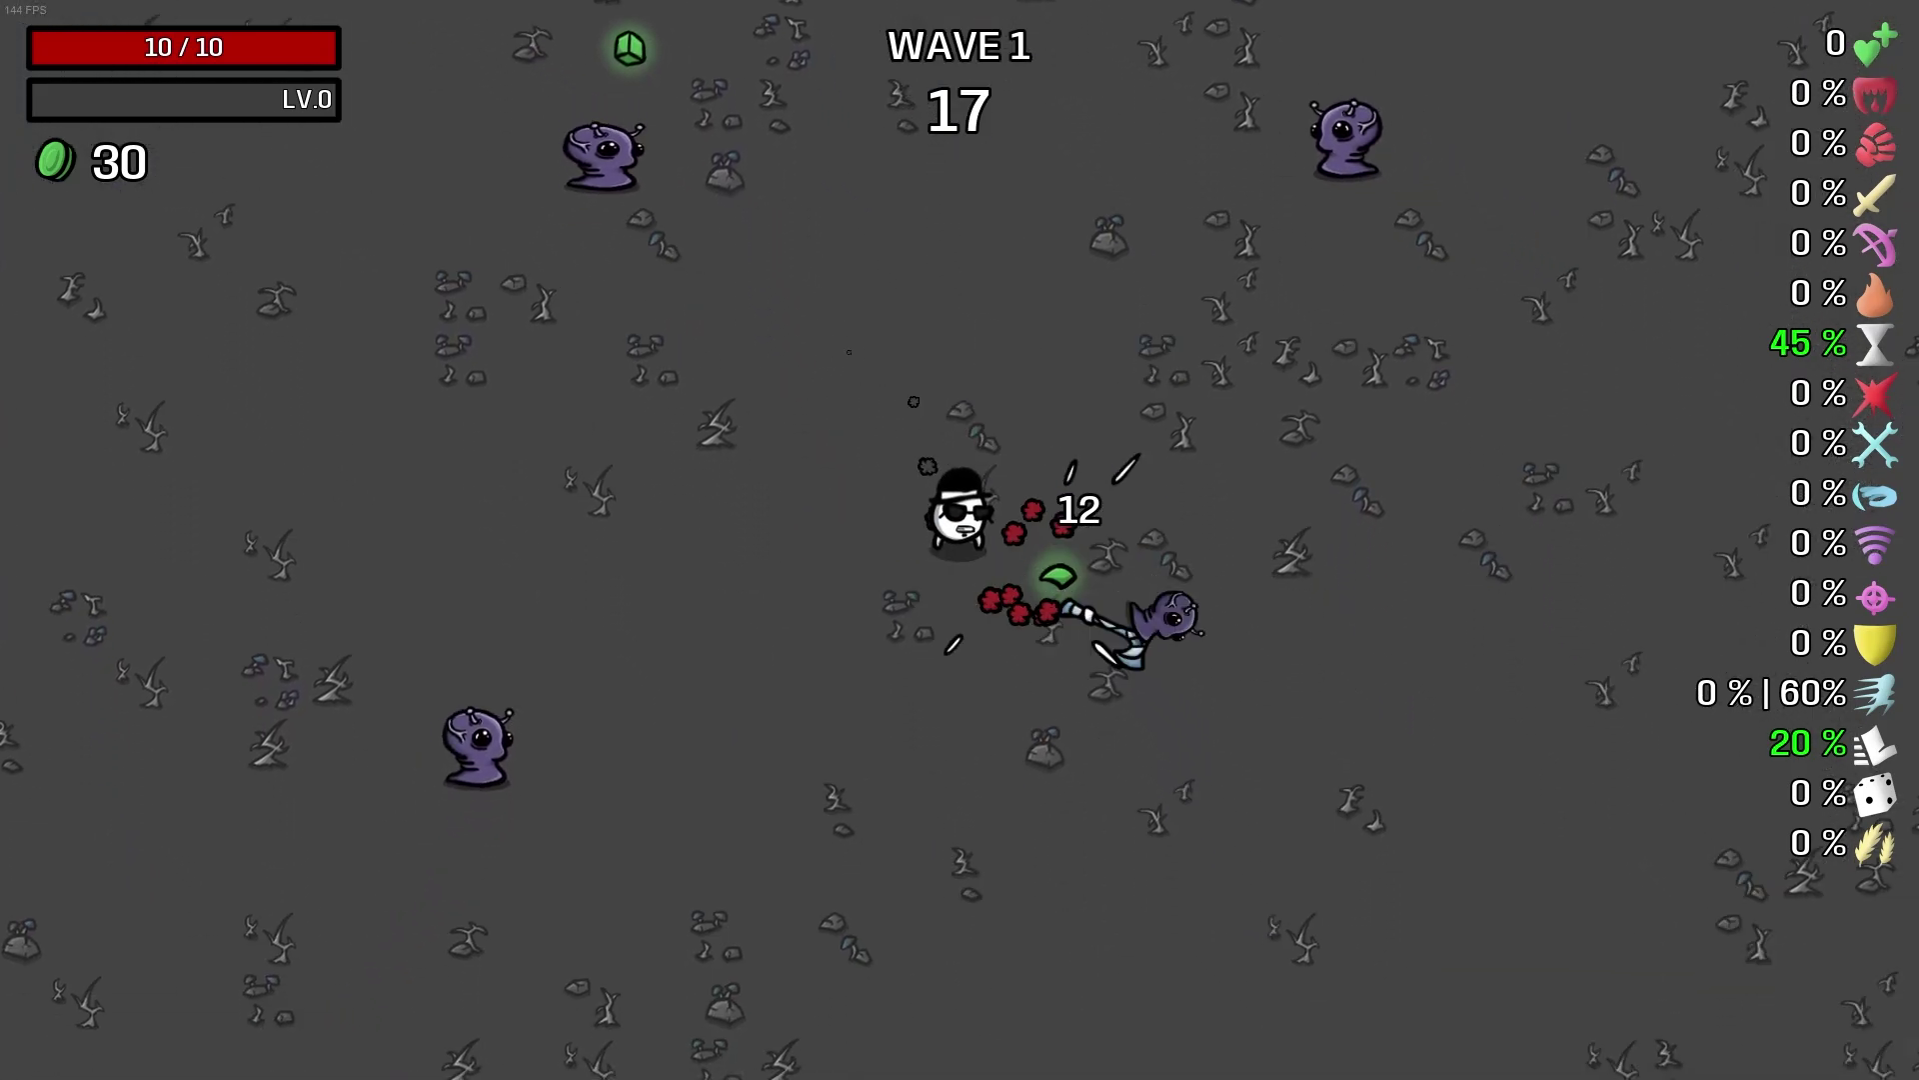
key(d)
key(a)
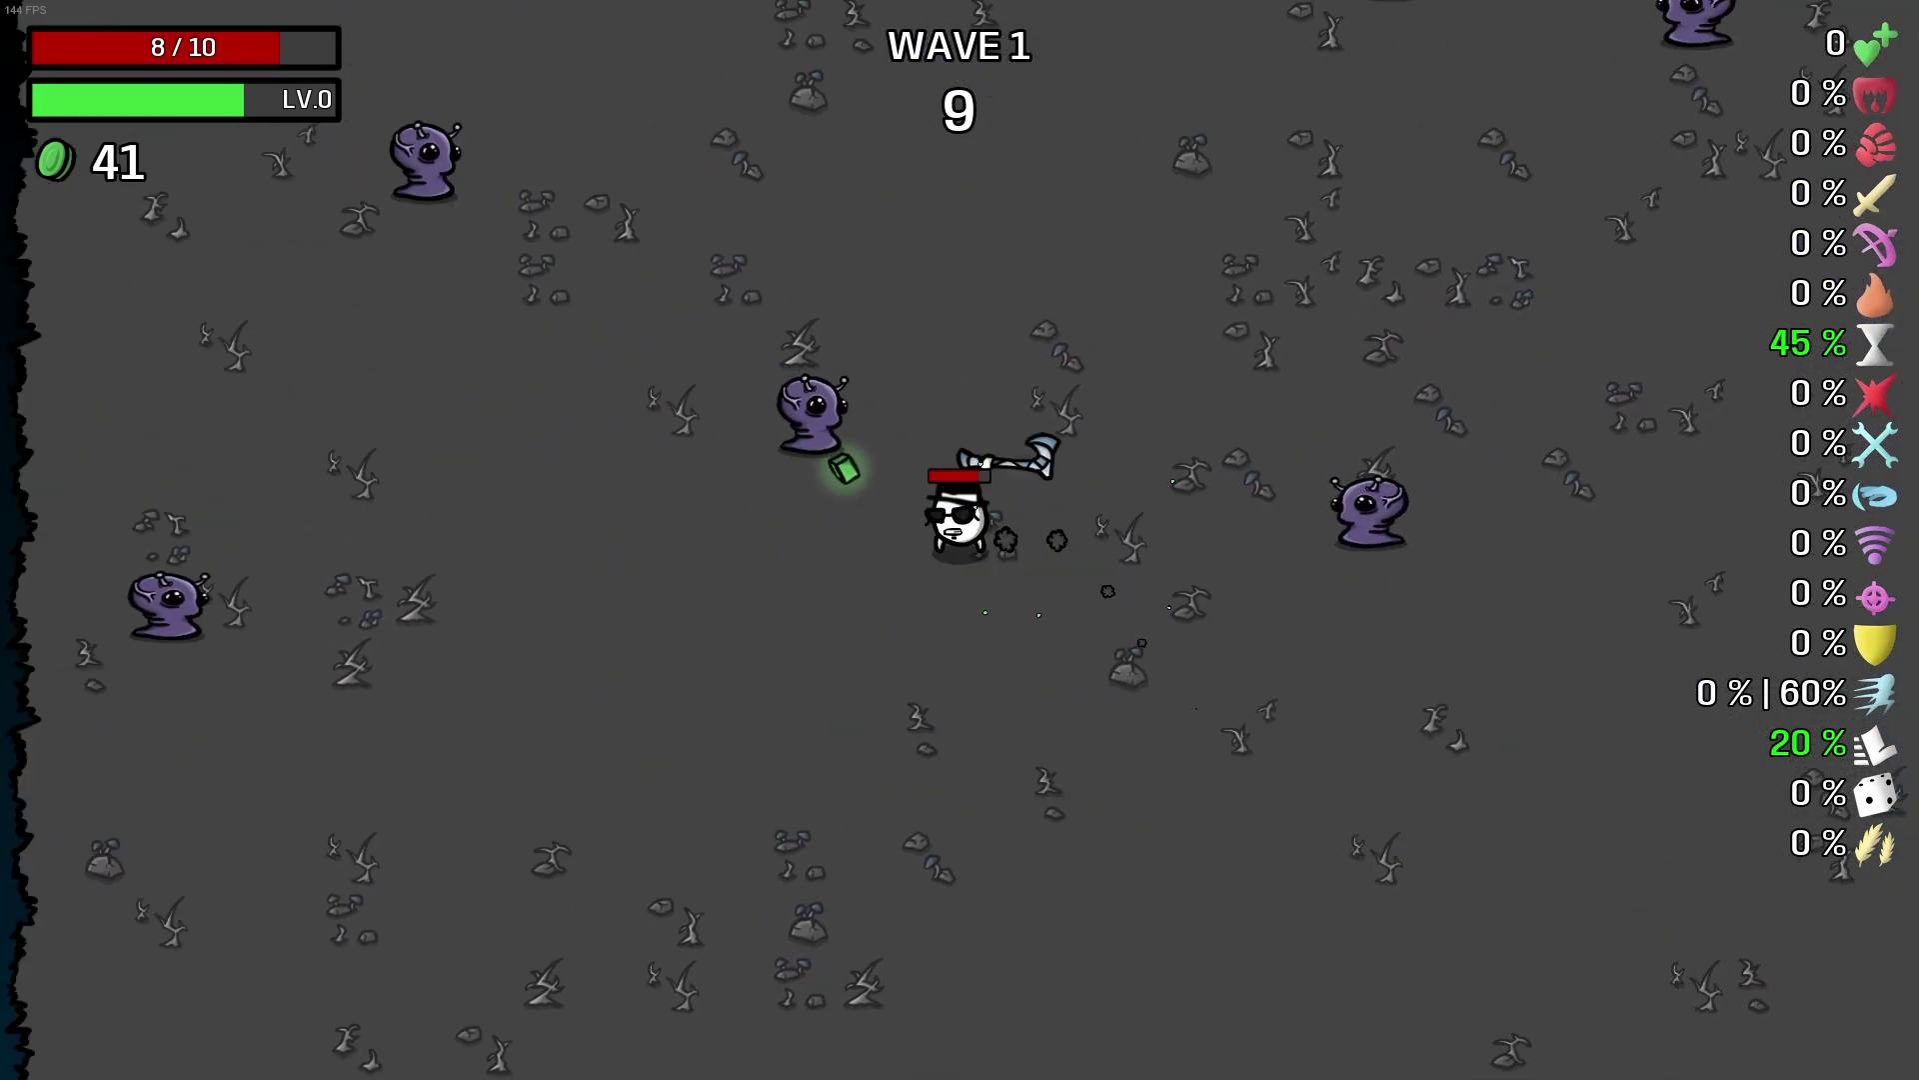
key(w)
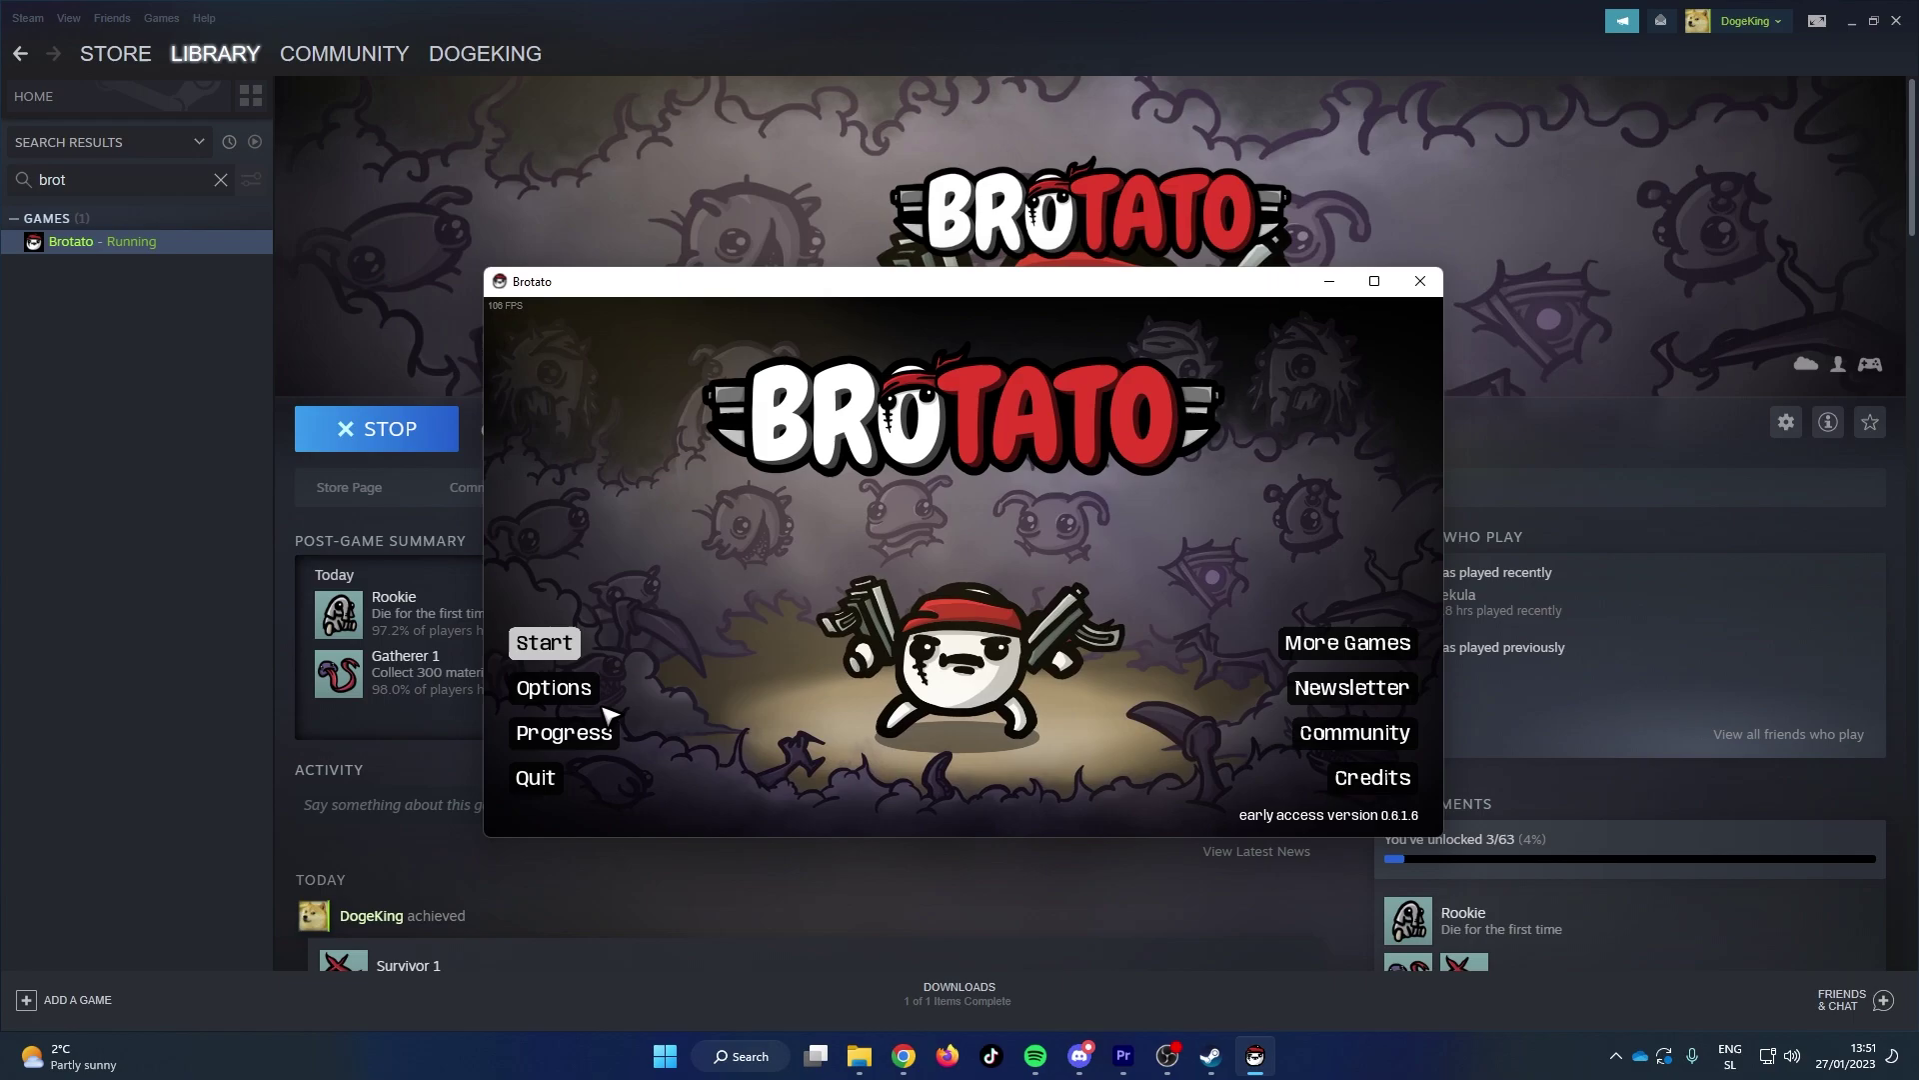
Step: View Brotato's Progress screen, go back, and start a run to reach Character Selection
click(599, 724)
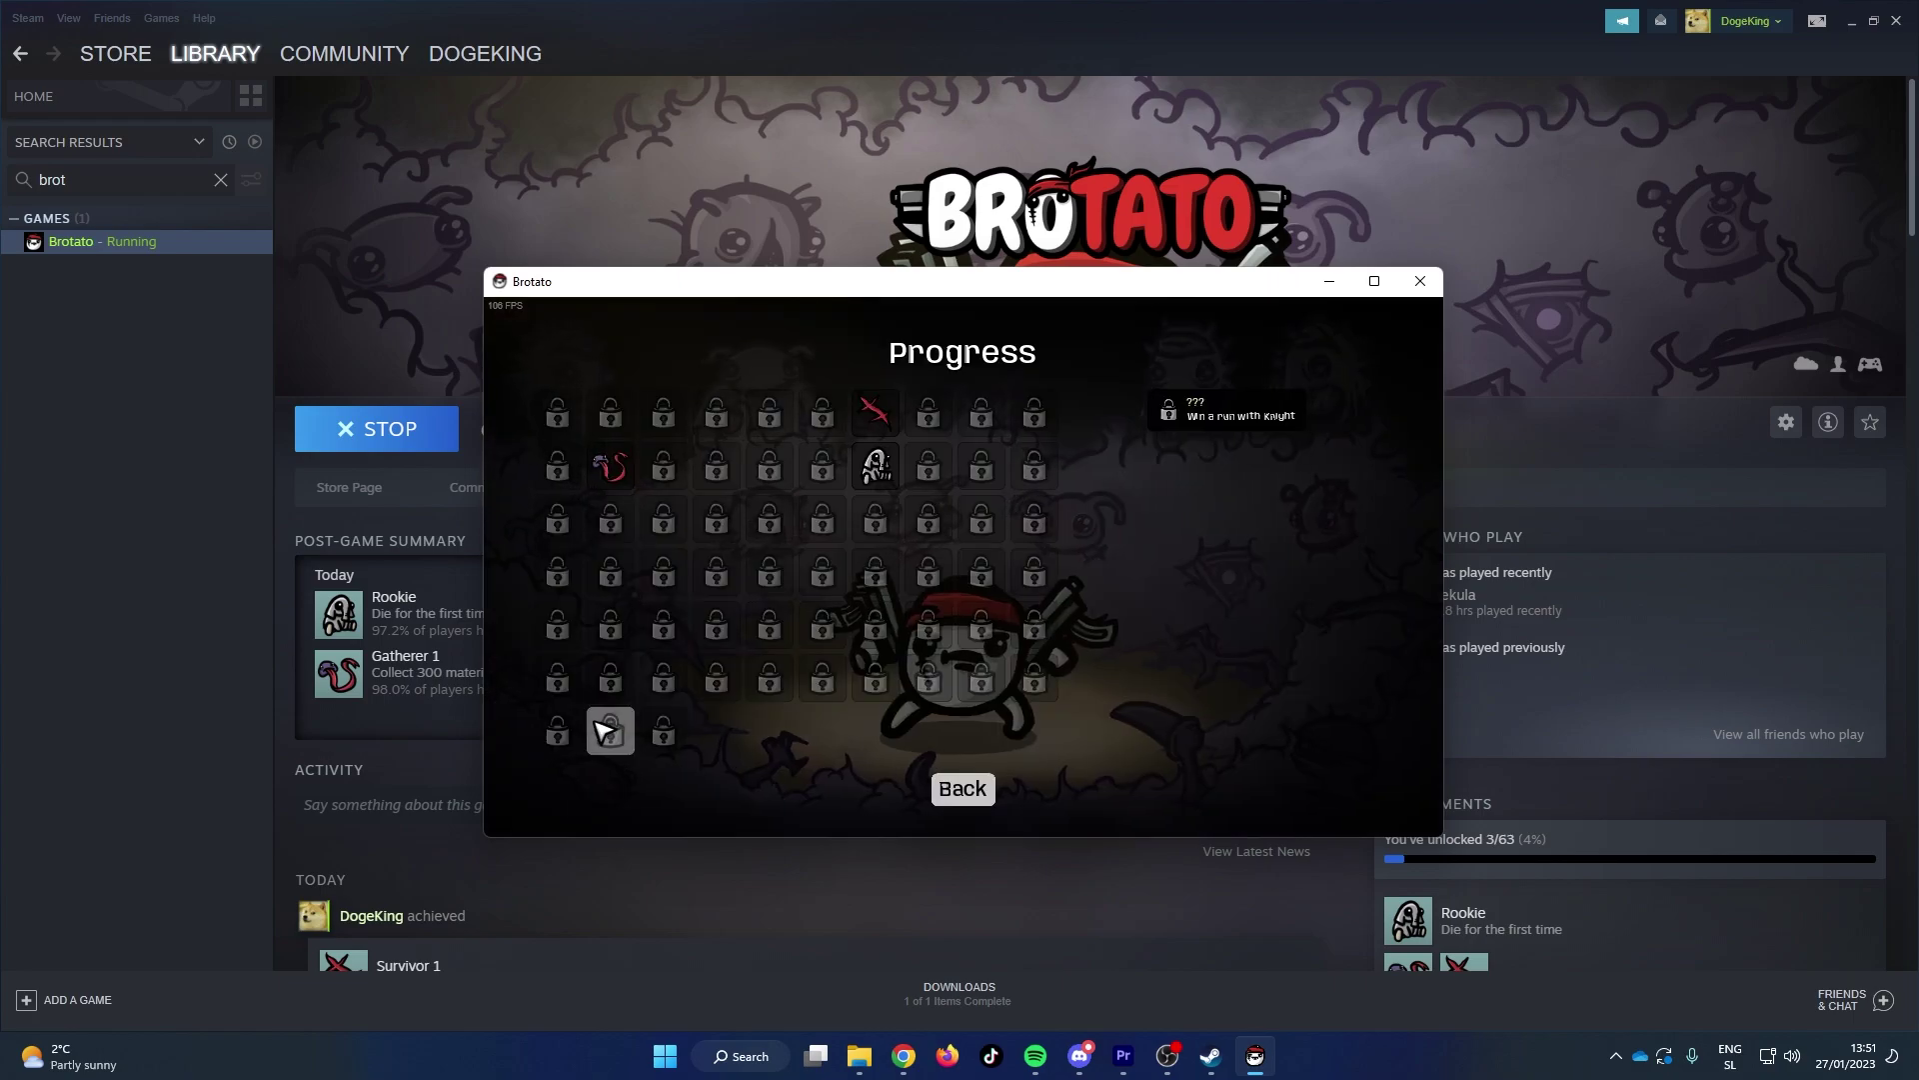
click(964, 790)
click(565, 642)
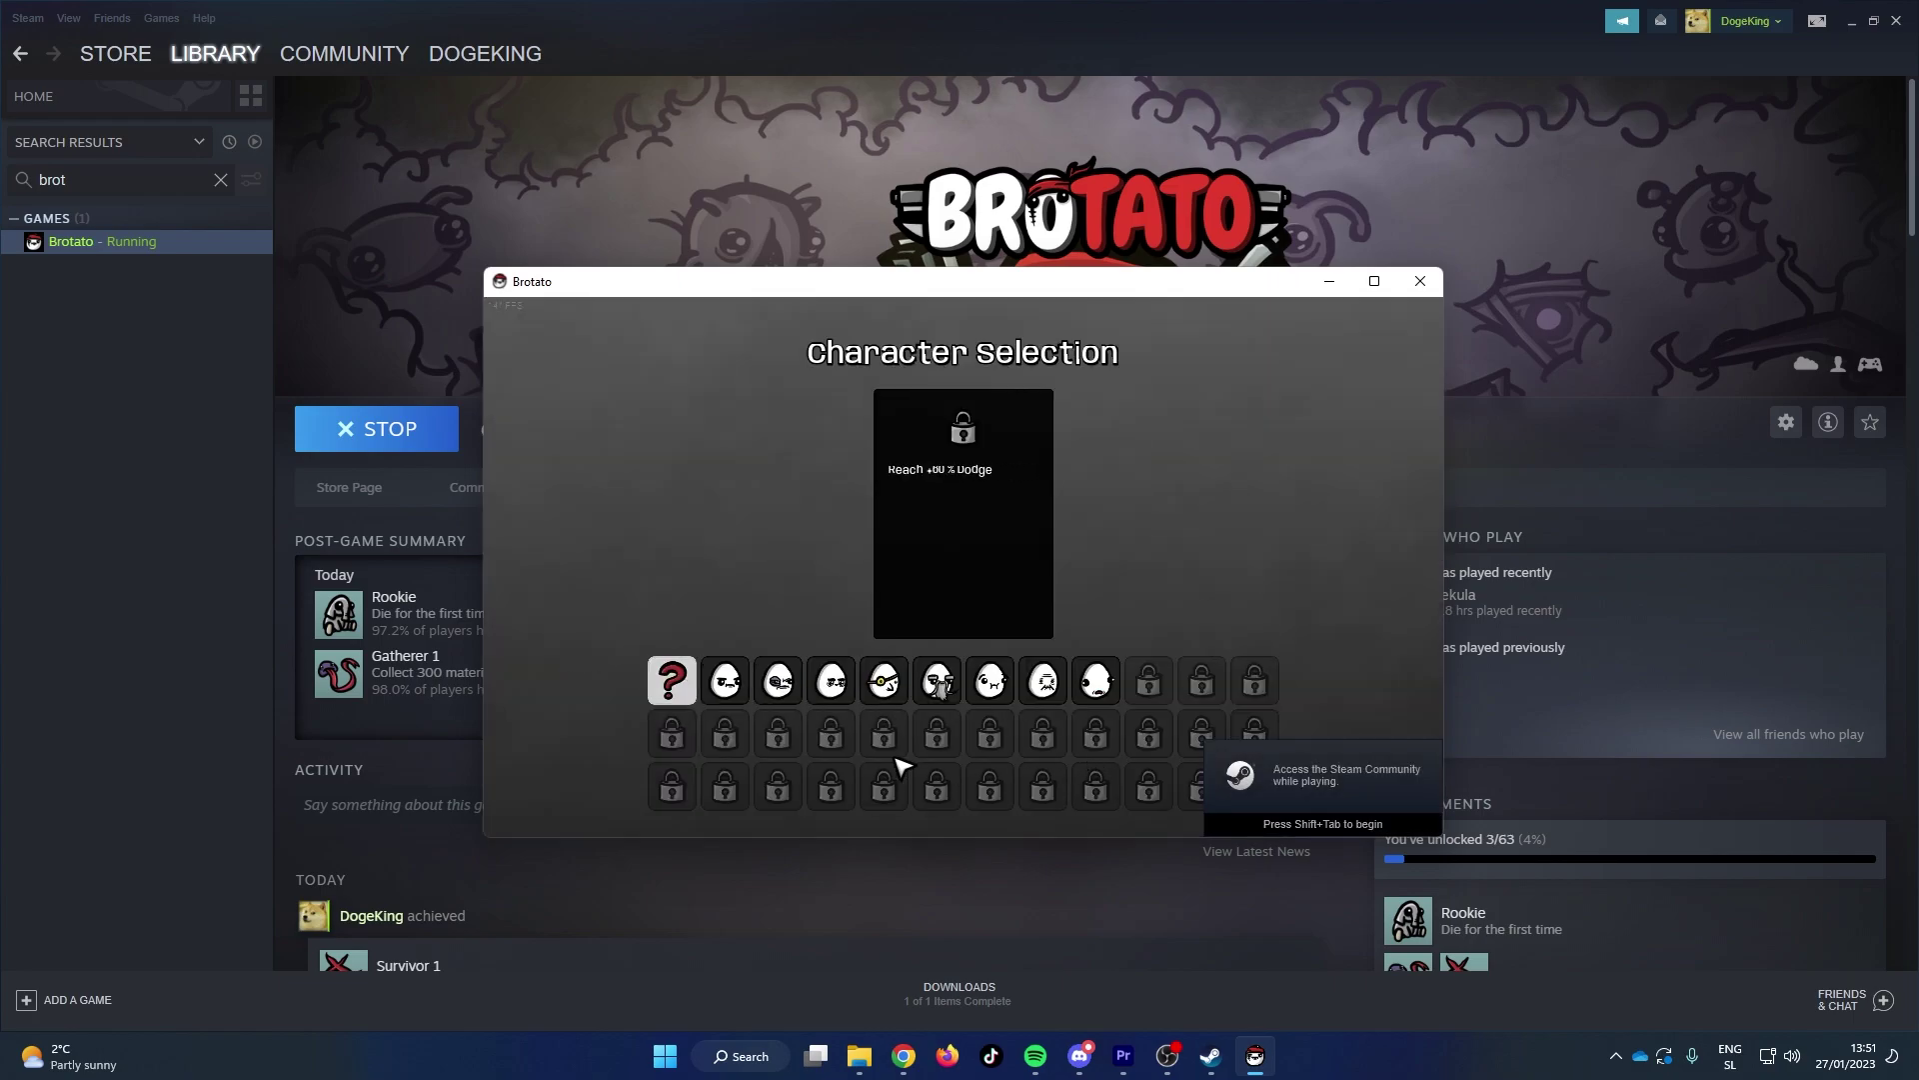
Step: Leave Brotato at its main menu and open Discord's Space Potatoes modding-faq channel
key(Escape)
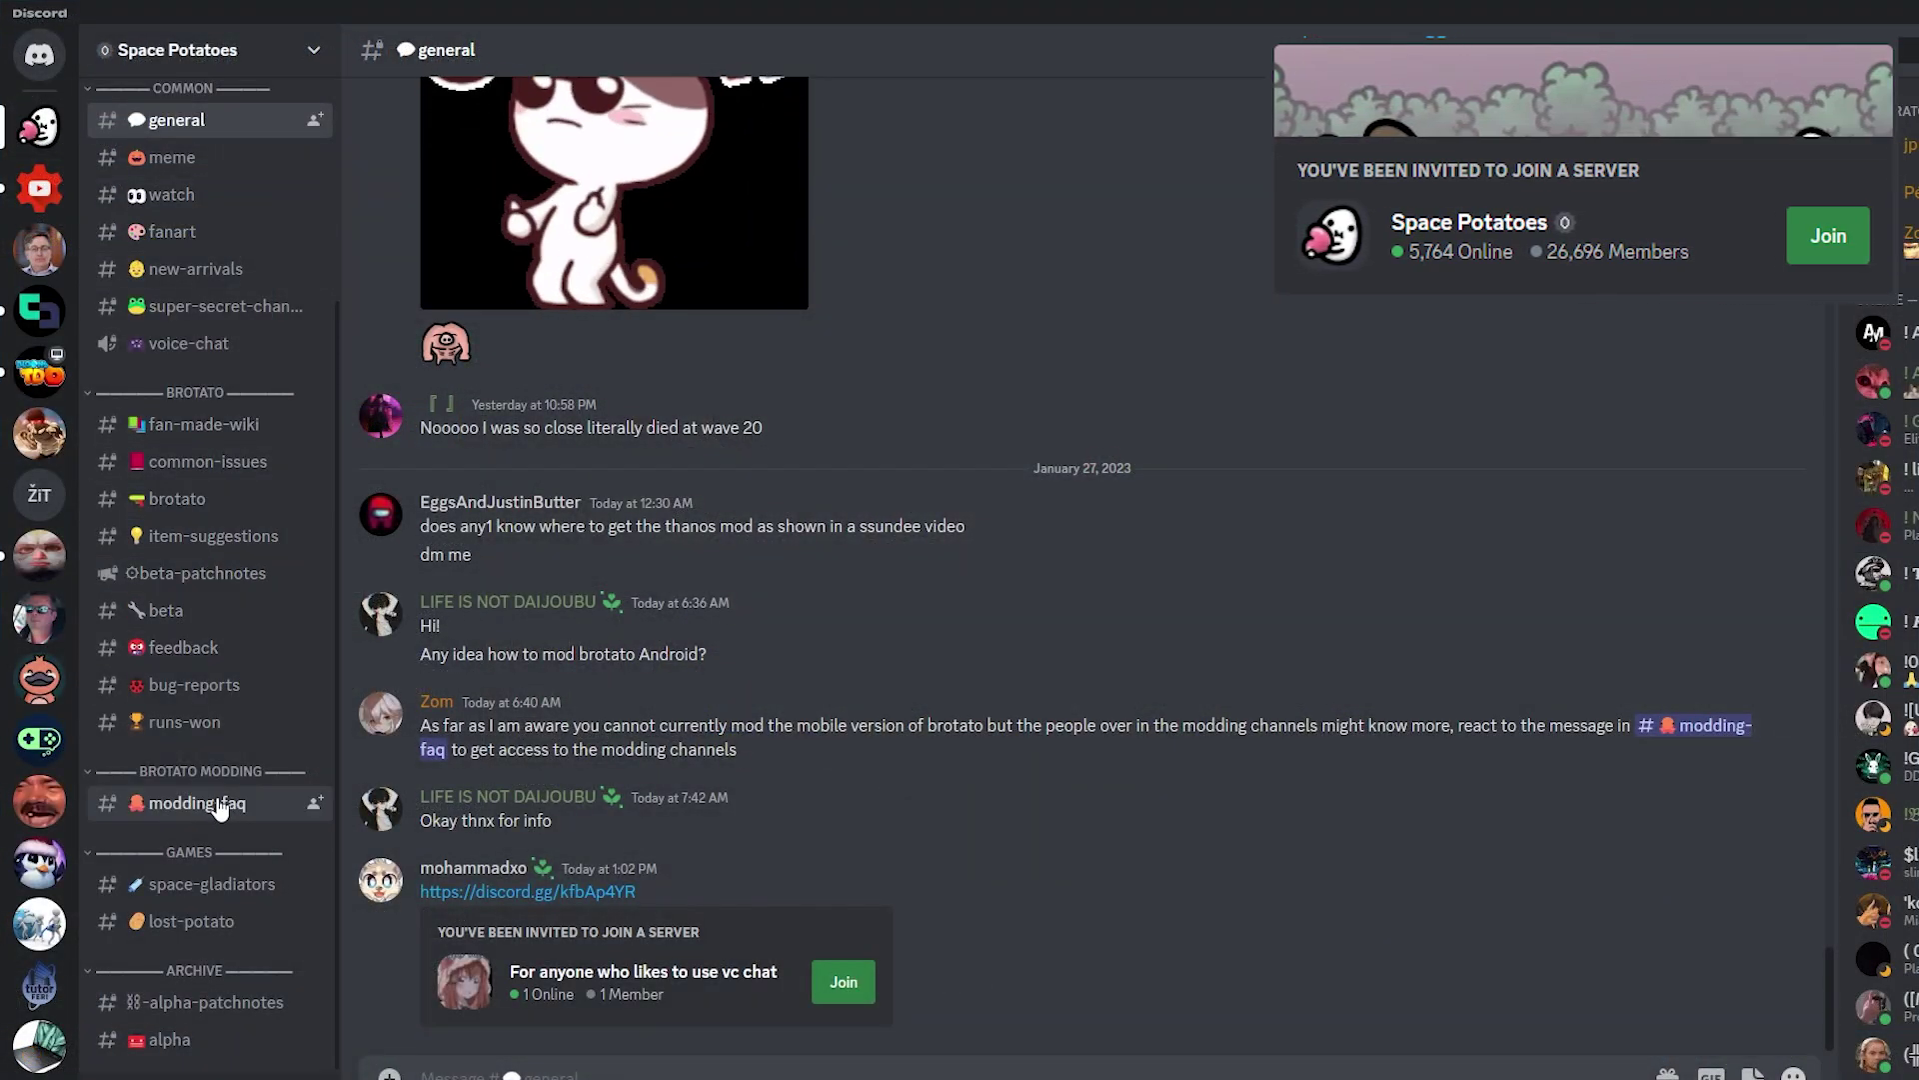
click(220, 806)
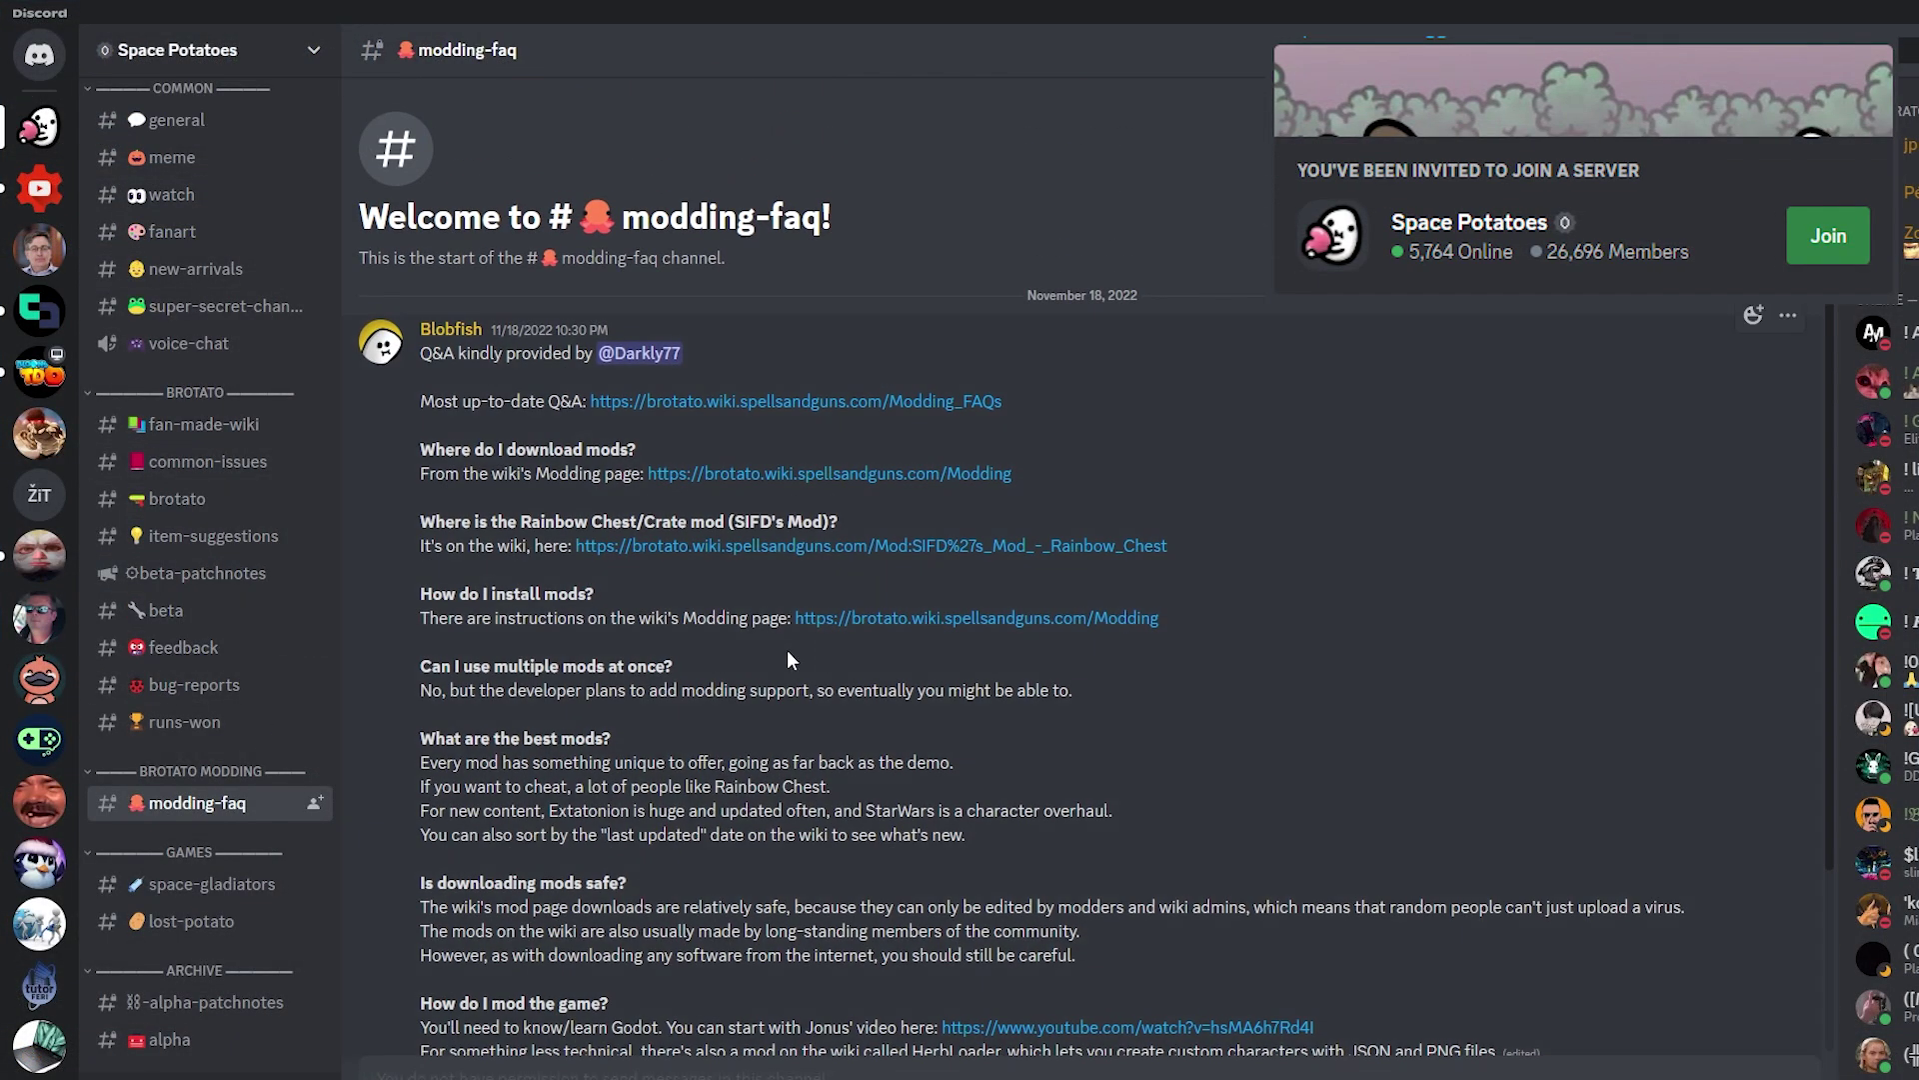